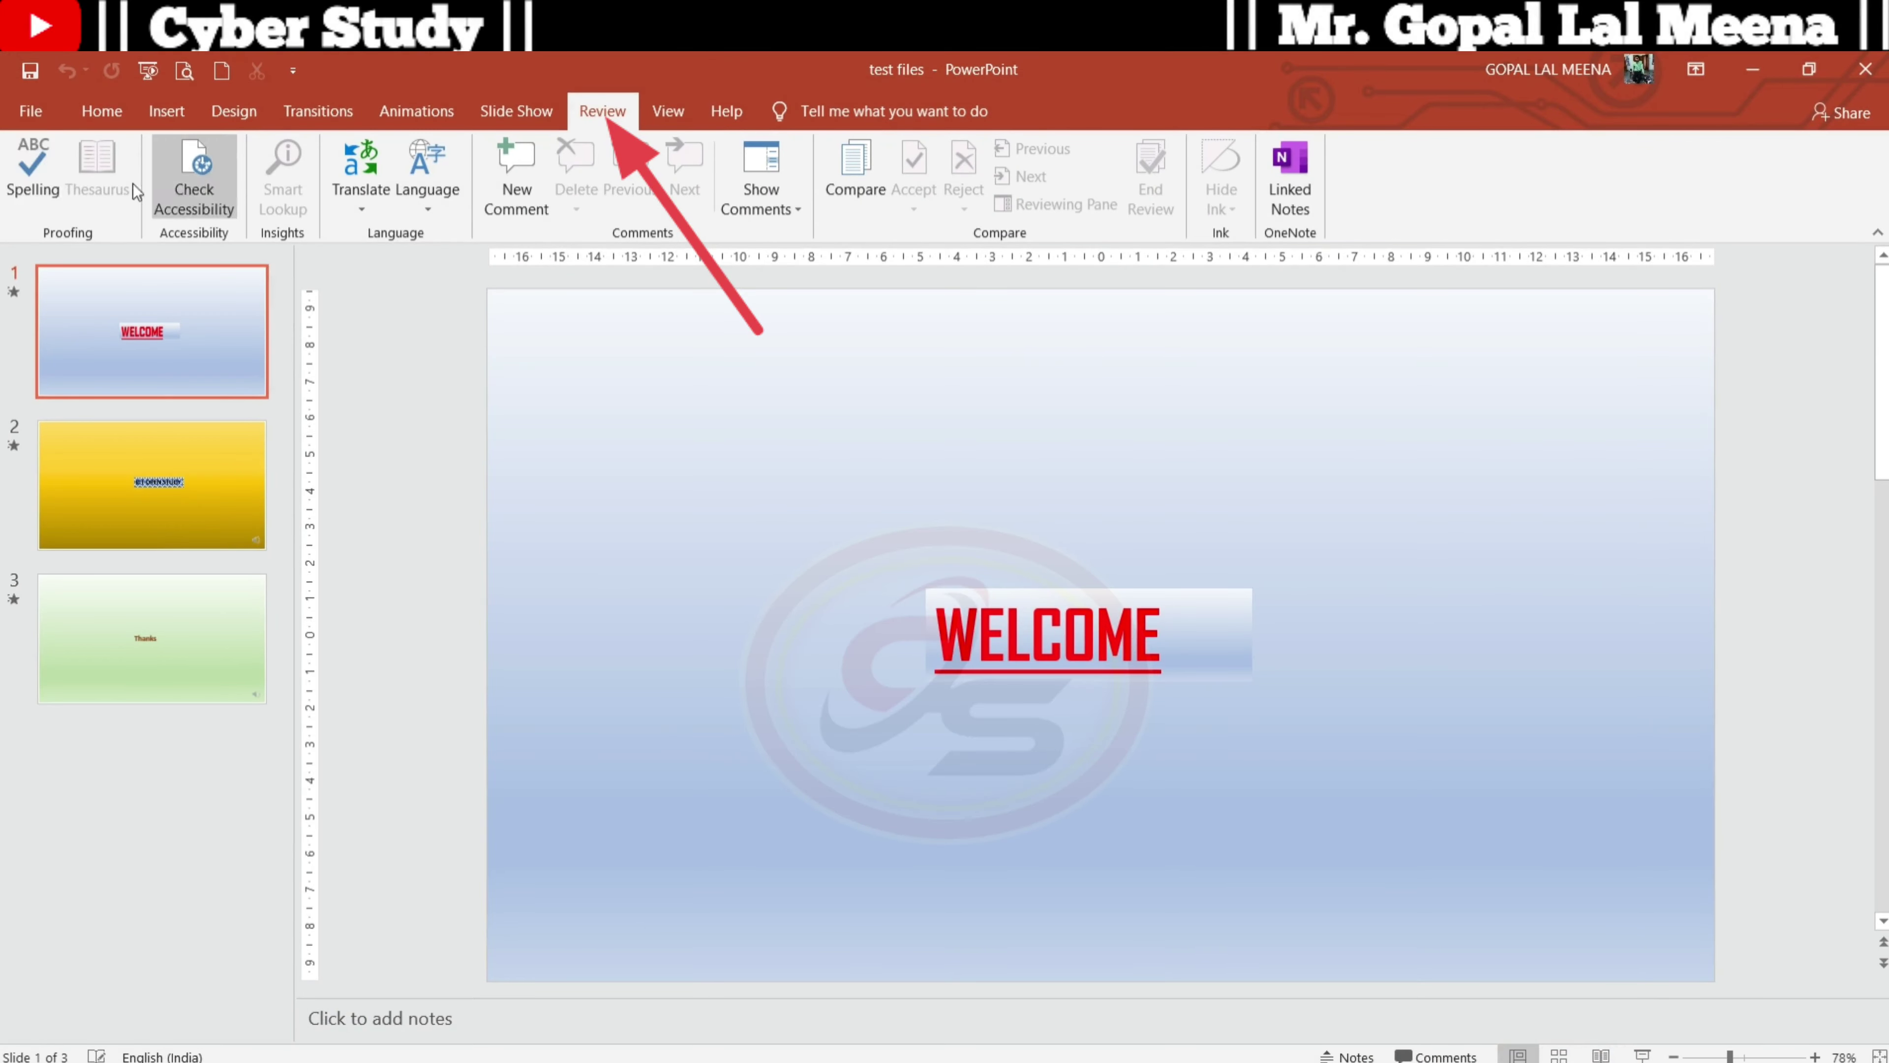
{"action": "left_click", "coordinate": [39, 183]}
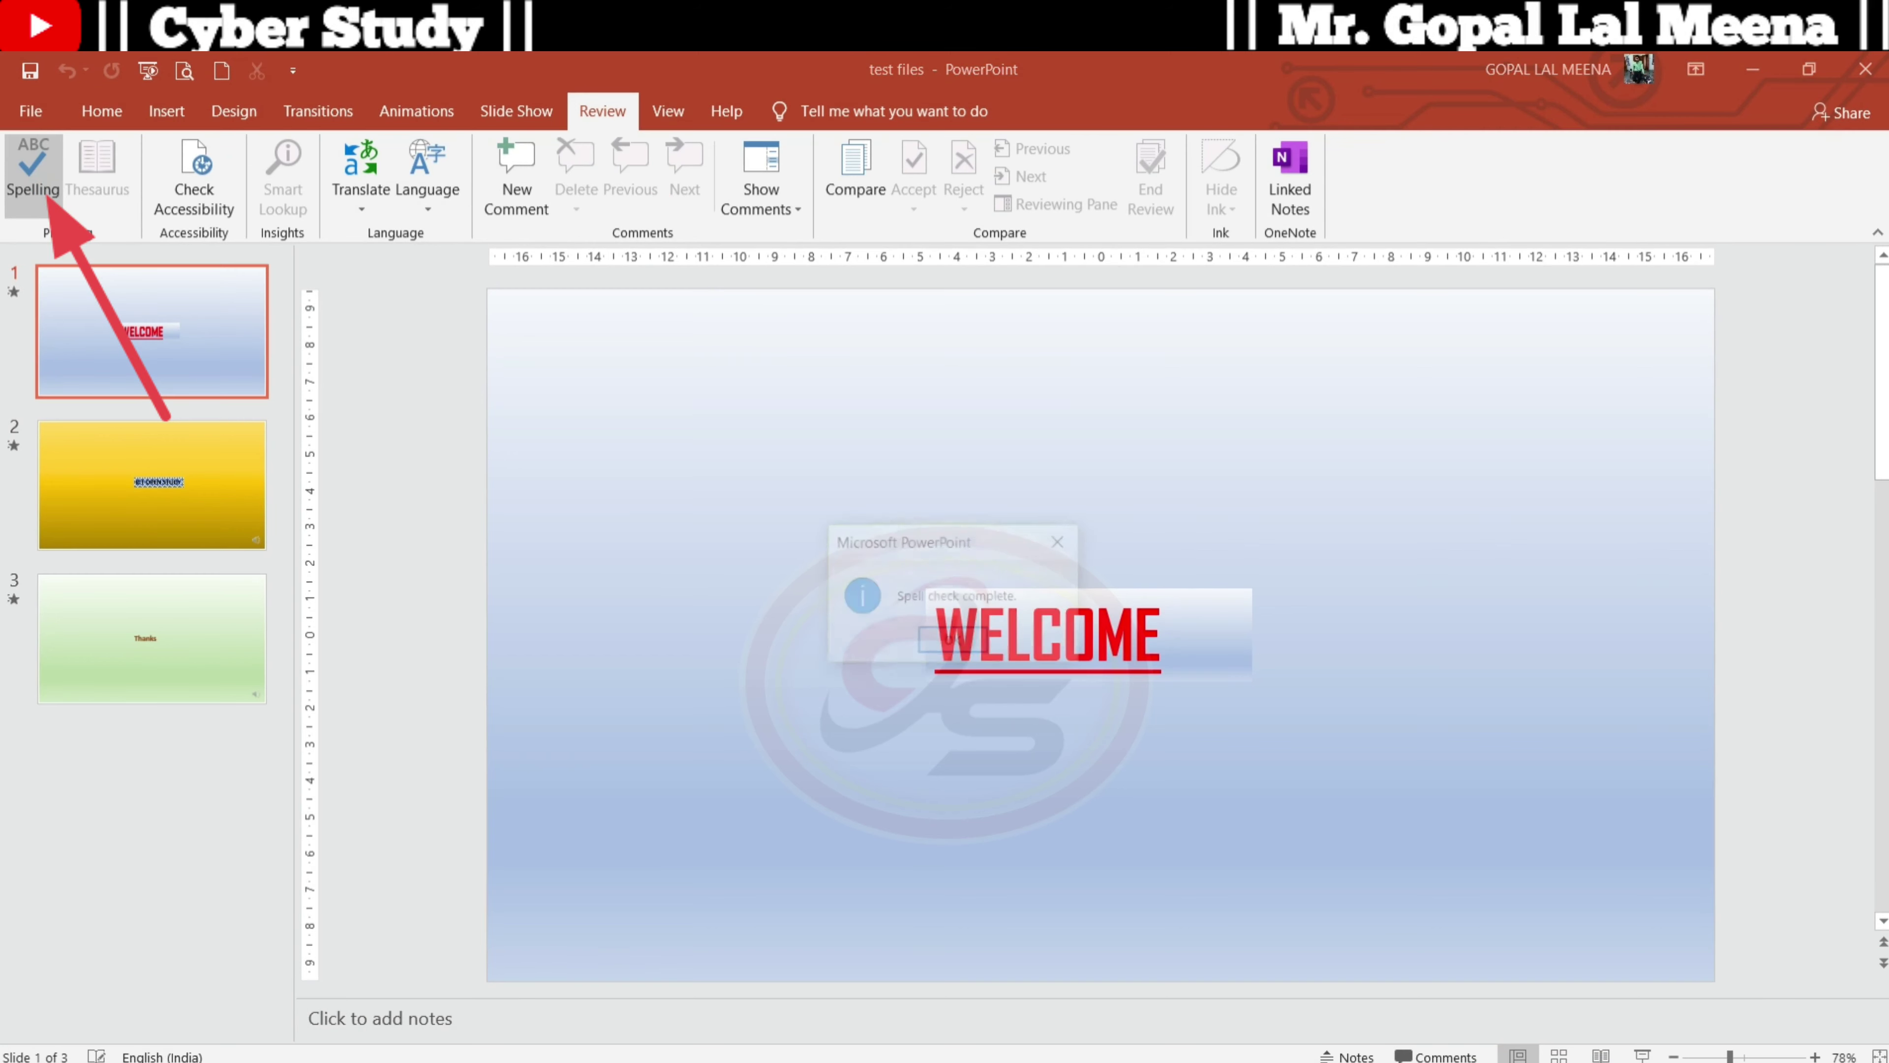
{"action": "left_click", "coordinate": [1062, 541]}
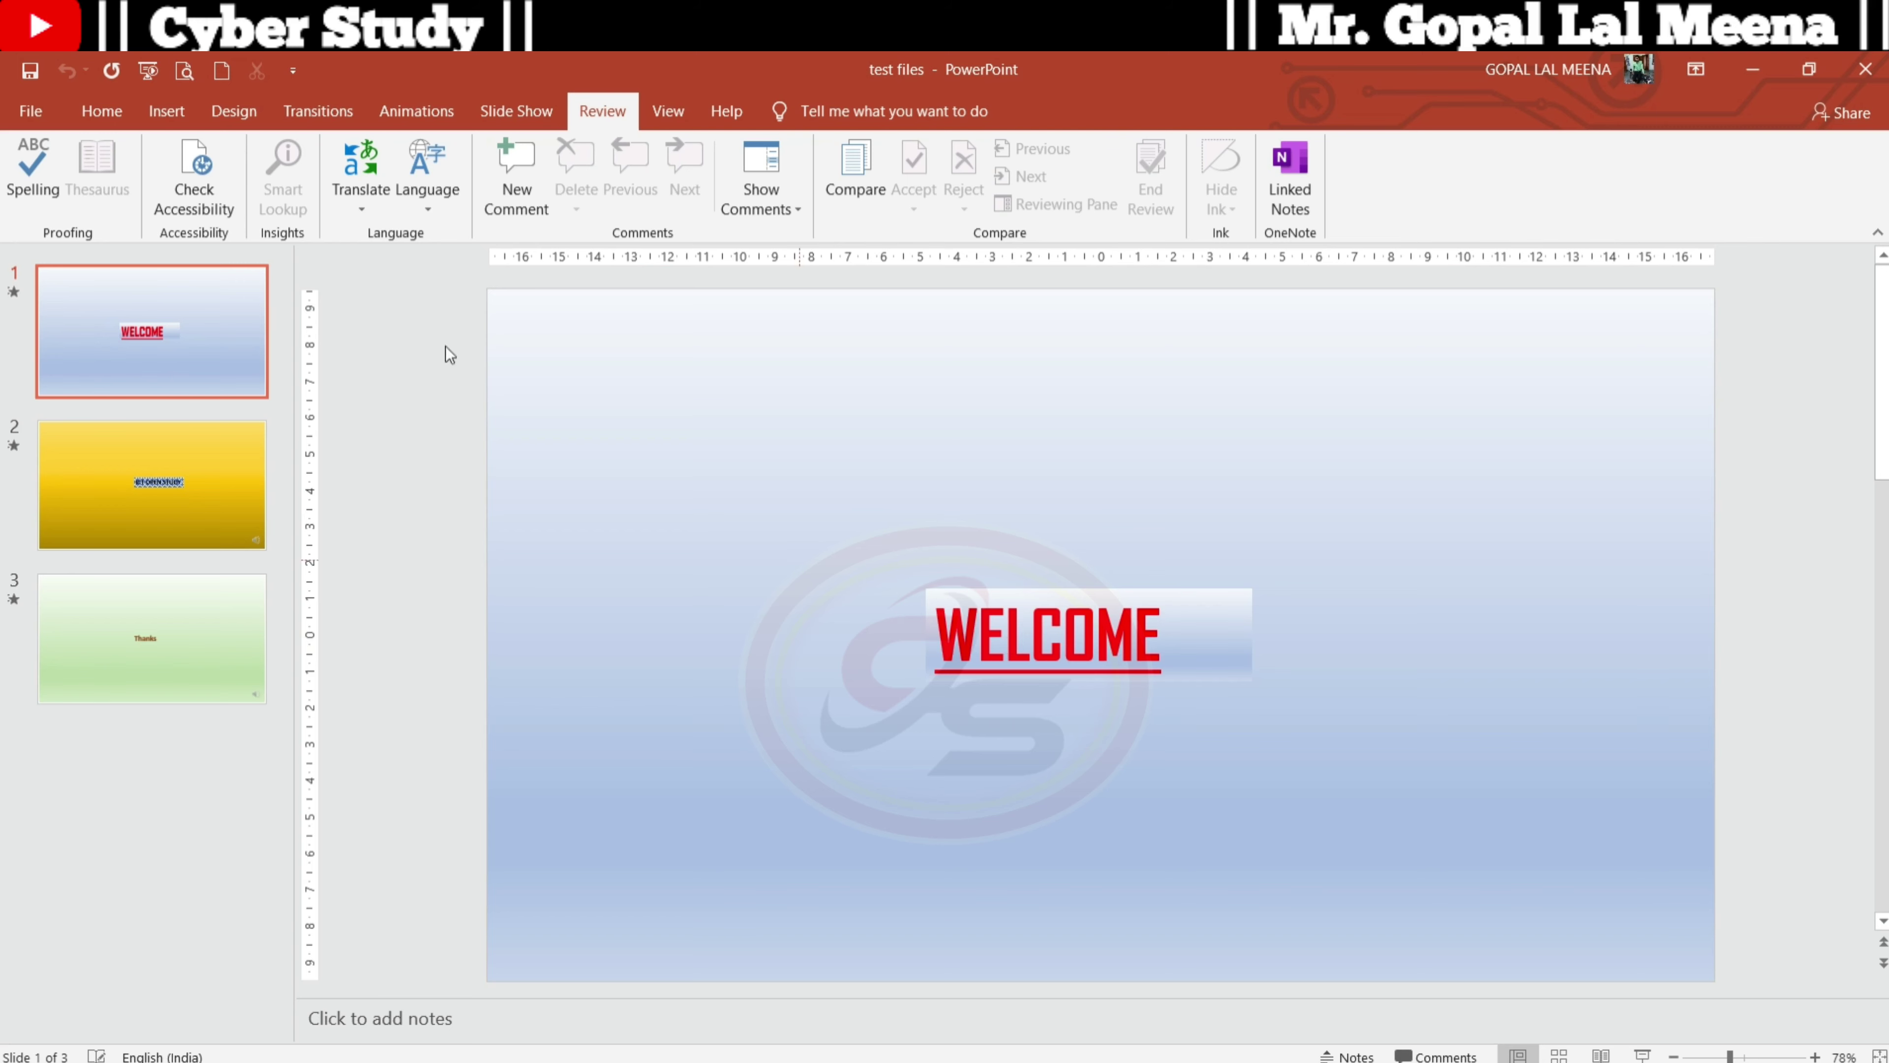
{"action": "left_click", "coordinate": [1044, 602]}
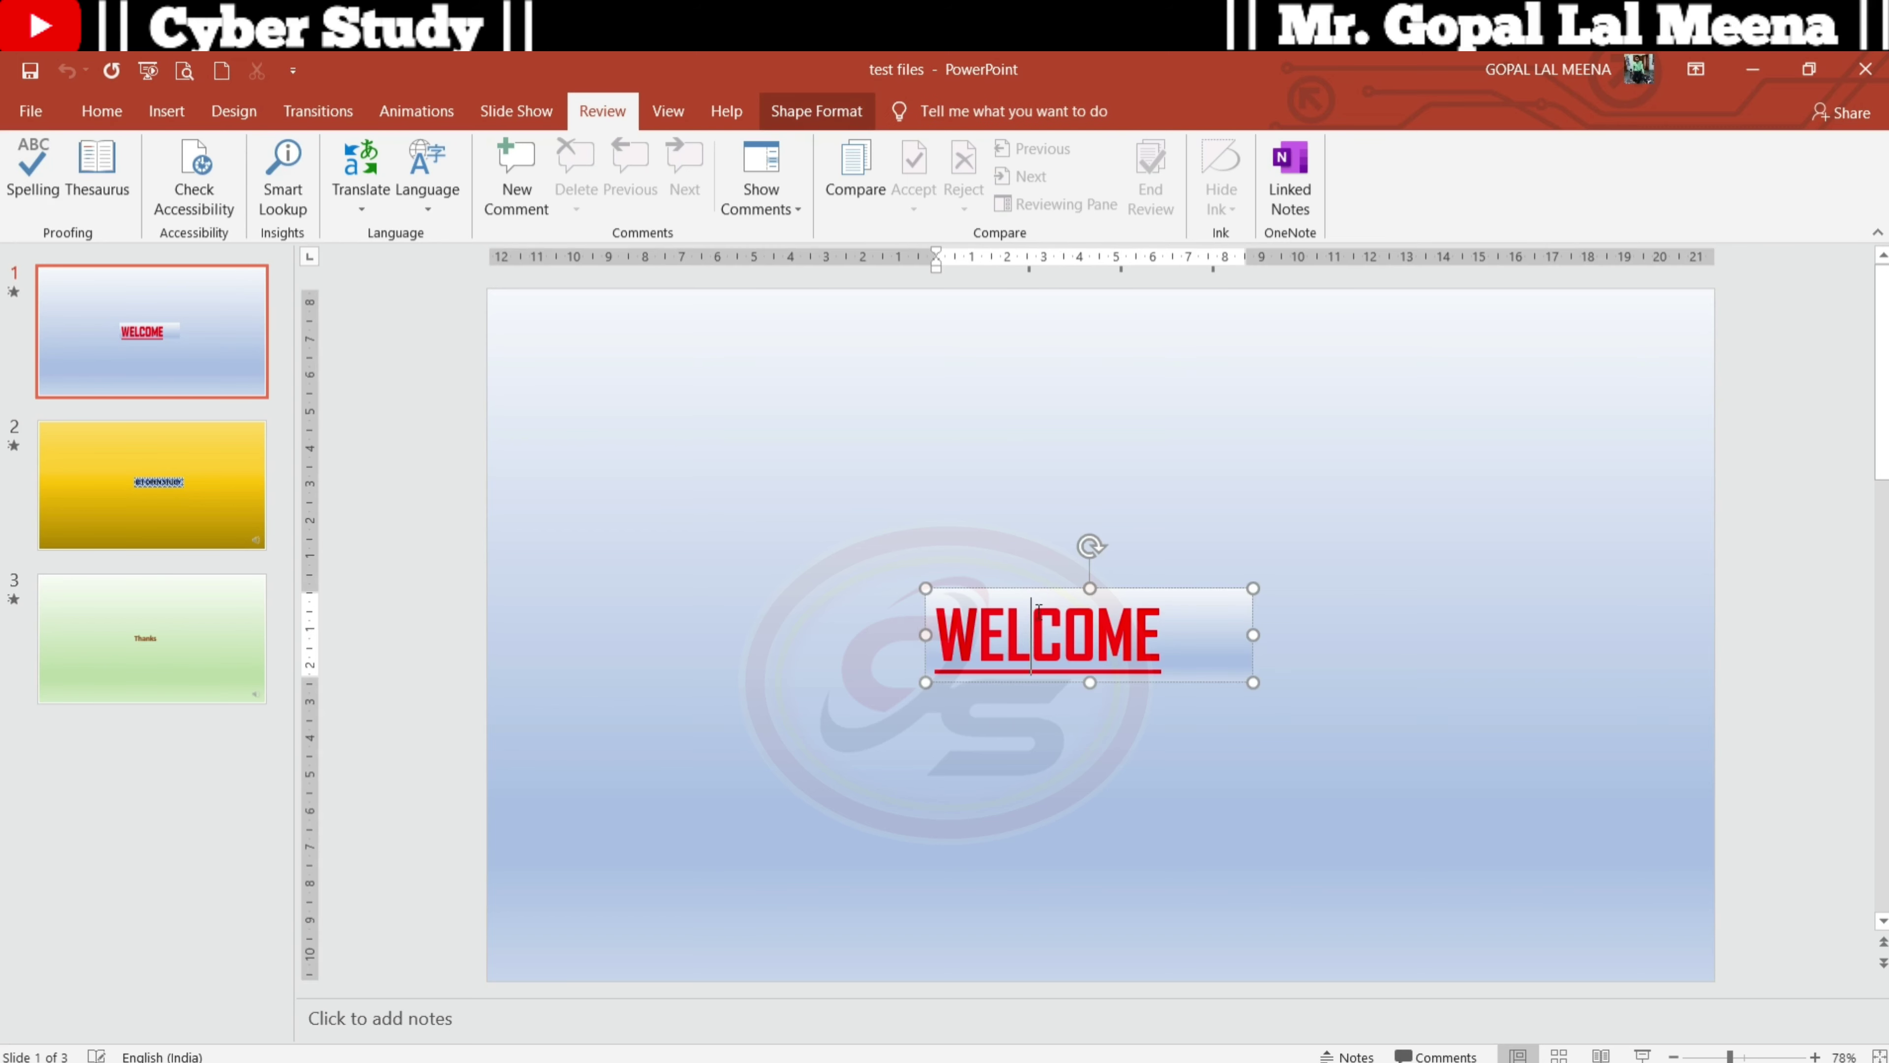
{"action": "left_click", "coordinate": [122, 184]}
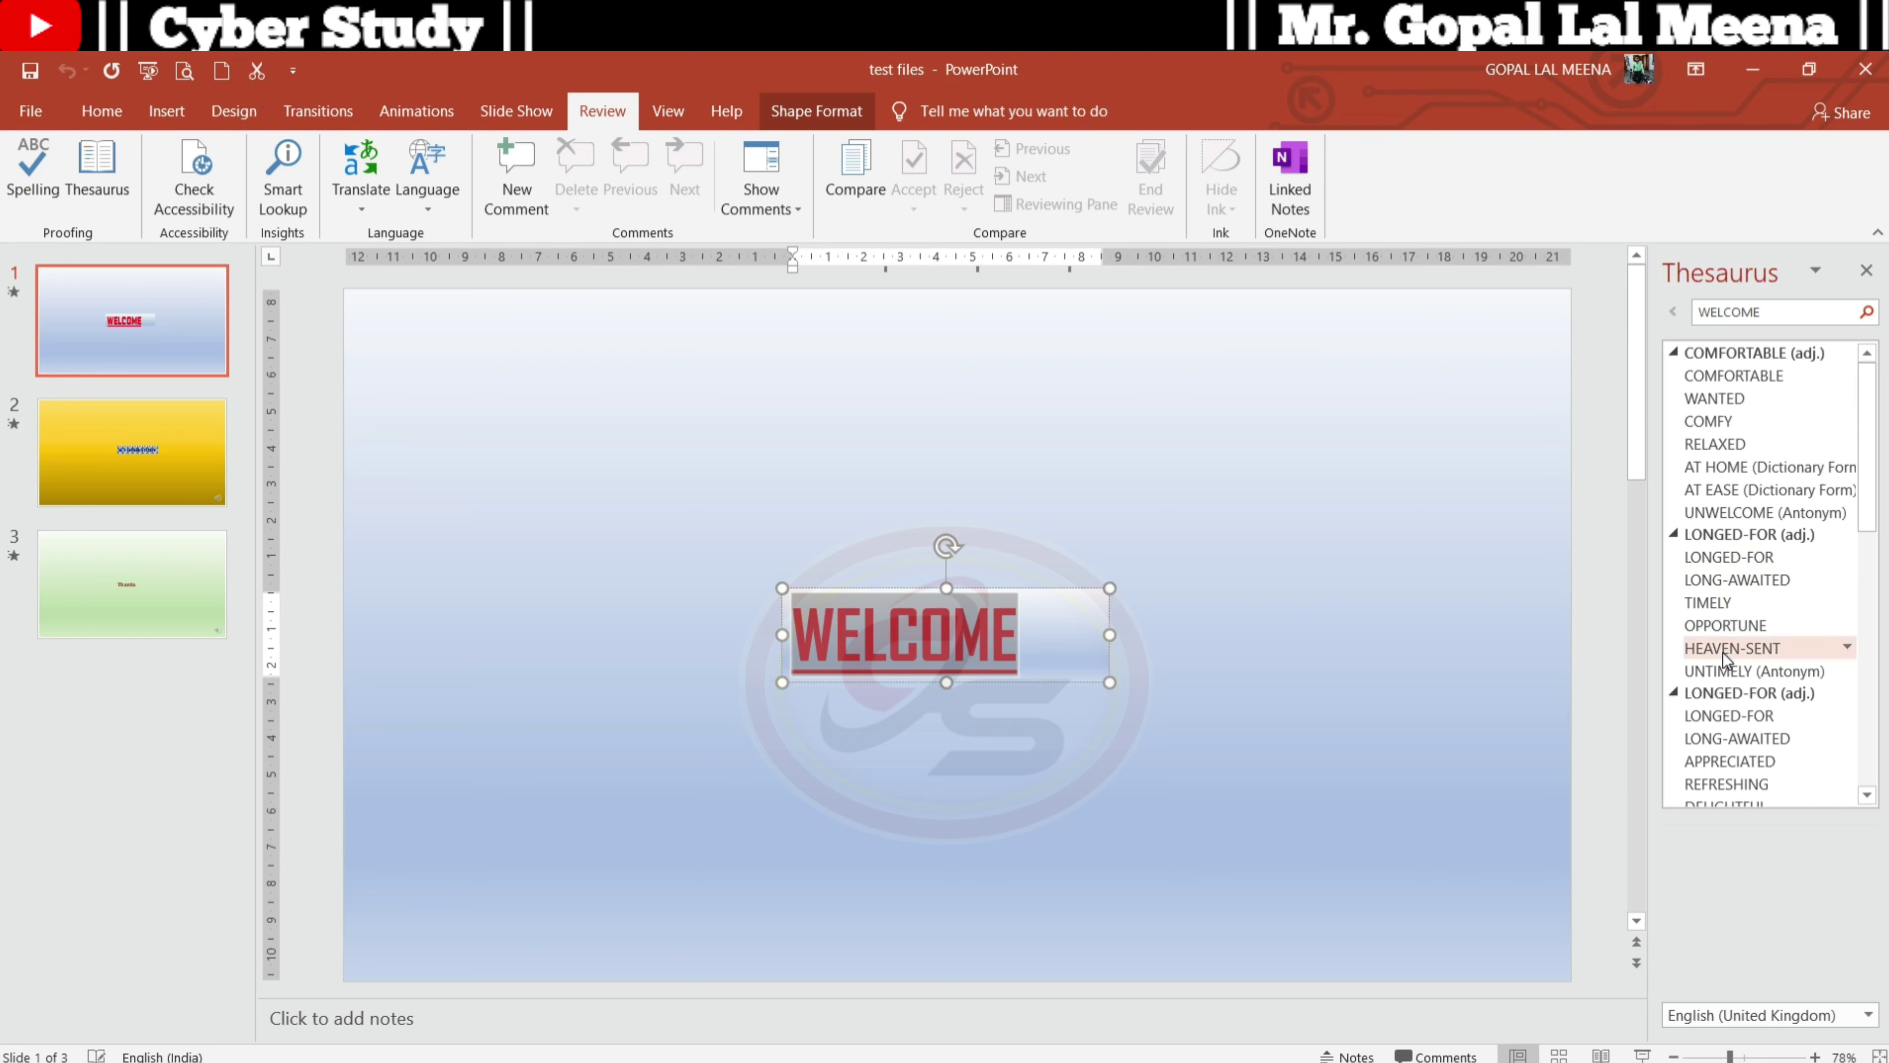
{"action": "left_click", "coordinate": [980, 362]}
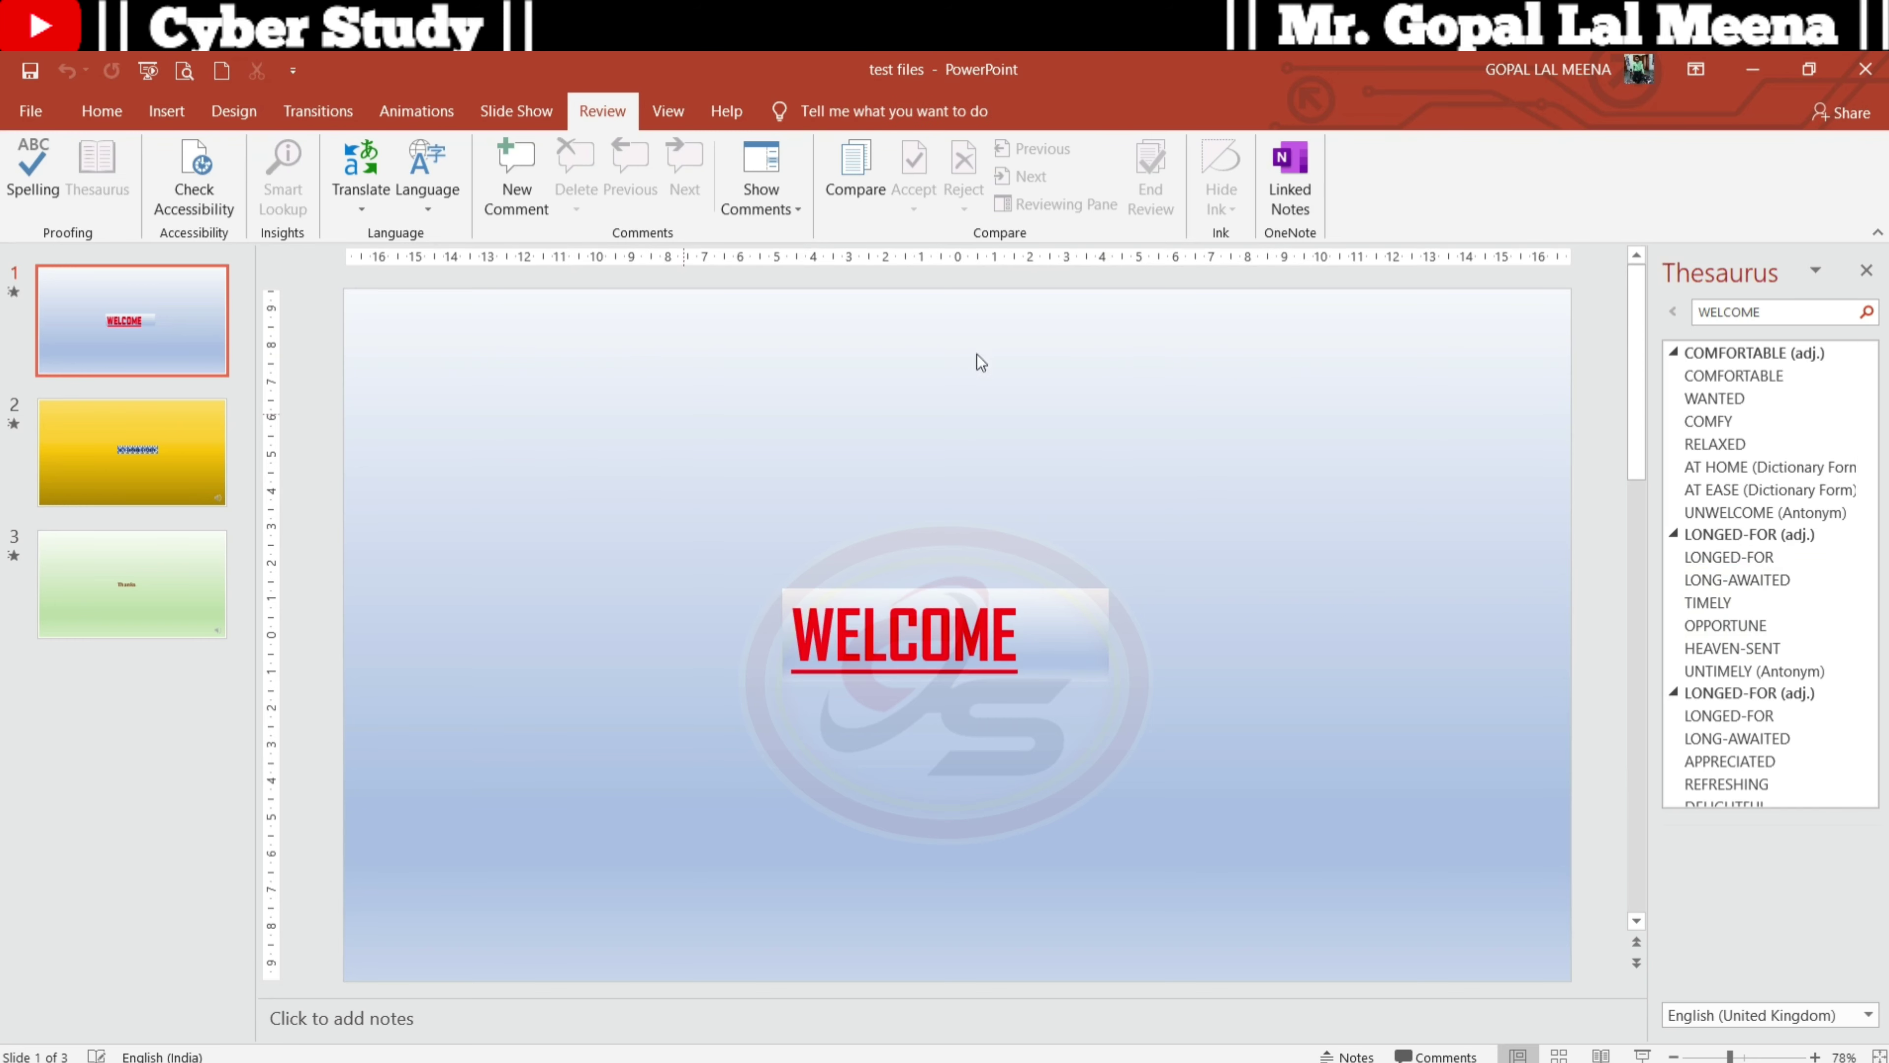
{"action": "left_click", "coordinate": [1865, 270]}
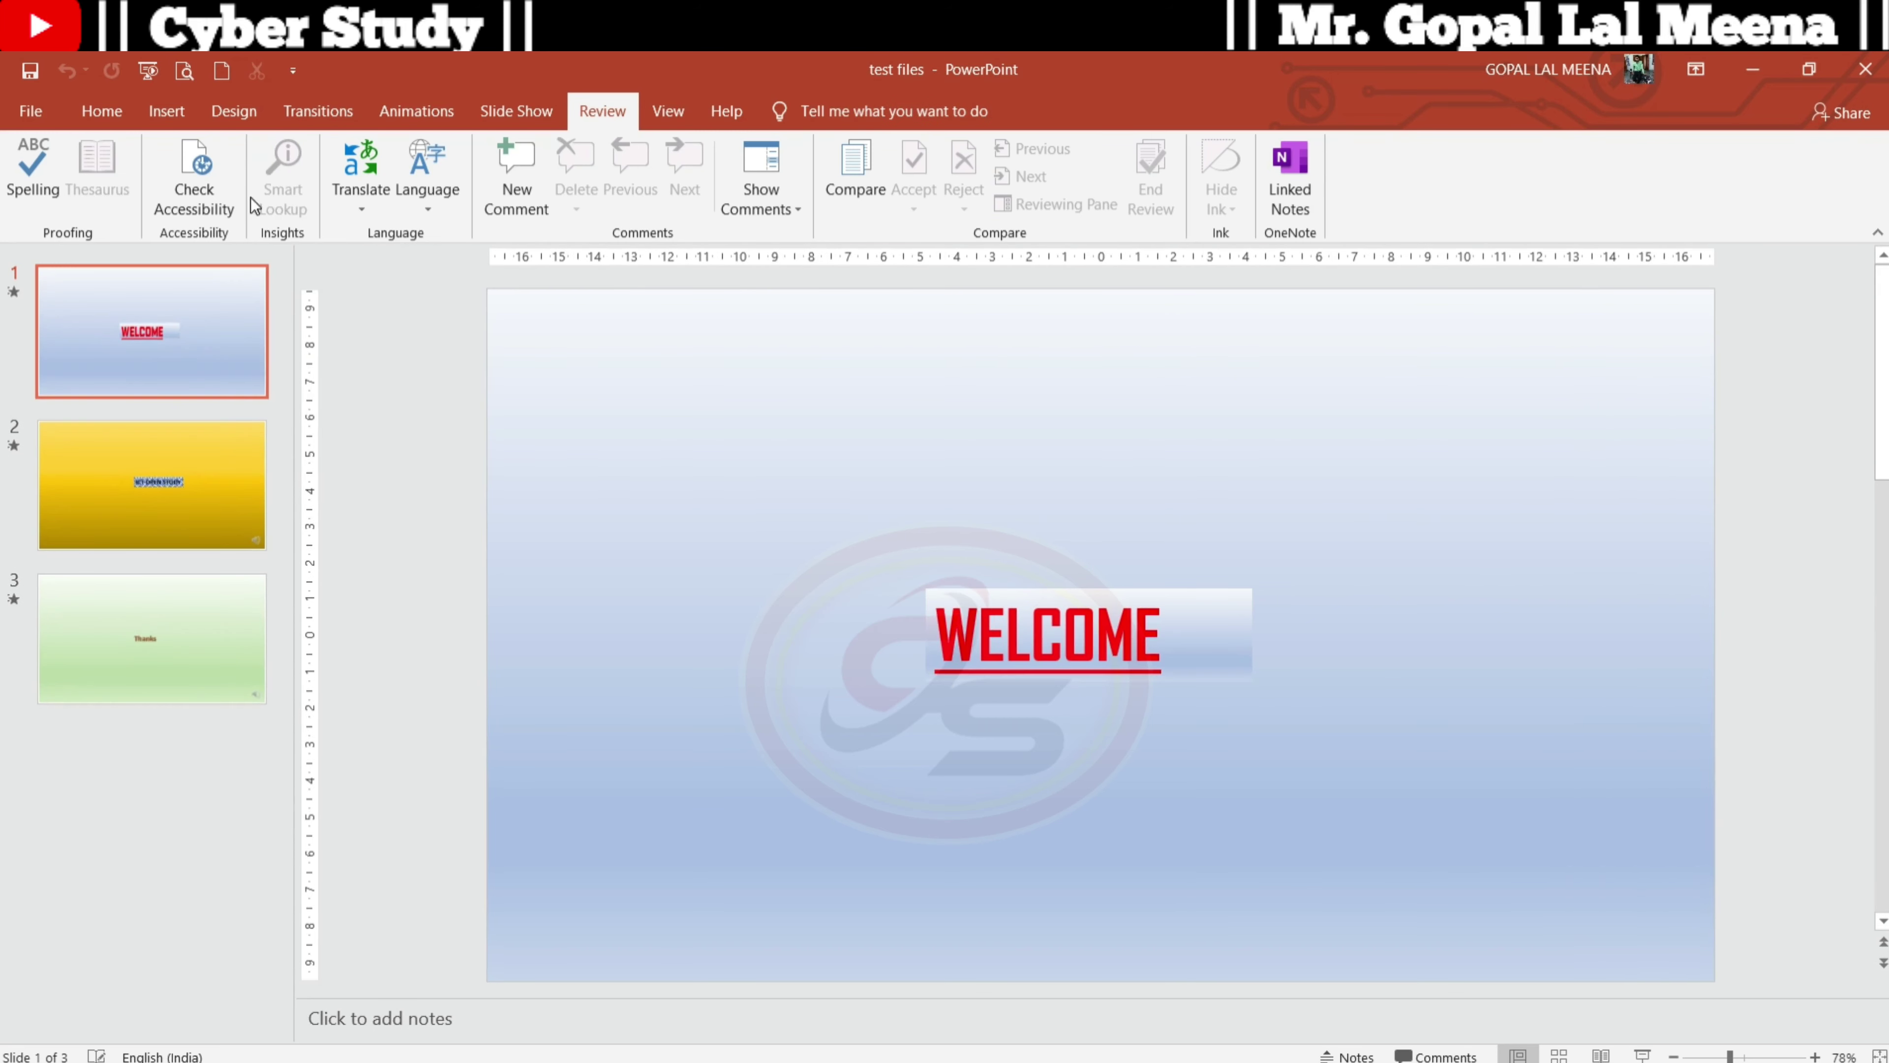
{"action": "left_click", "coordinate": [193, 179]}
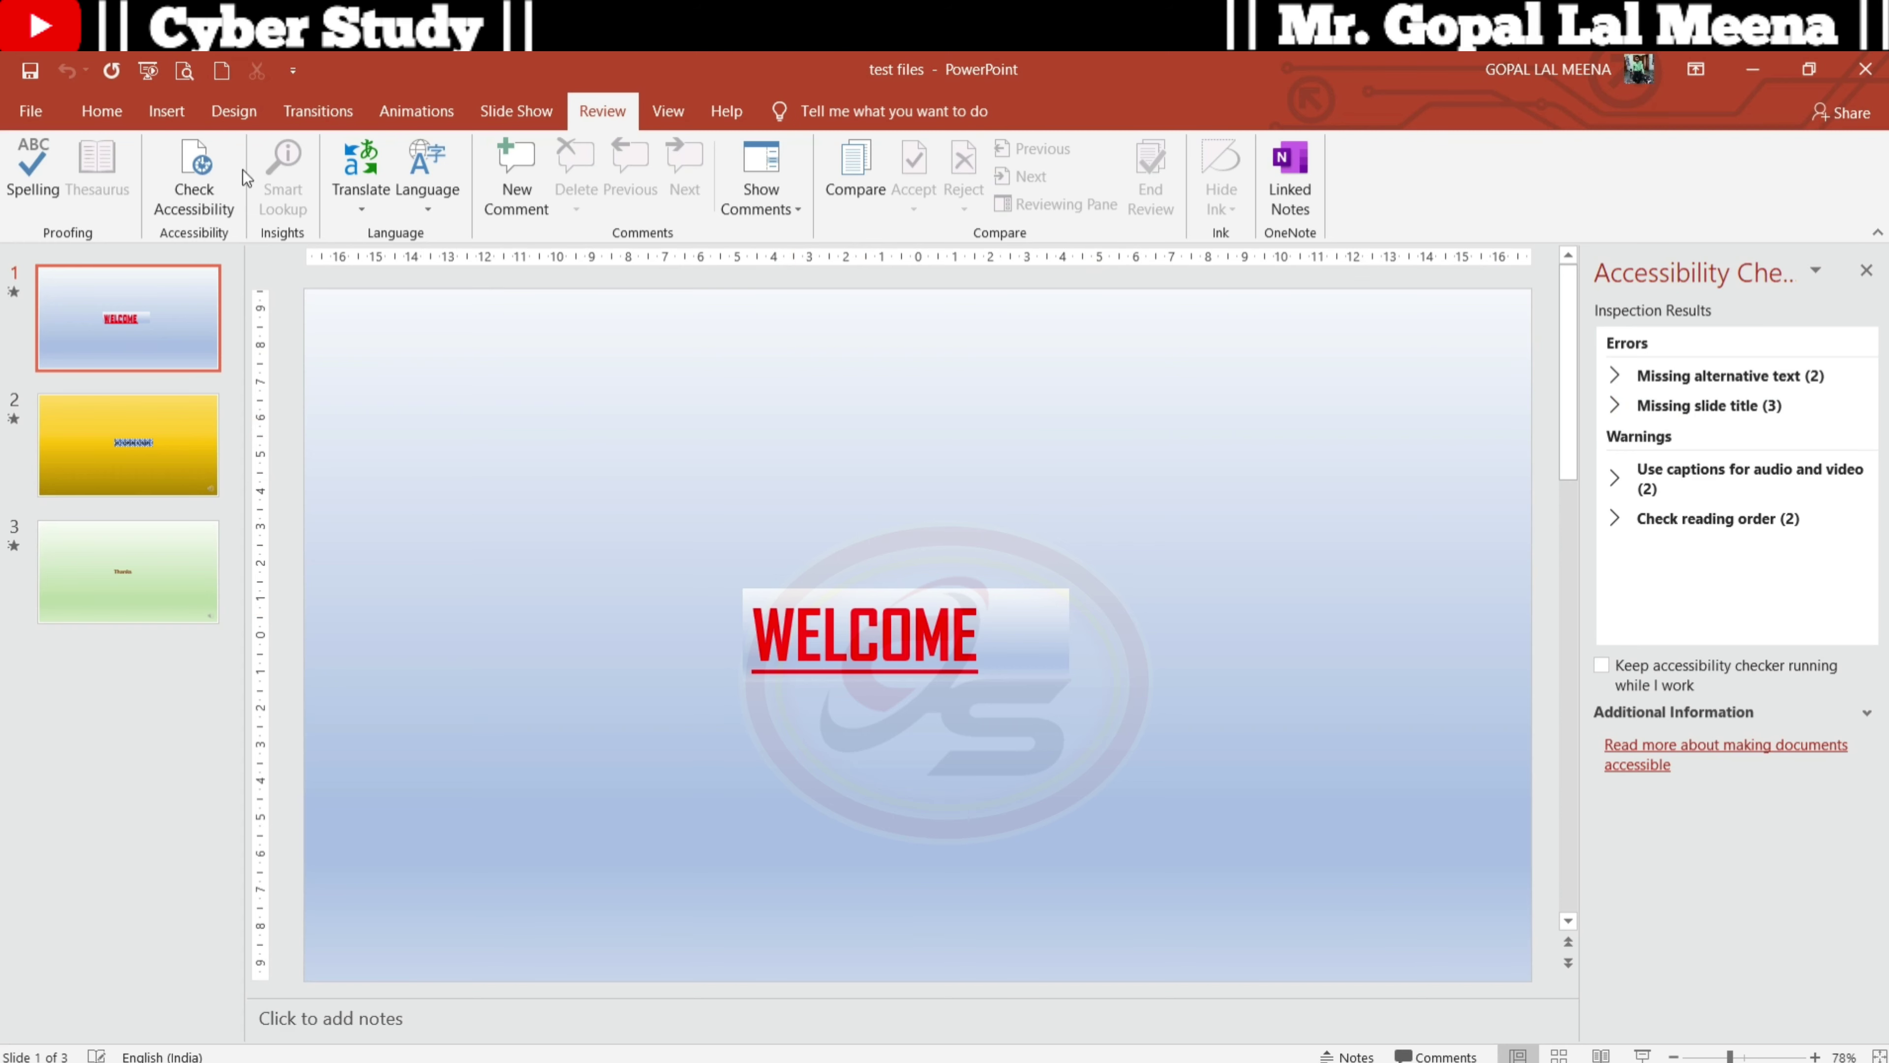
{"action": "left_click", "coordinate": [1866, 270]}
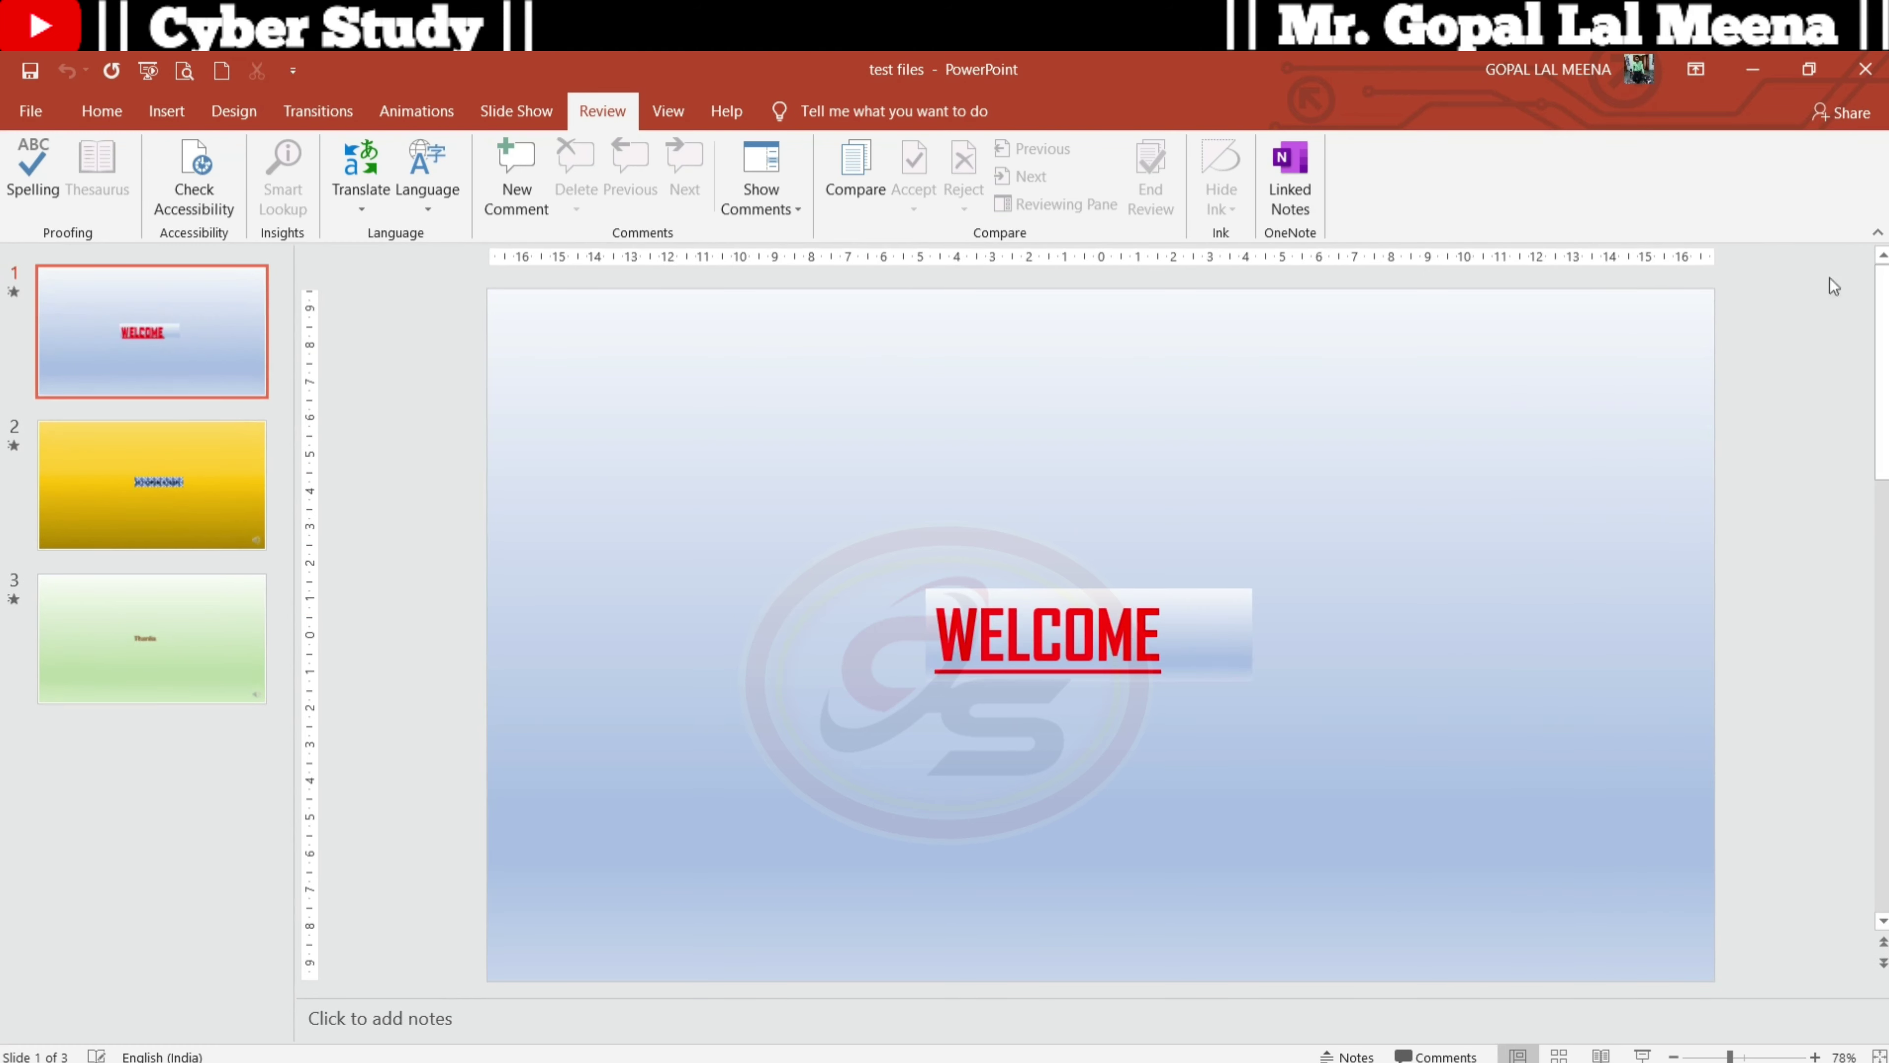
{"action": "left_click", "coordinate": [1134, 653]}
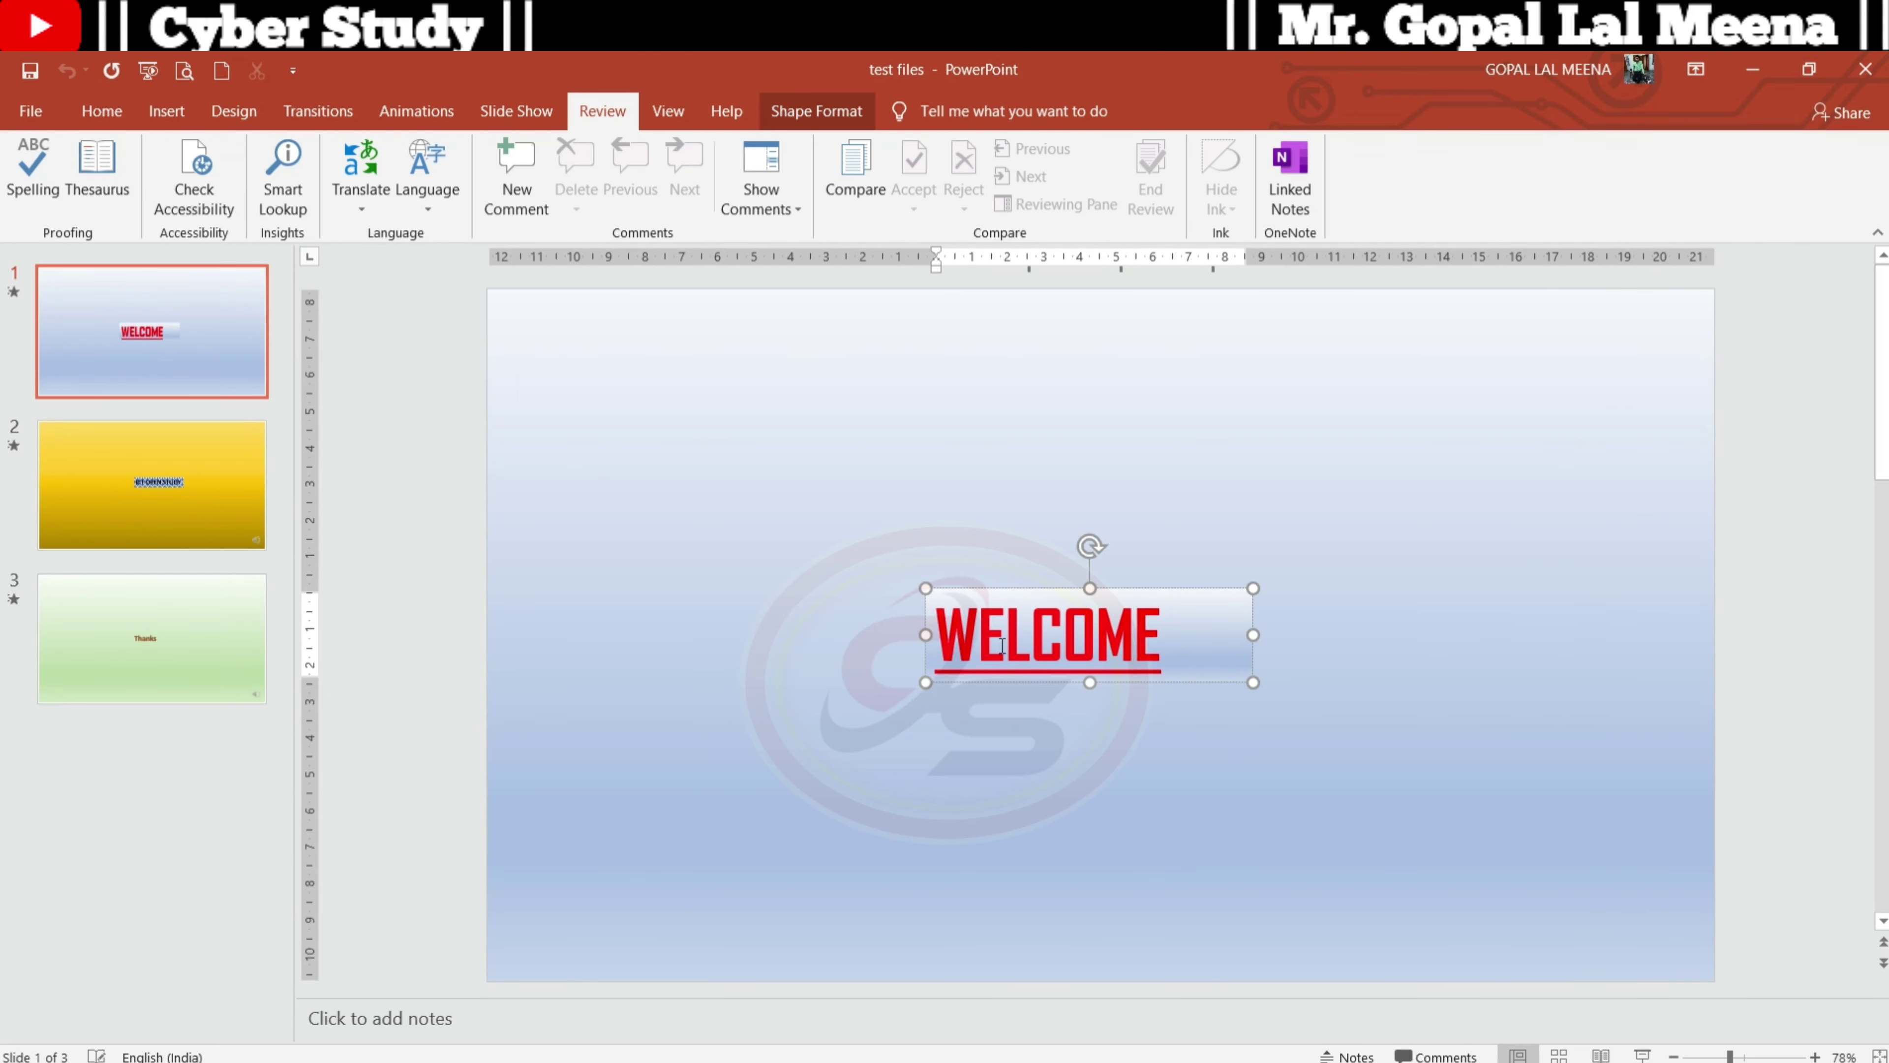
{"action": "left_click", "coordinate": [283, 179]}
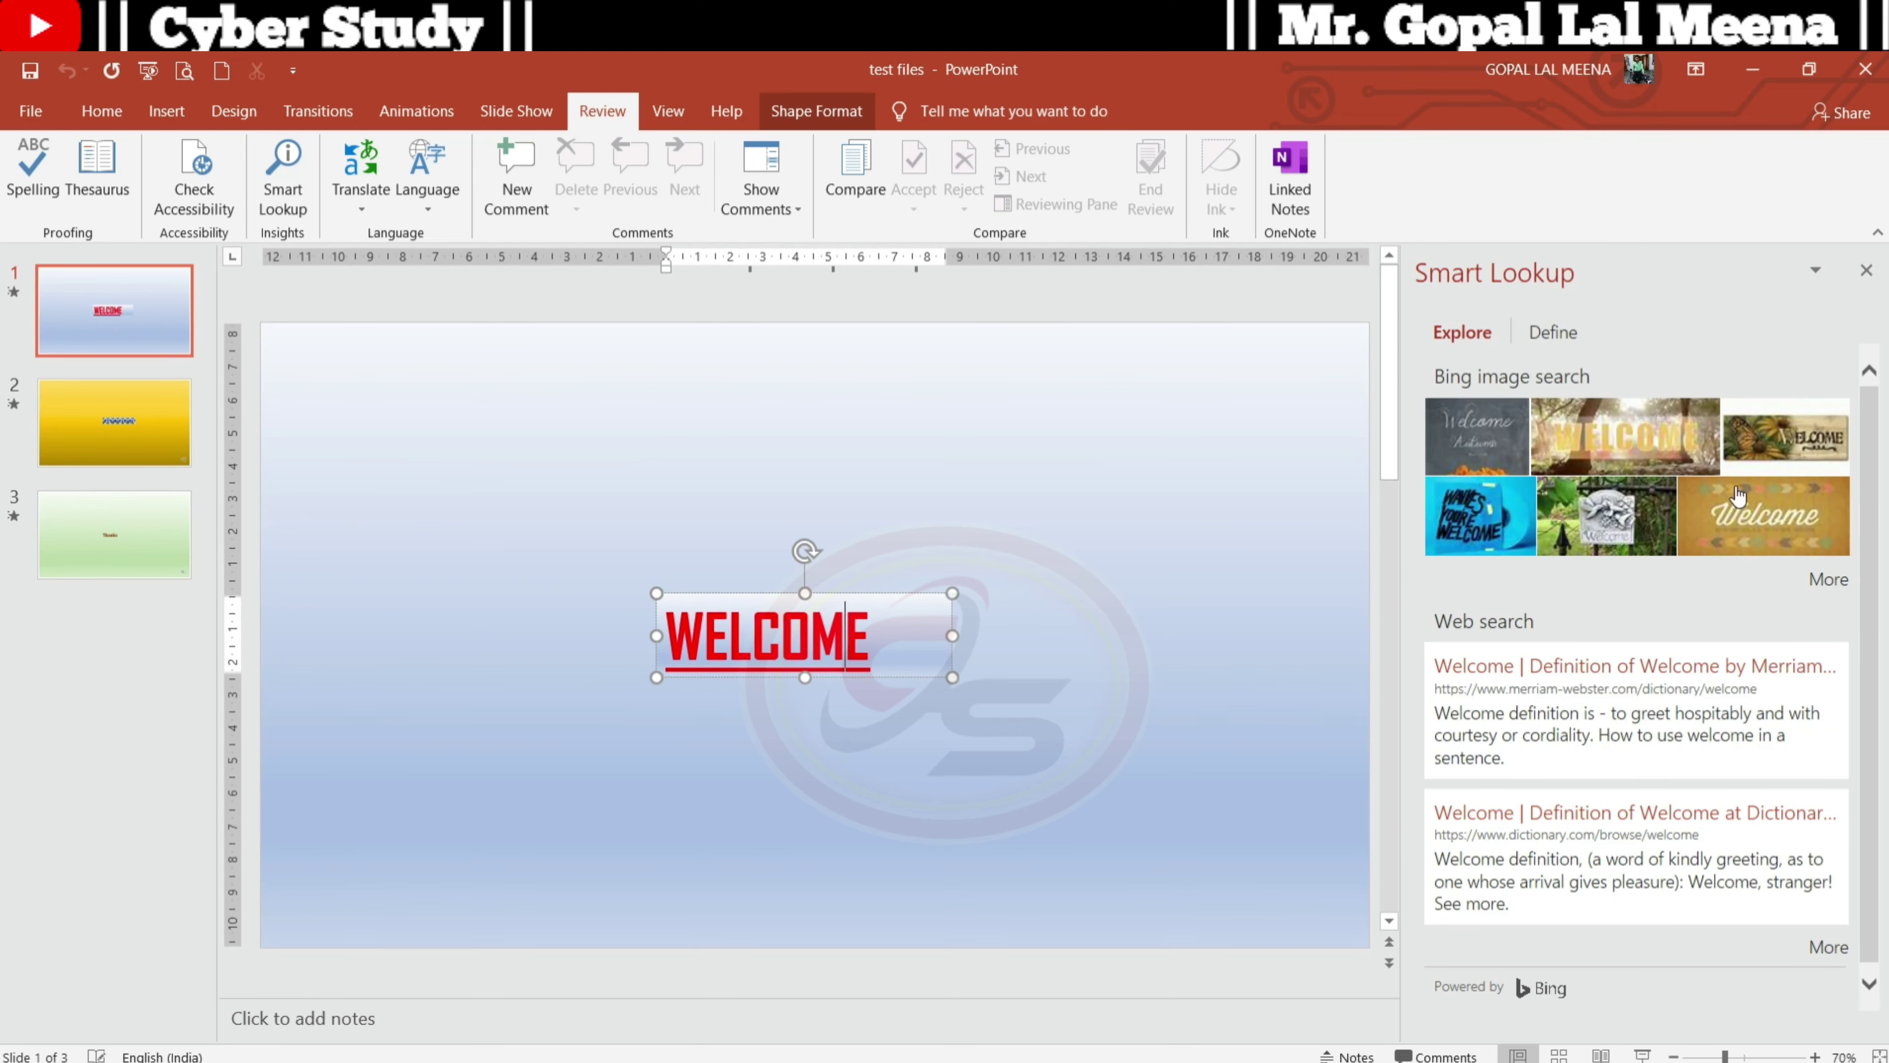
{"action": "left_click", "coordinate": [1741, 522]}
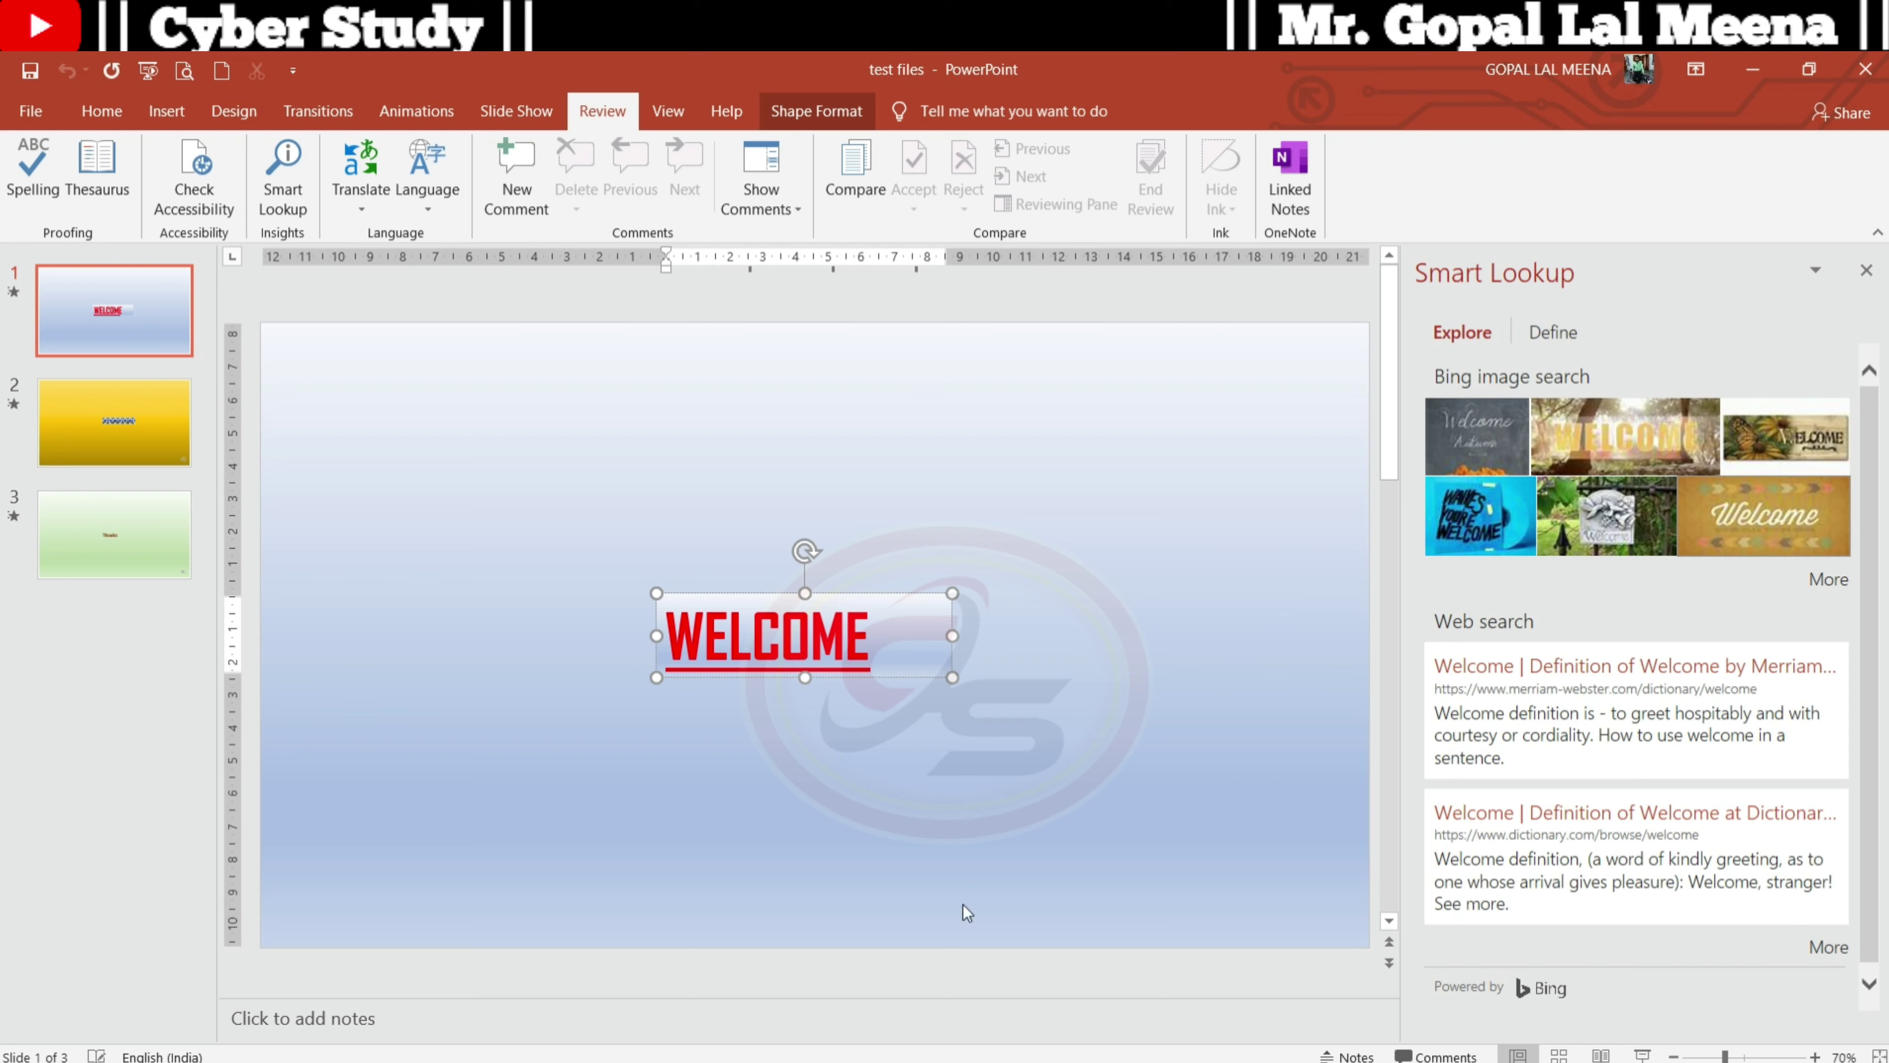
{"action": "left_click", "coordinate": [1867, 270]}
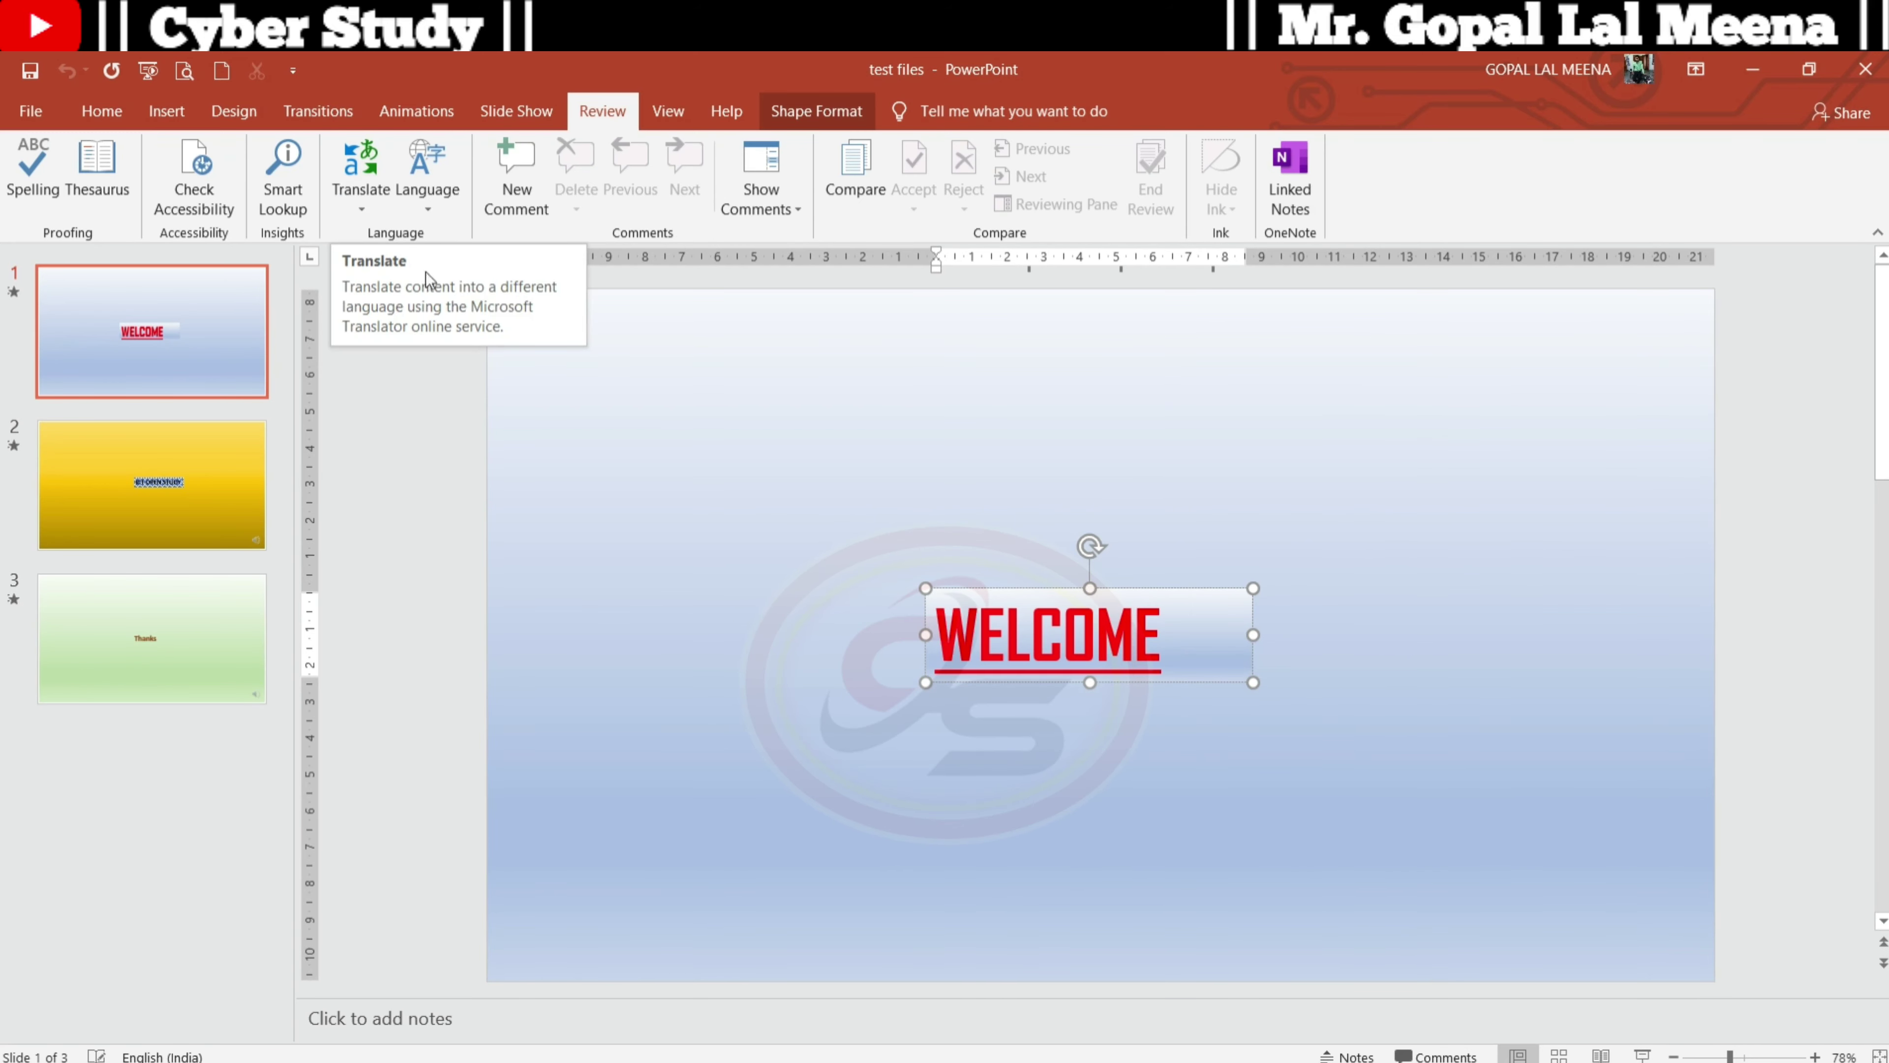
Select the WELCOME text and look through the Translate options
{"action": "left_click", "coordinate": [1028, 633]}
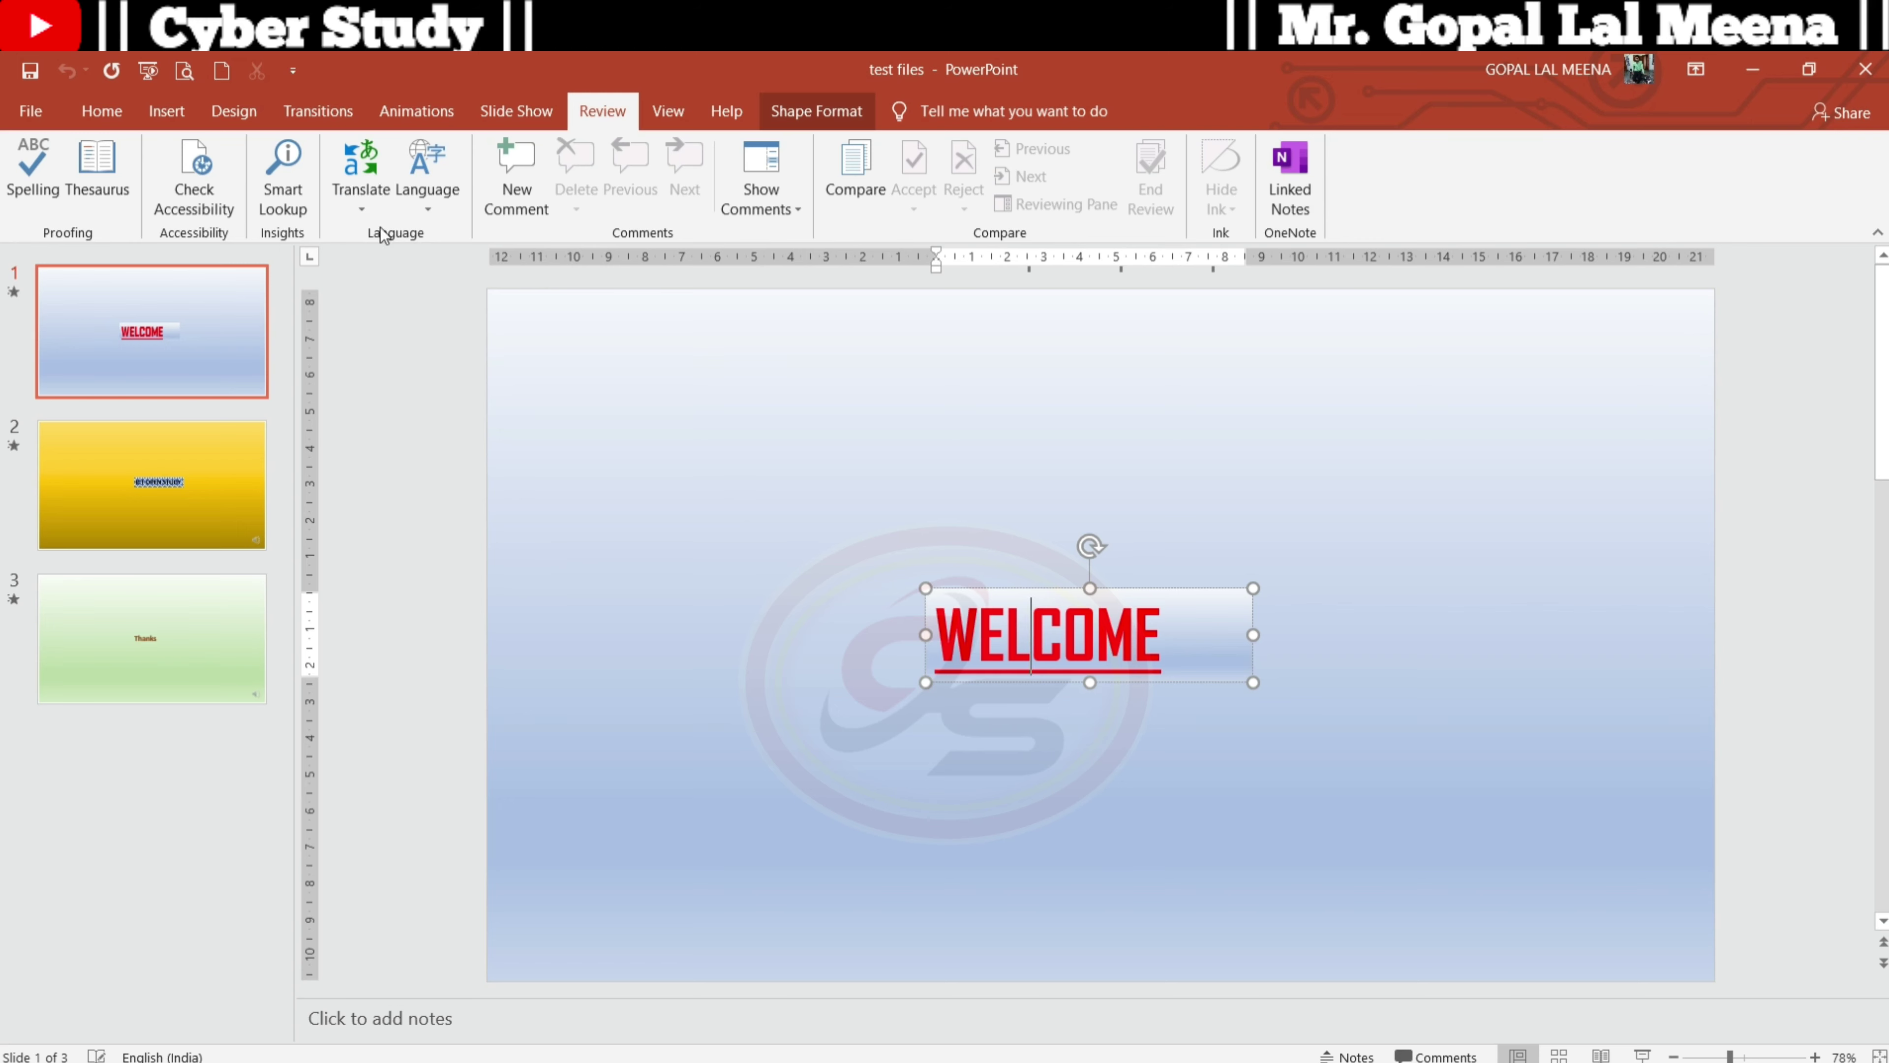
{"action": "left_click", "coordinate": [365, 214]}
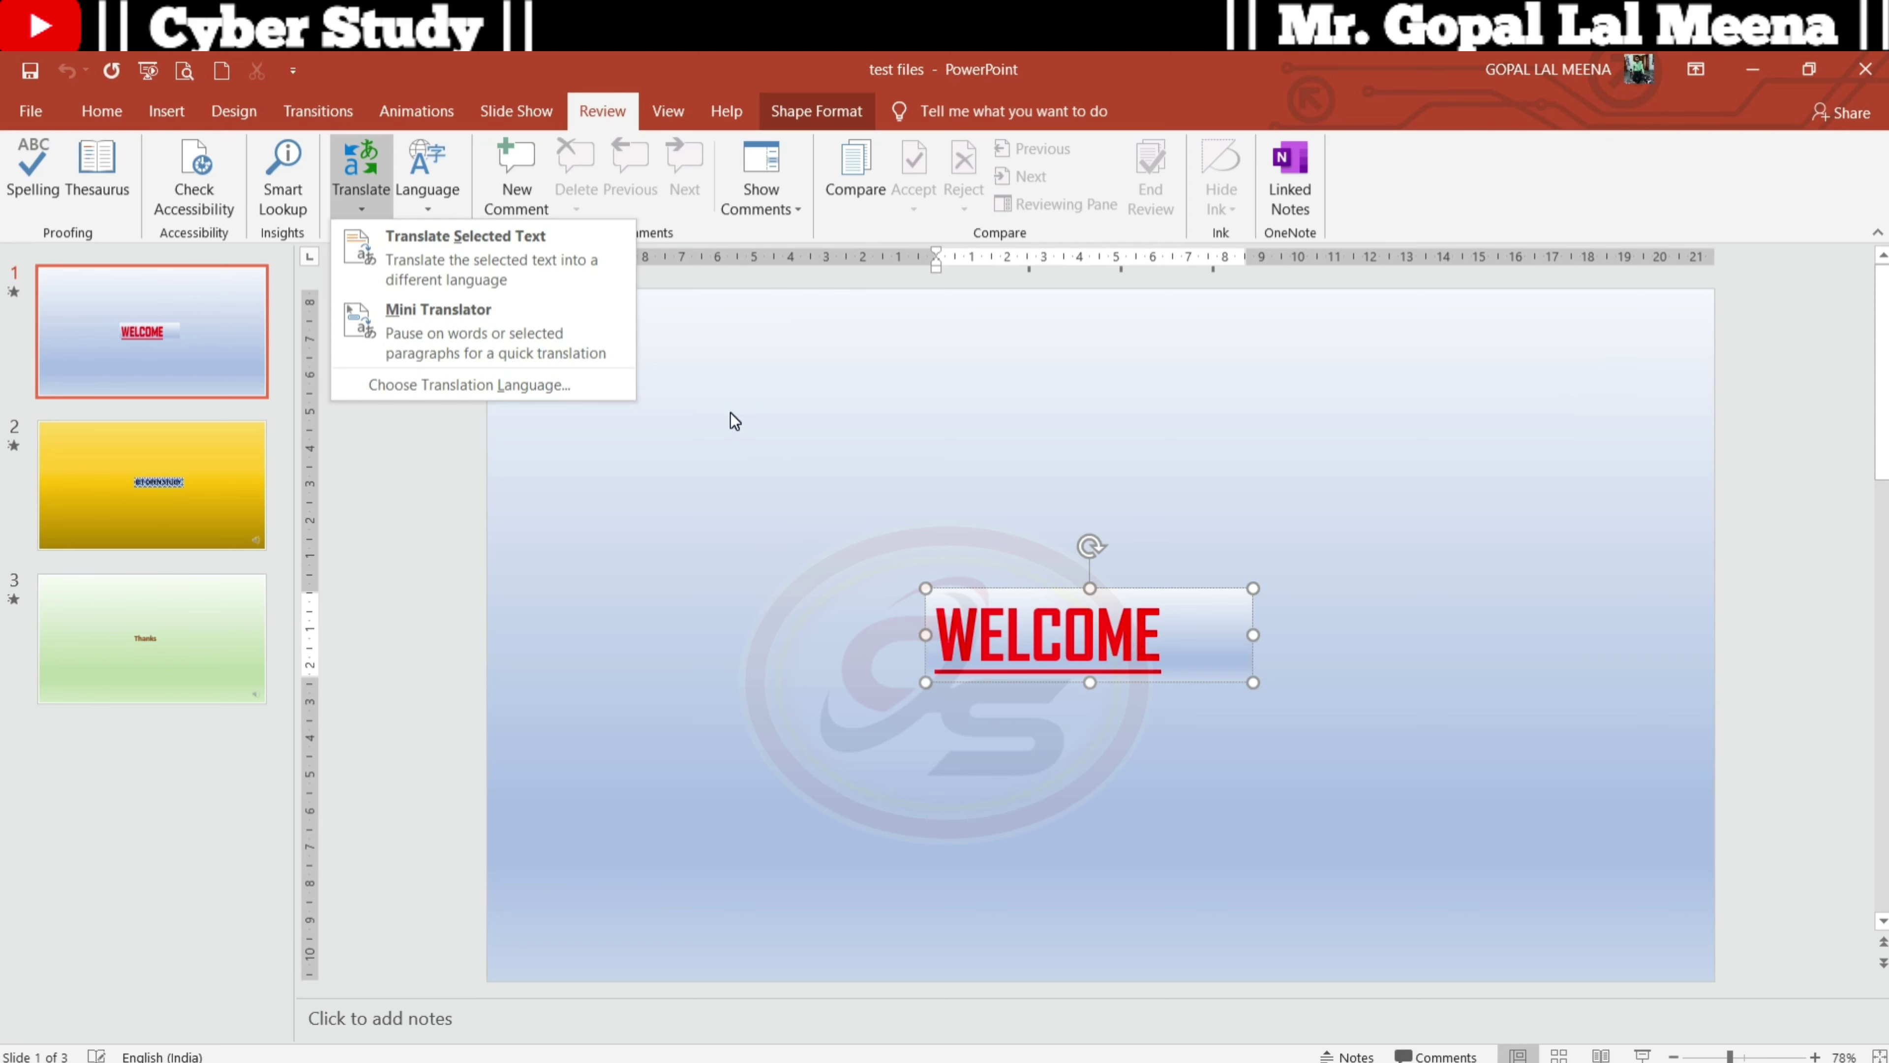
{"action": "left_click", "coordinate": [1013, 540]}
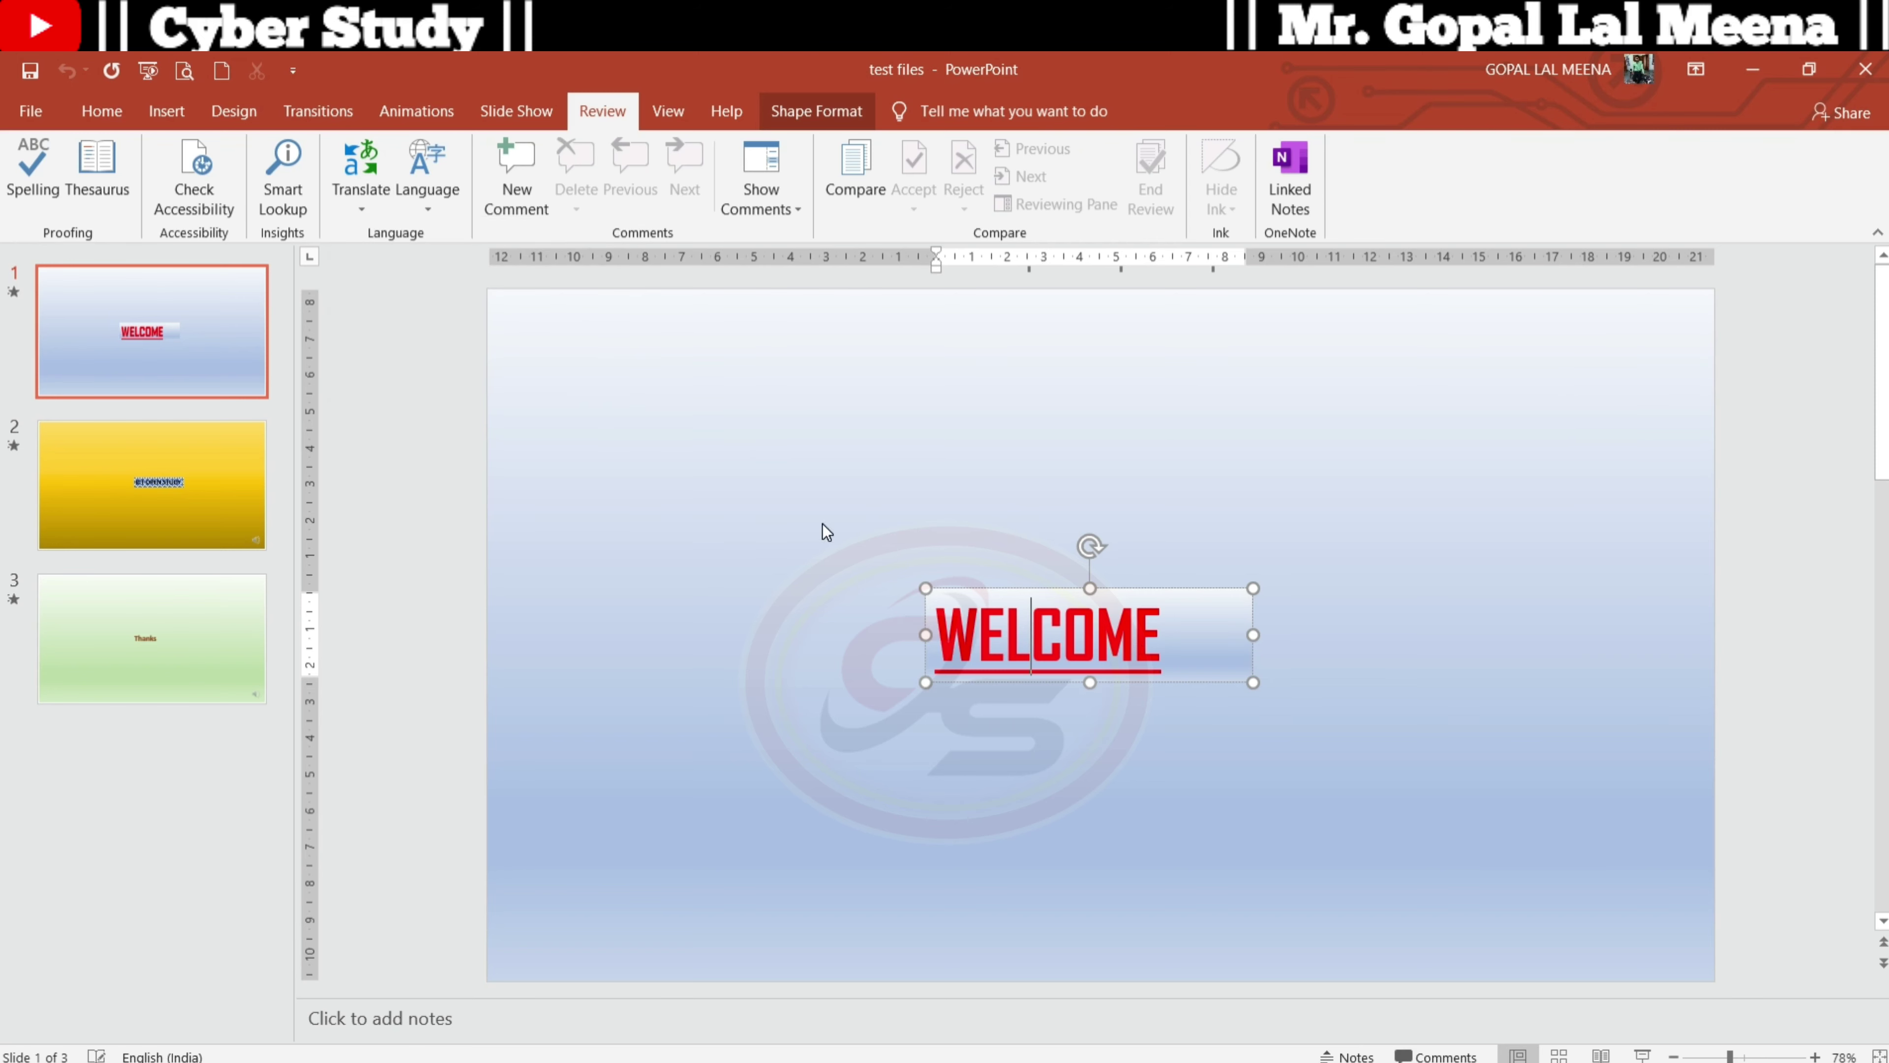
Check the Language options, then add a new empty comment to slide 1
{"action": "left_click", "coordinate": [438, 219]}
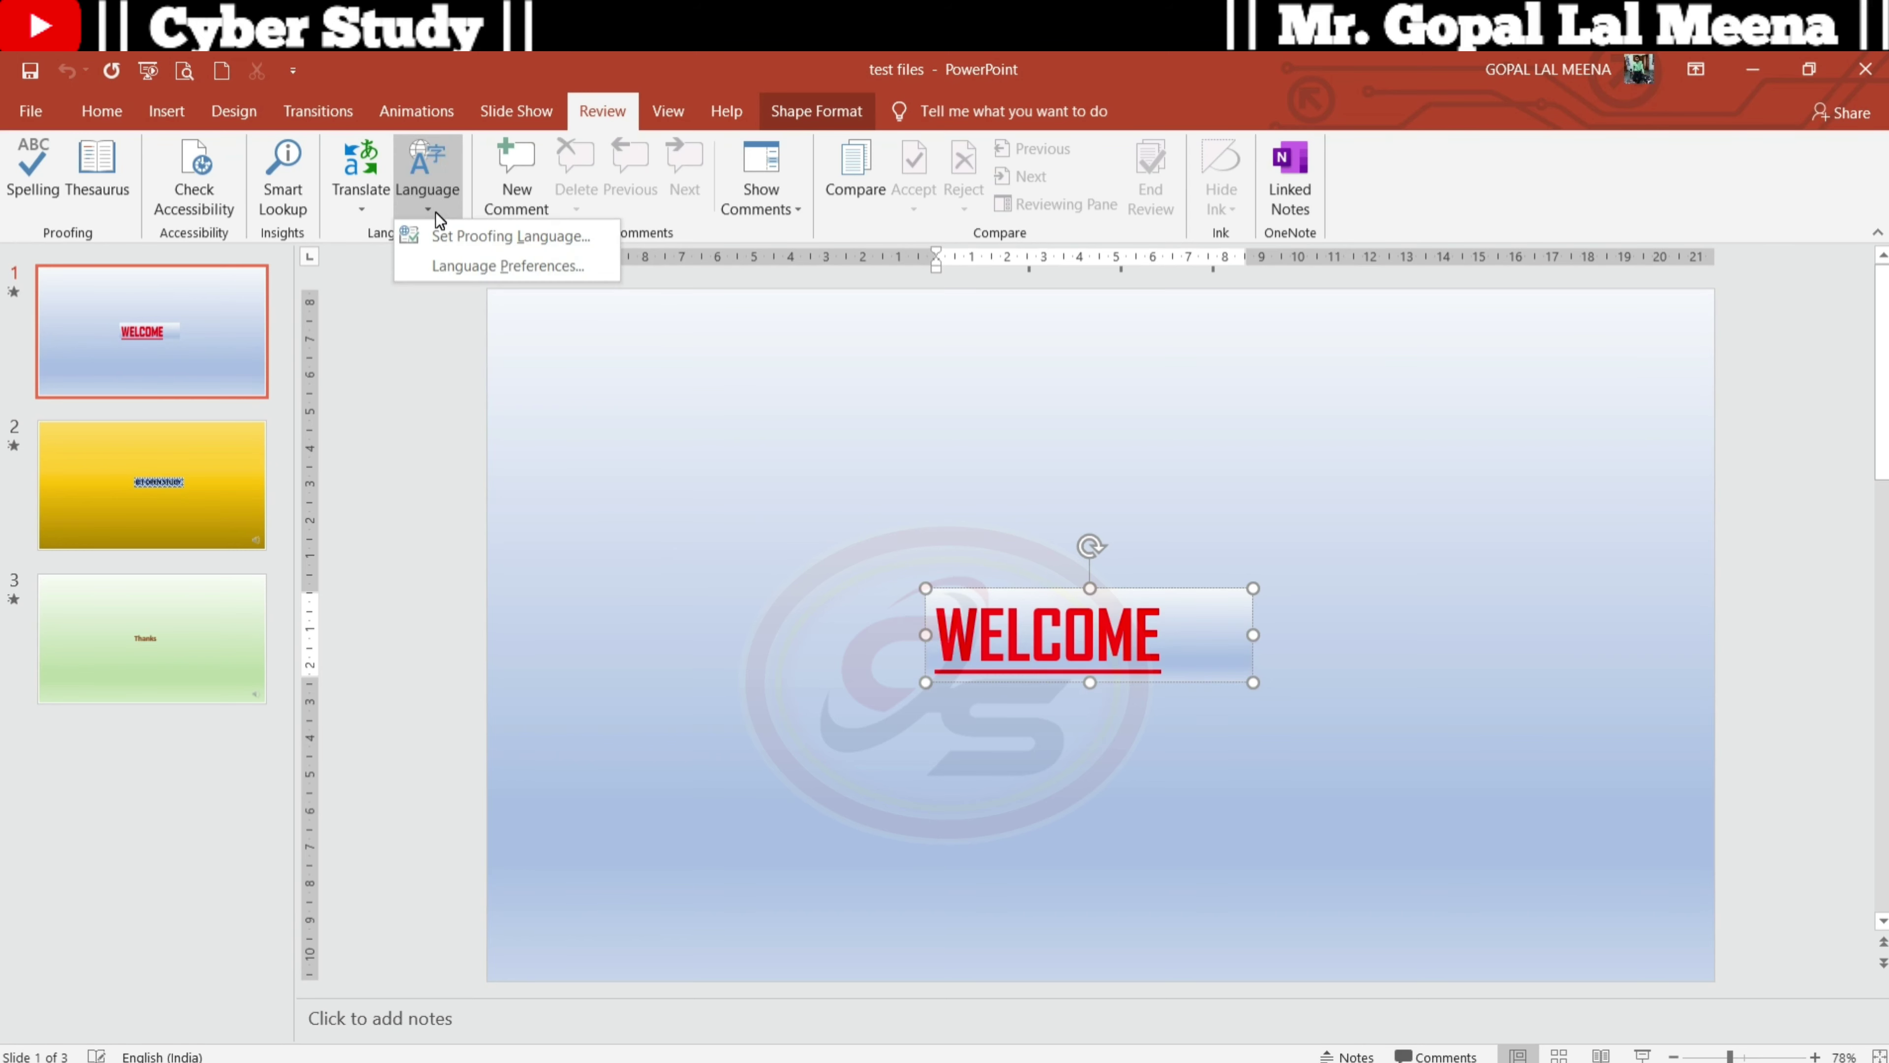
{"action": "left_click", "coordinate": [677, 634]}
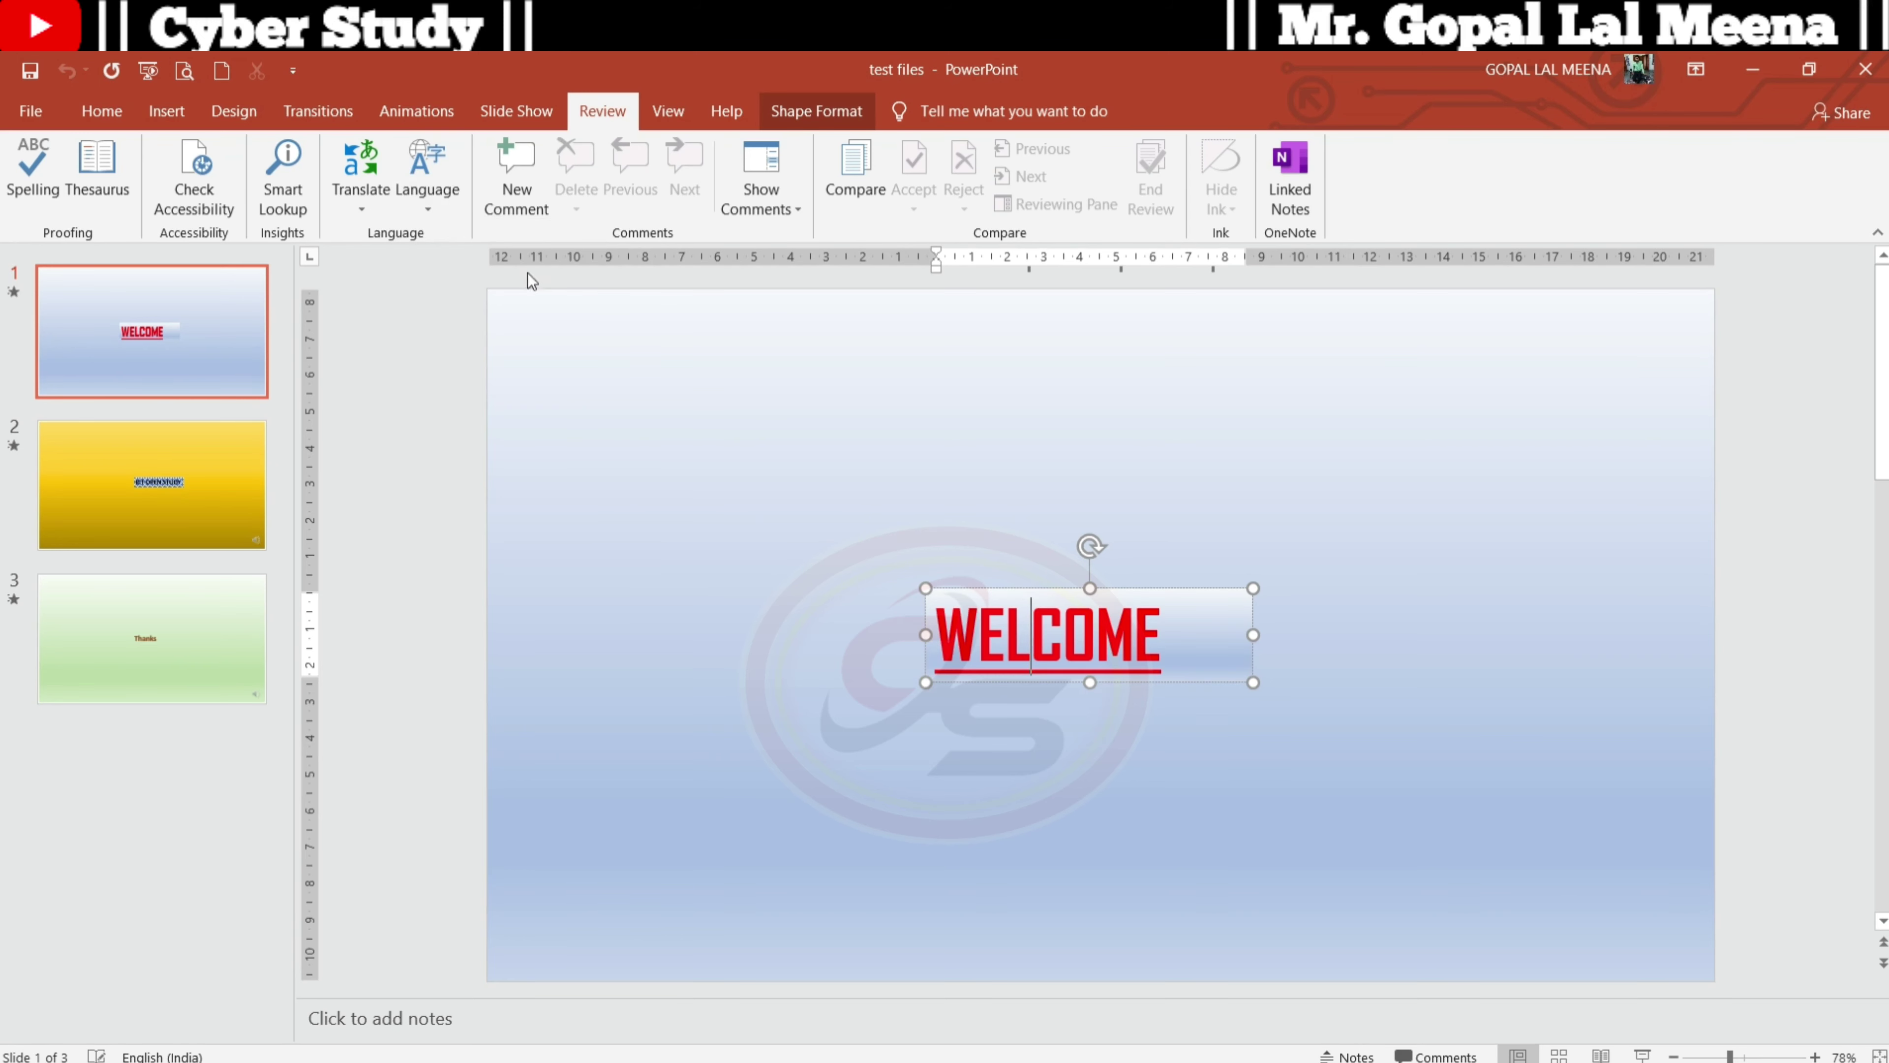
{"action": "left_click", "coordinate": [586, 374]}
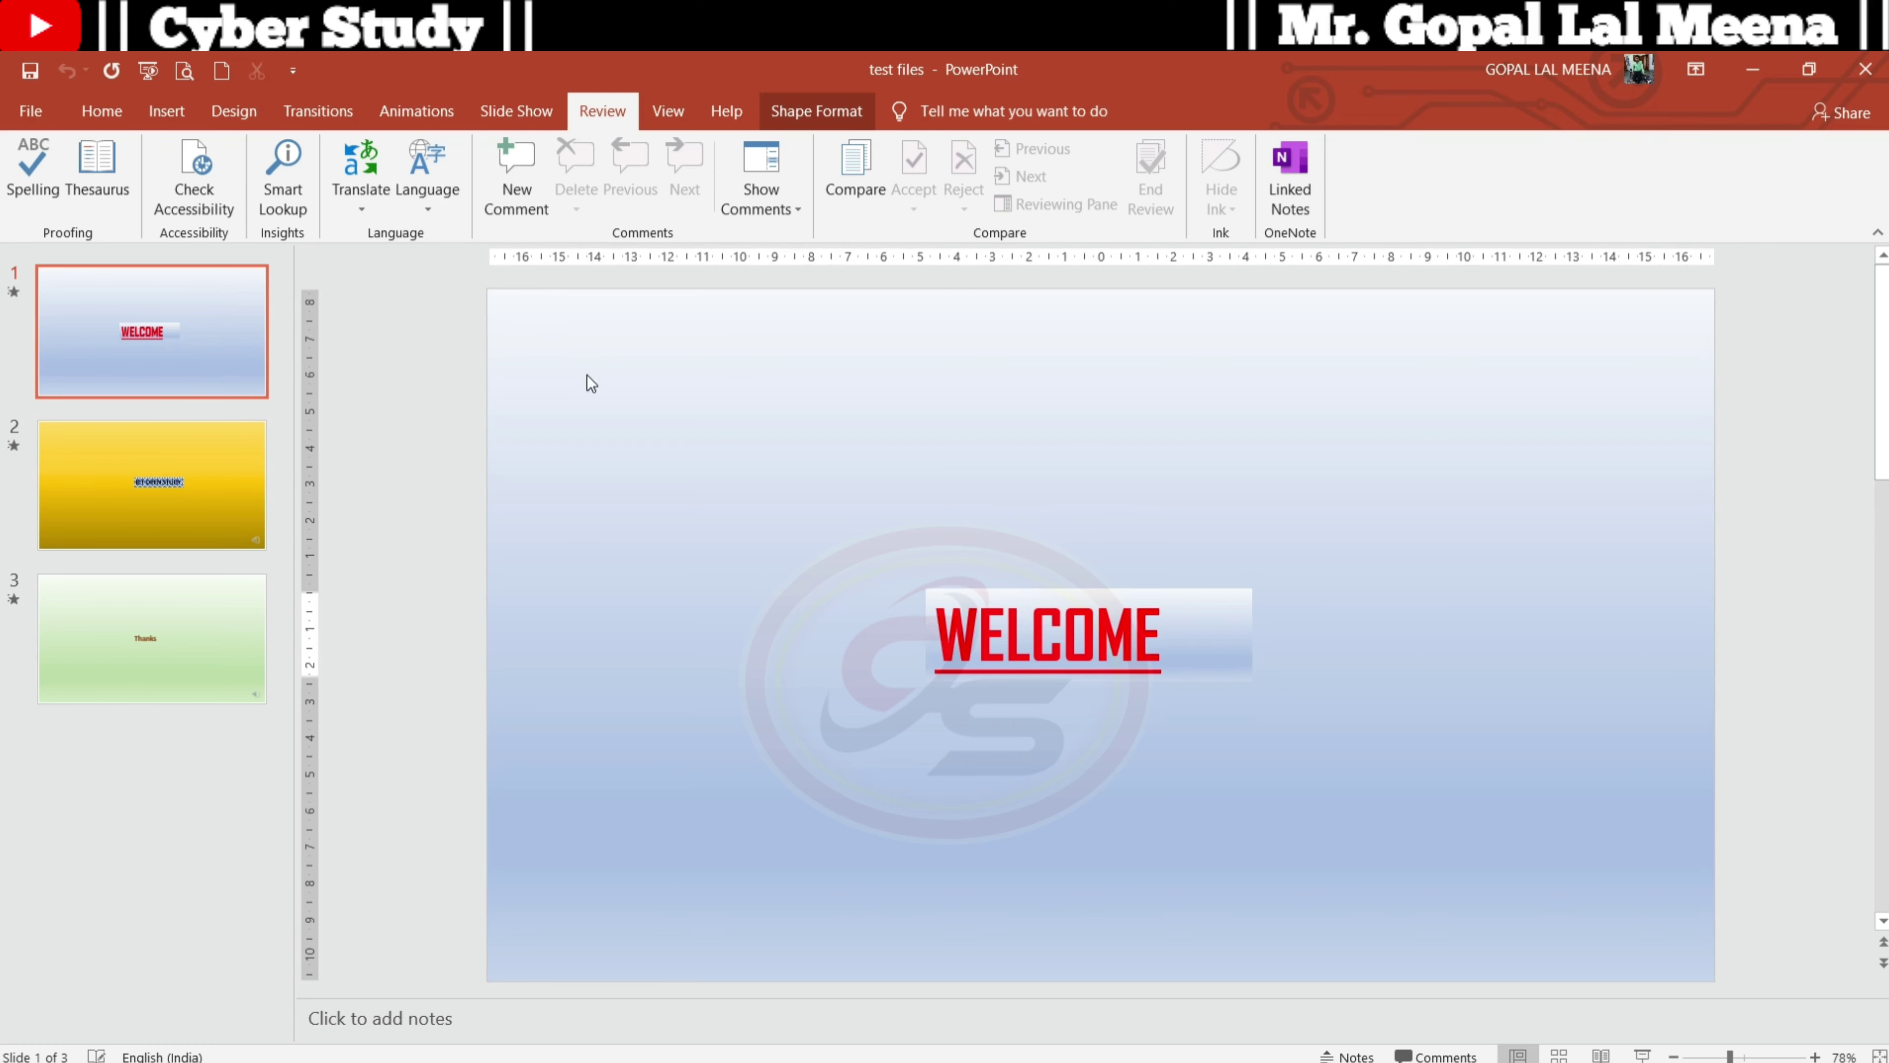
{"action": "left_click", "coordinate": [516, 183]}
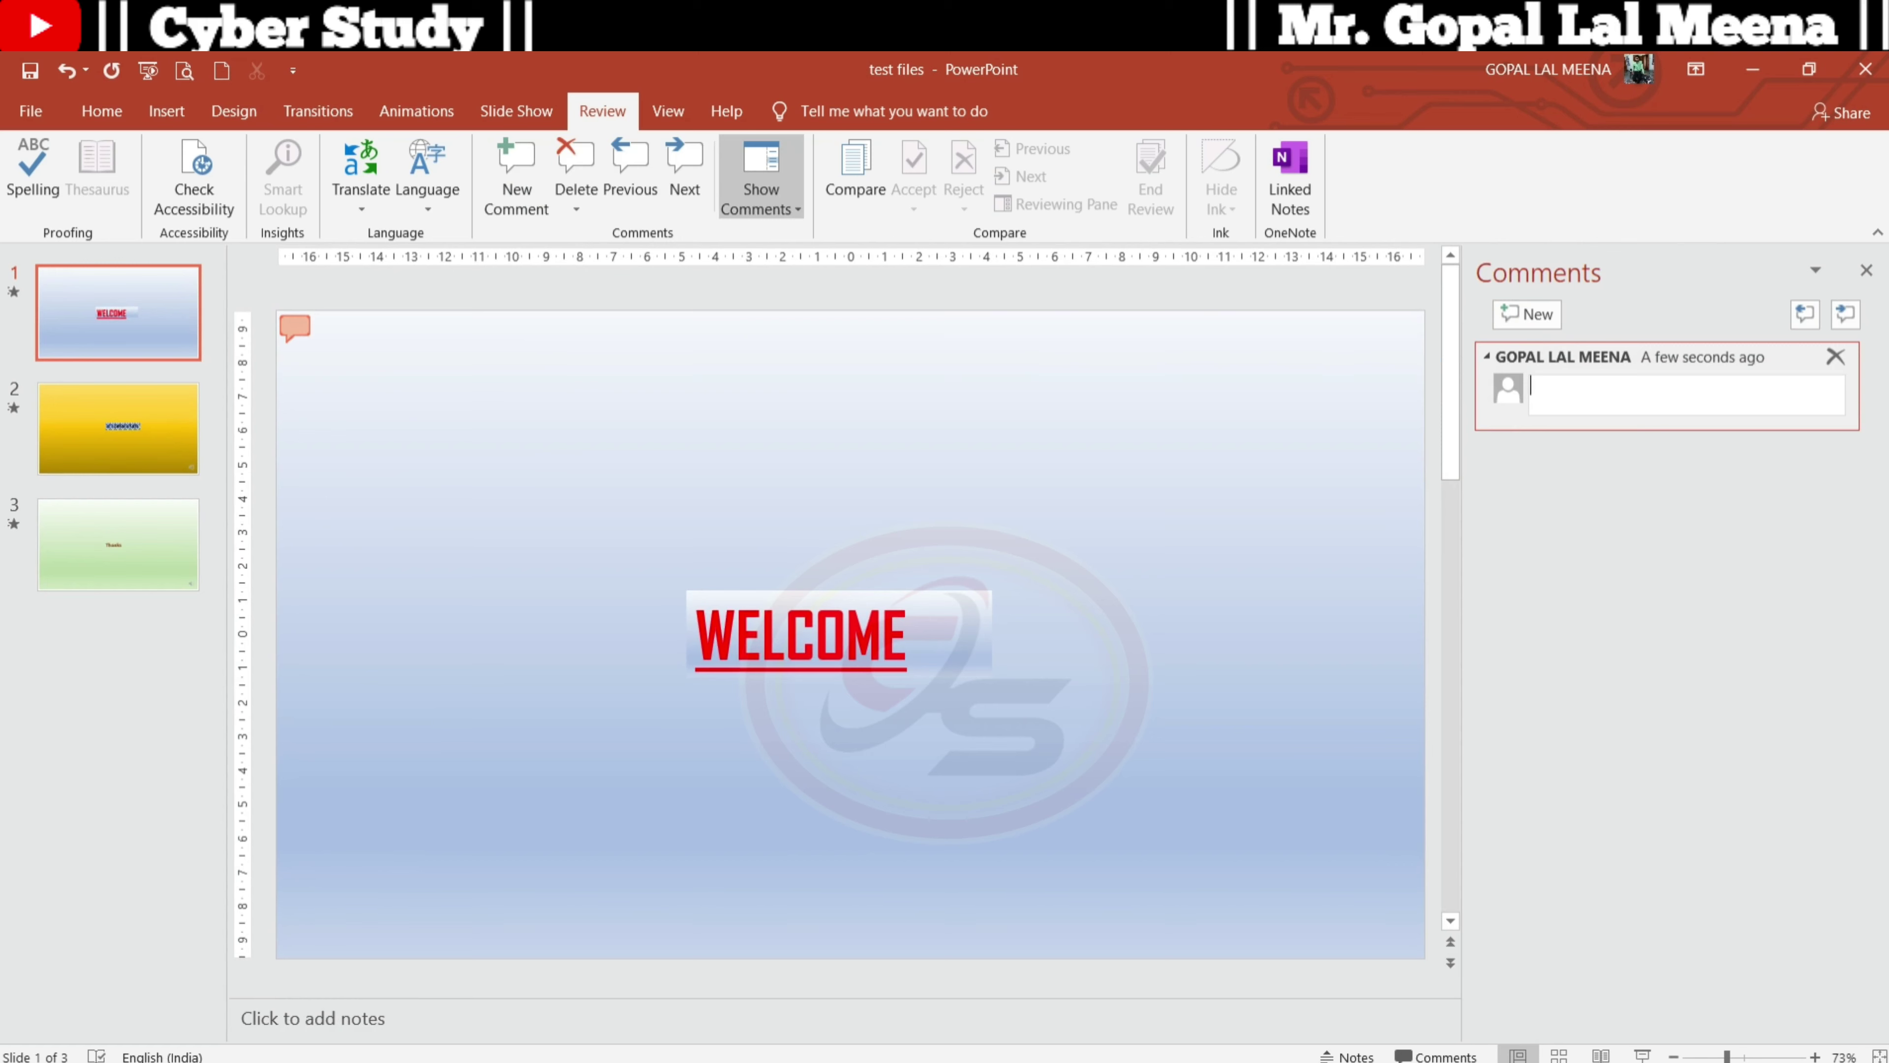
Post the comment 'HI' and drag its marker just above WELCOME
{"action": "type", "text": "HI"}
{"action": "left_click", "coordinate": [1348, 477]}
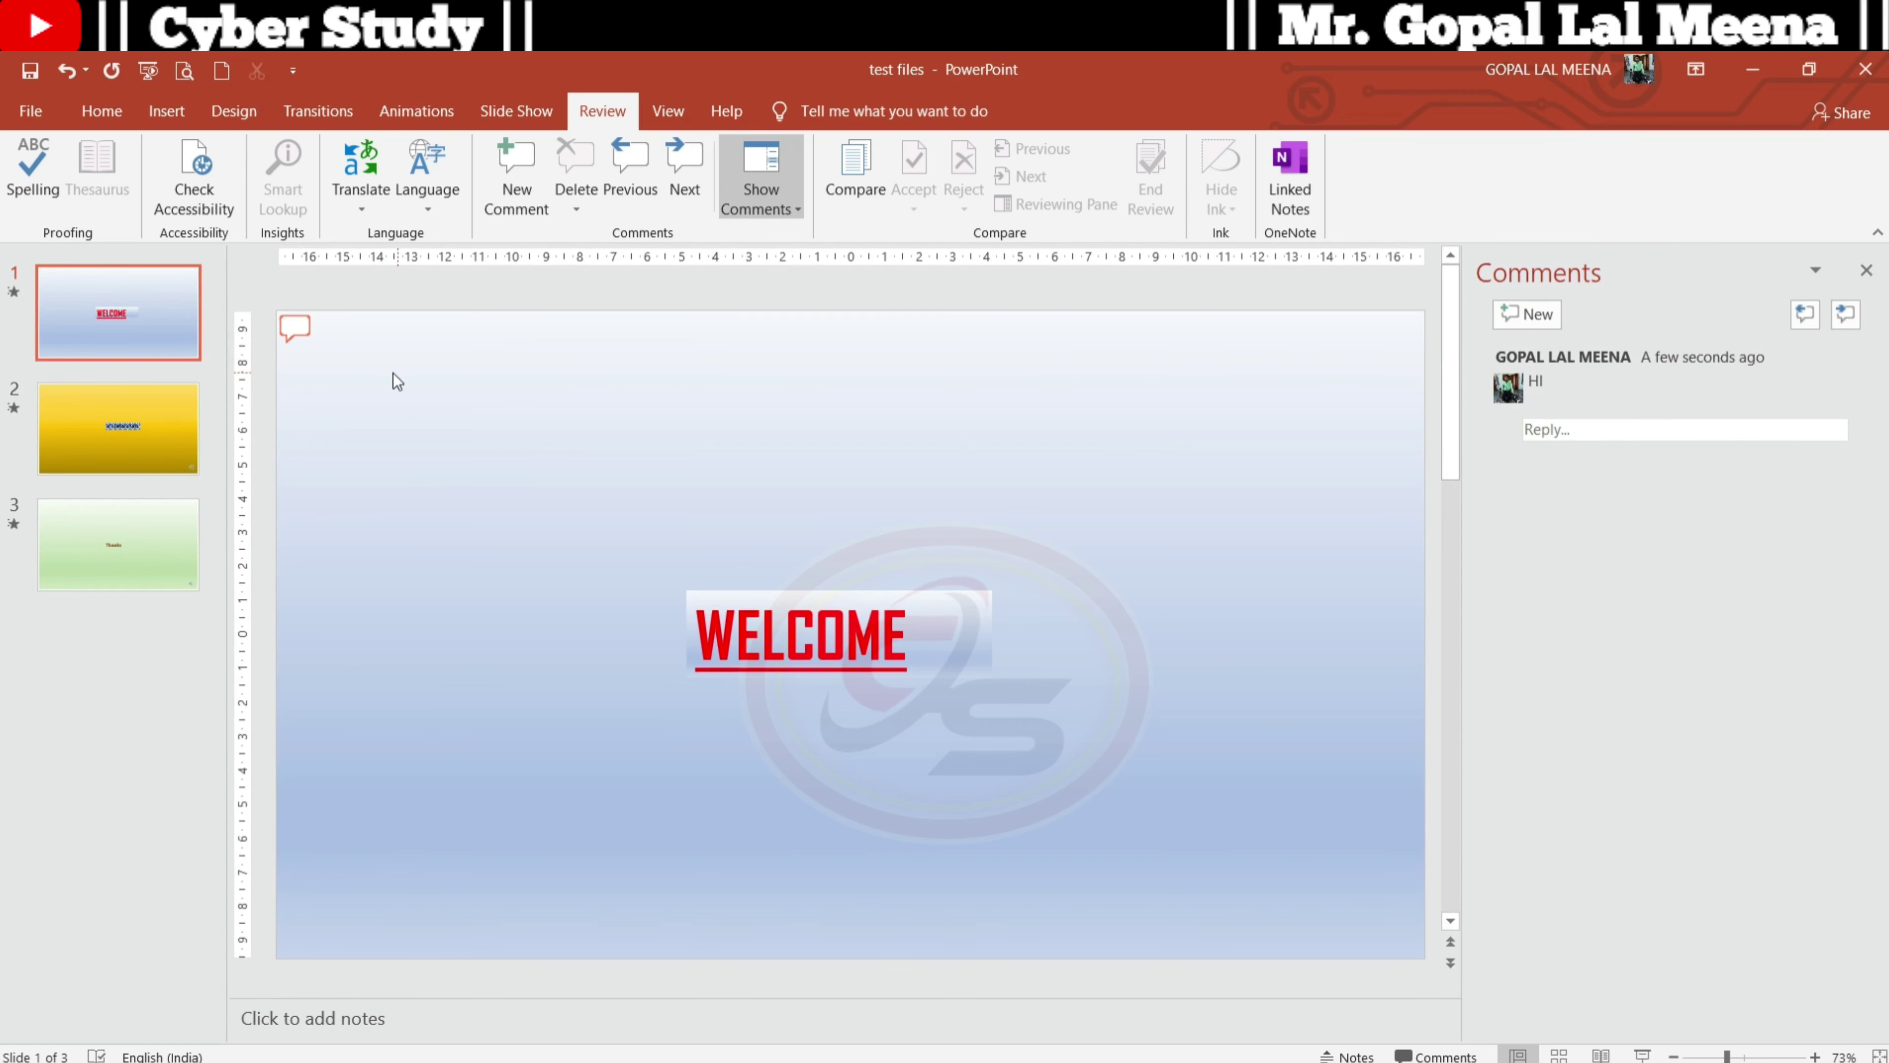
{"action": "left_click", "coordinate": [305, 331]}
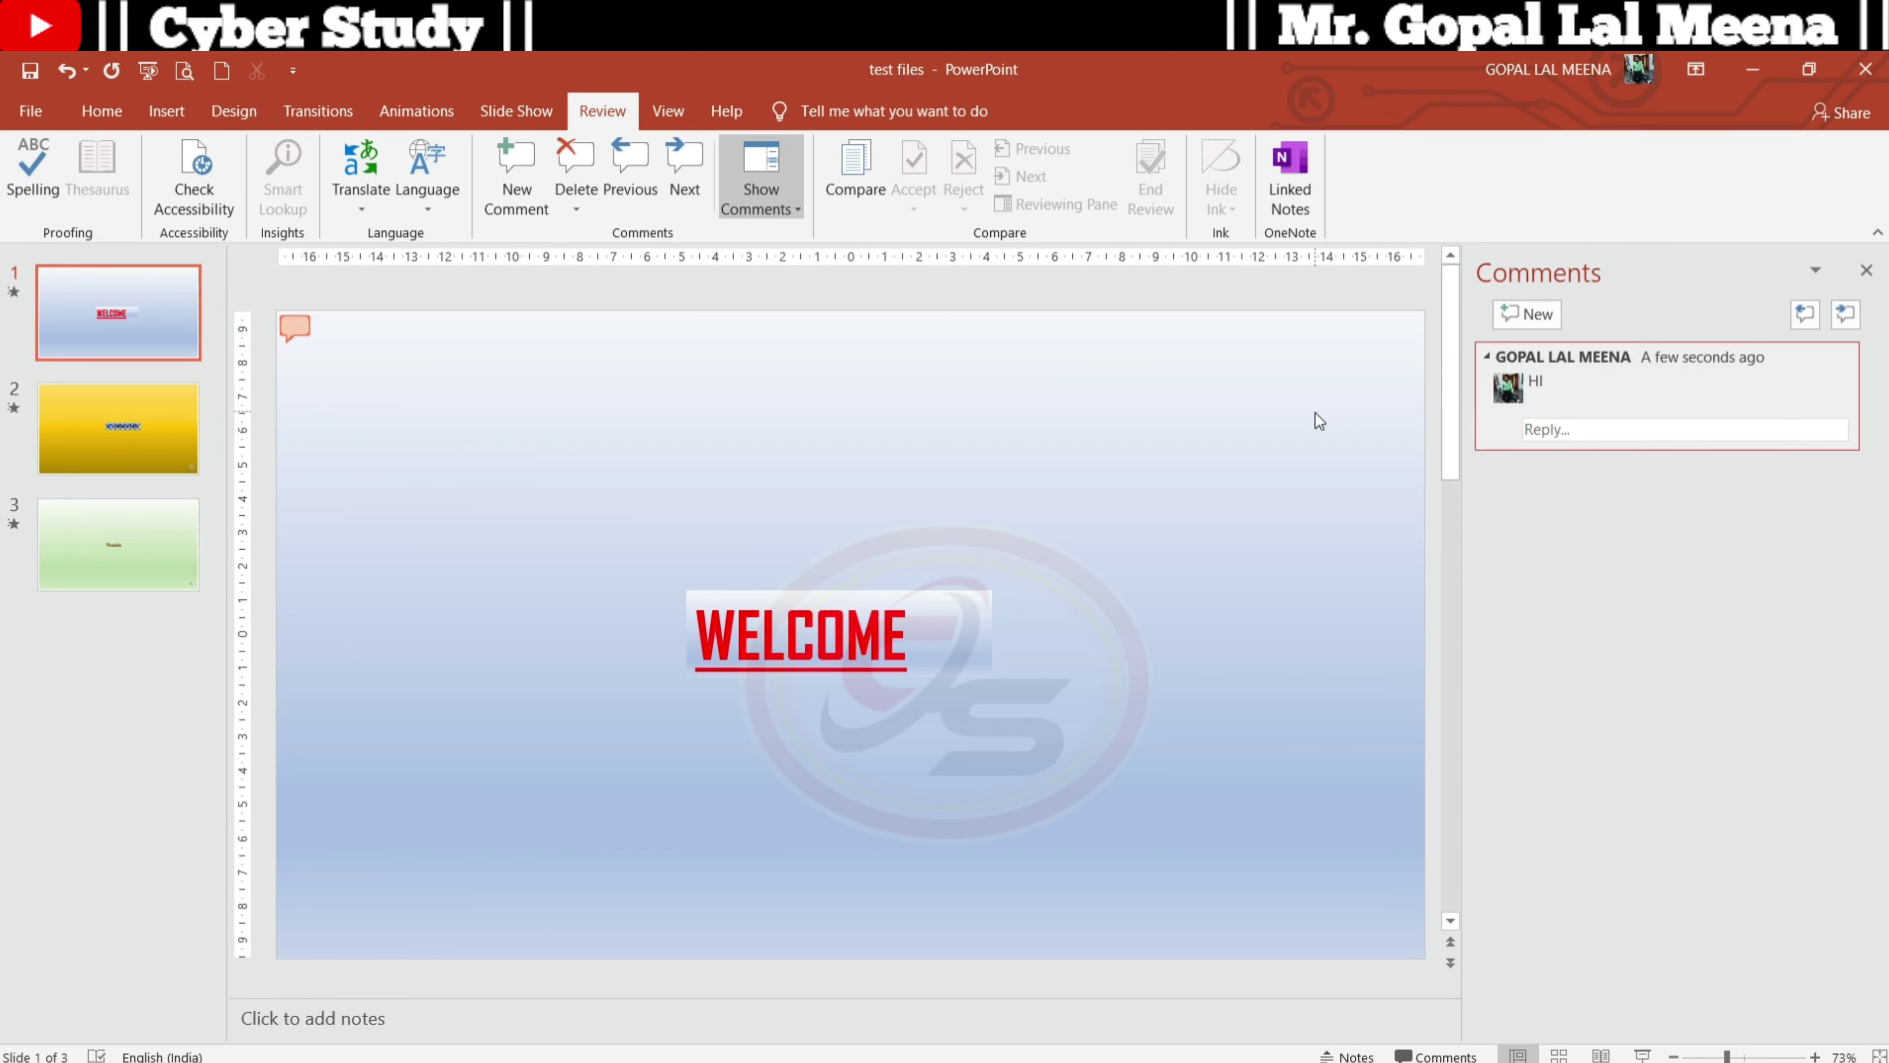
{"action": "mouse_move", "coordinate": [295, 334]}
{"action": "left_mouse_down"}
{"action": "mouse_move", "coordinate": [775, 804]}
{"action": "mouse_move", "coordinate": [906, 503]}
{"action": "left_mouse_up"}
Add a 'HELLO' comment below WELCOME, then delete both the HELLO and HI comments
{"action": "left_click", "coordinate": [778, 627]}
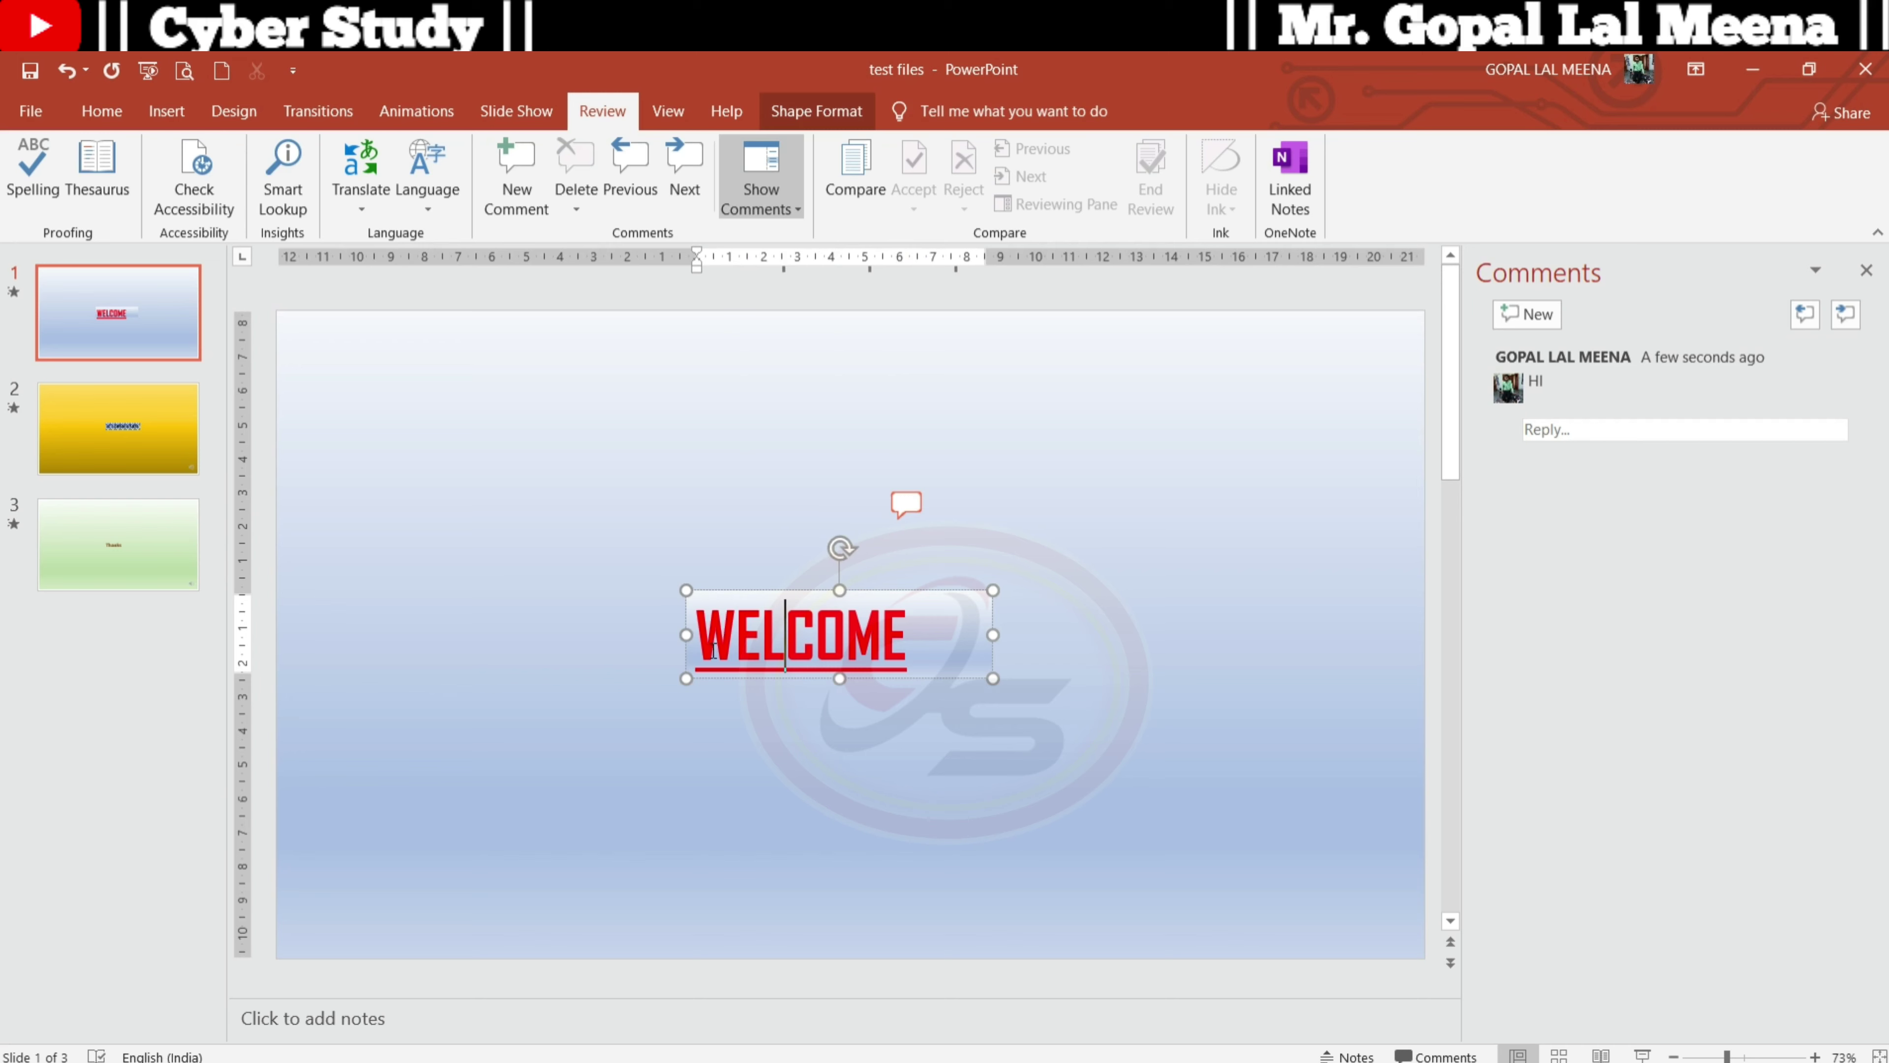
{"action": "left_click", "coordinate": [1523, 309]}
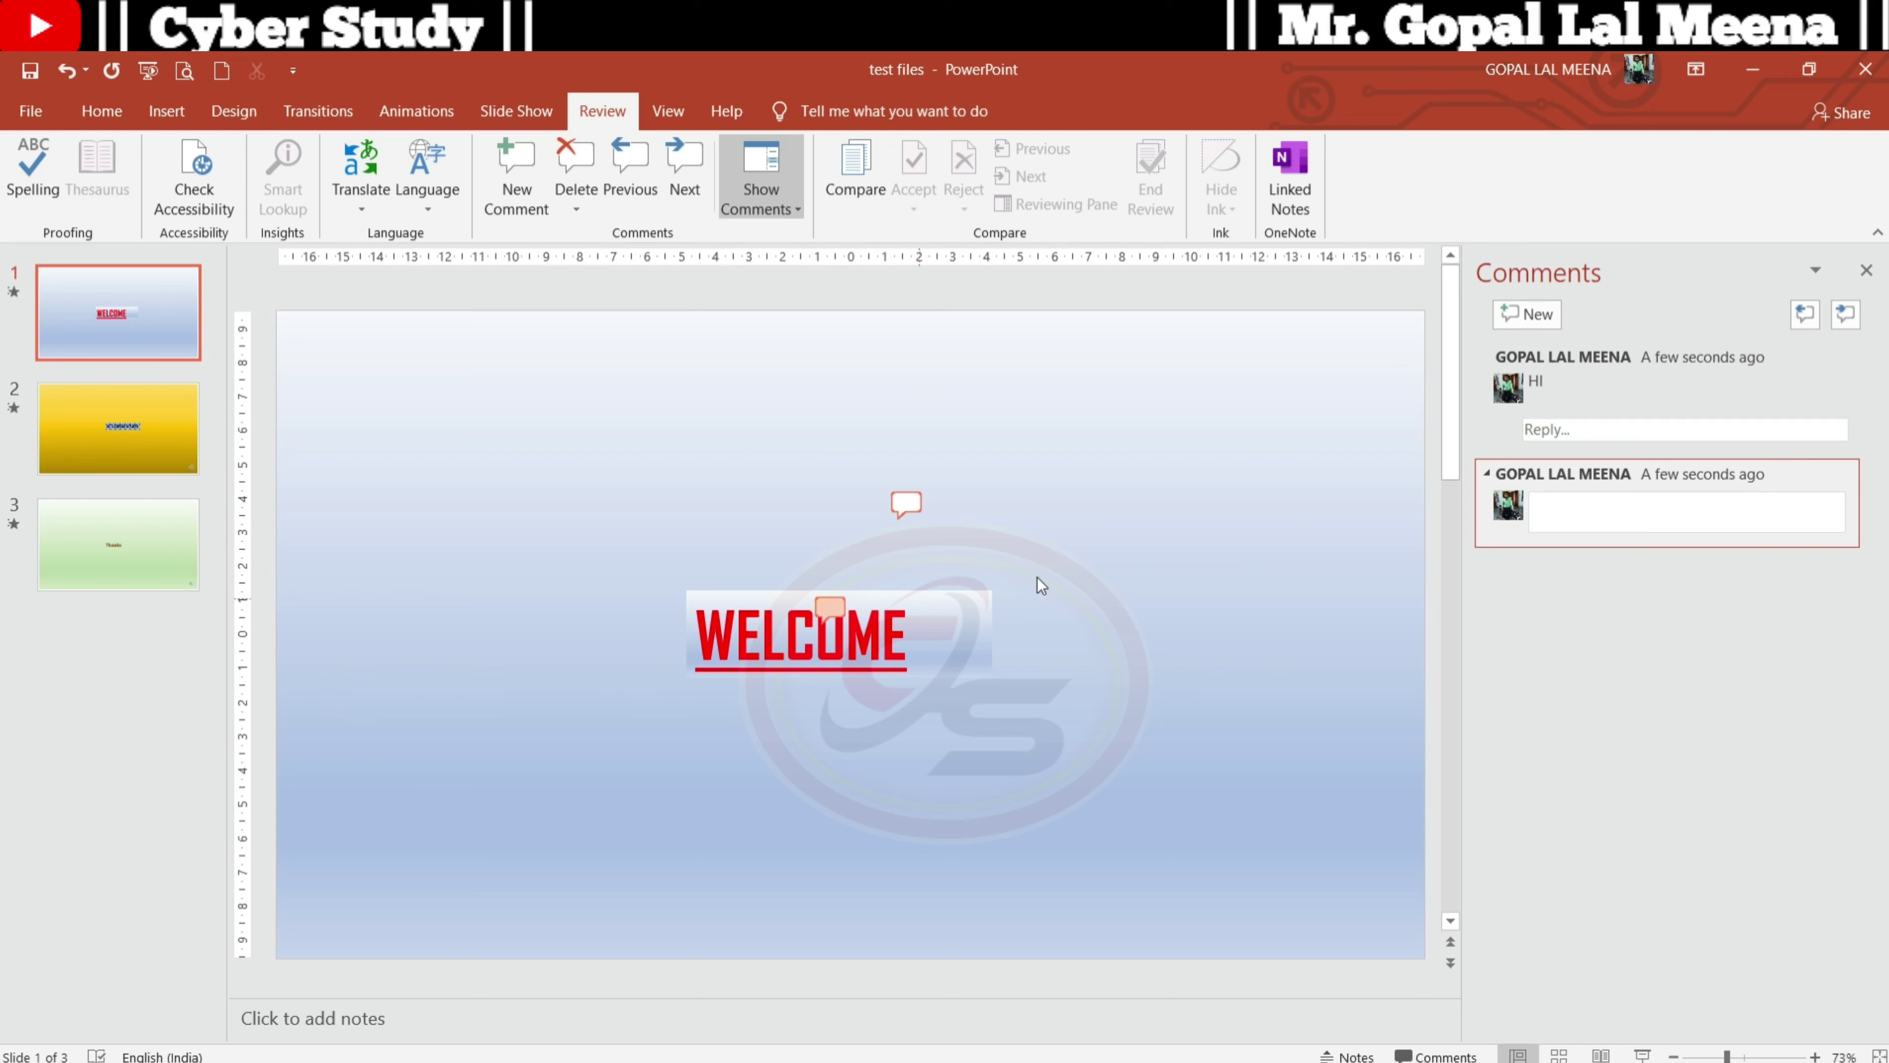
{"action": "type", "text": "H"}
{"action": "type", "text": "ELLO"}
{"action": "left_click", "coordinate": [1331, 636]}
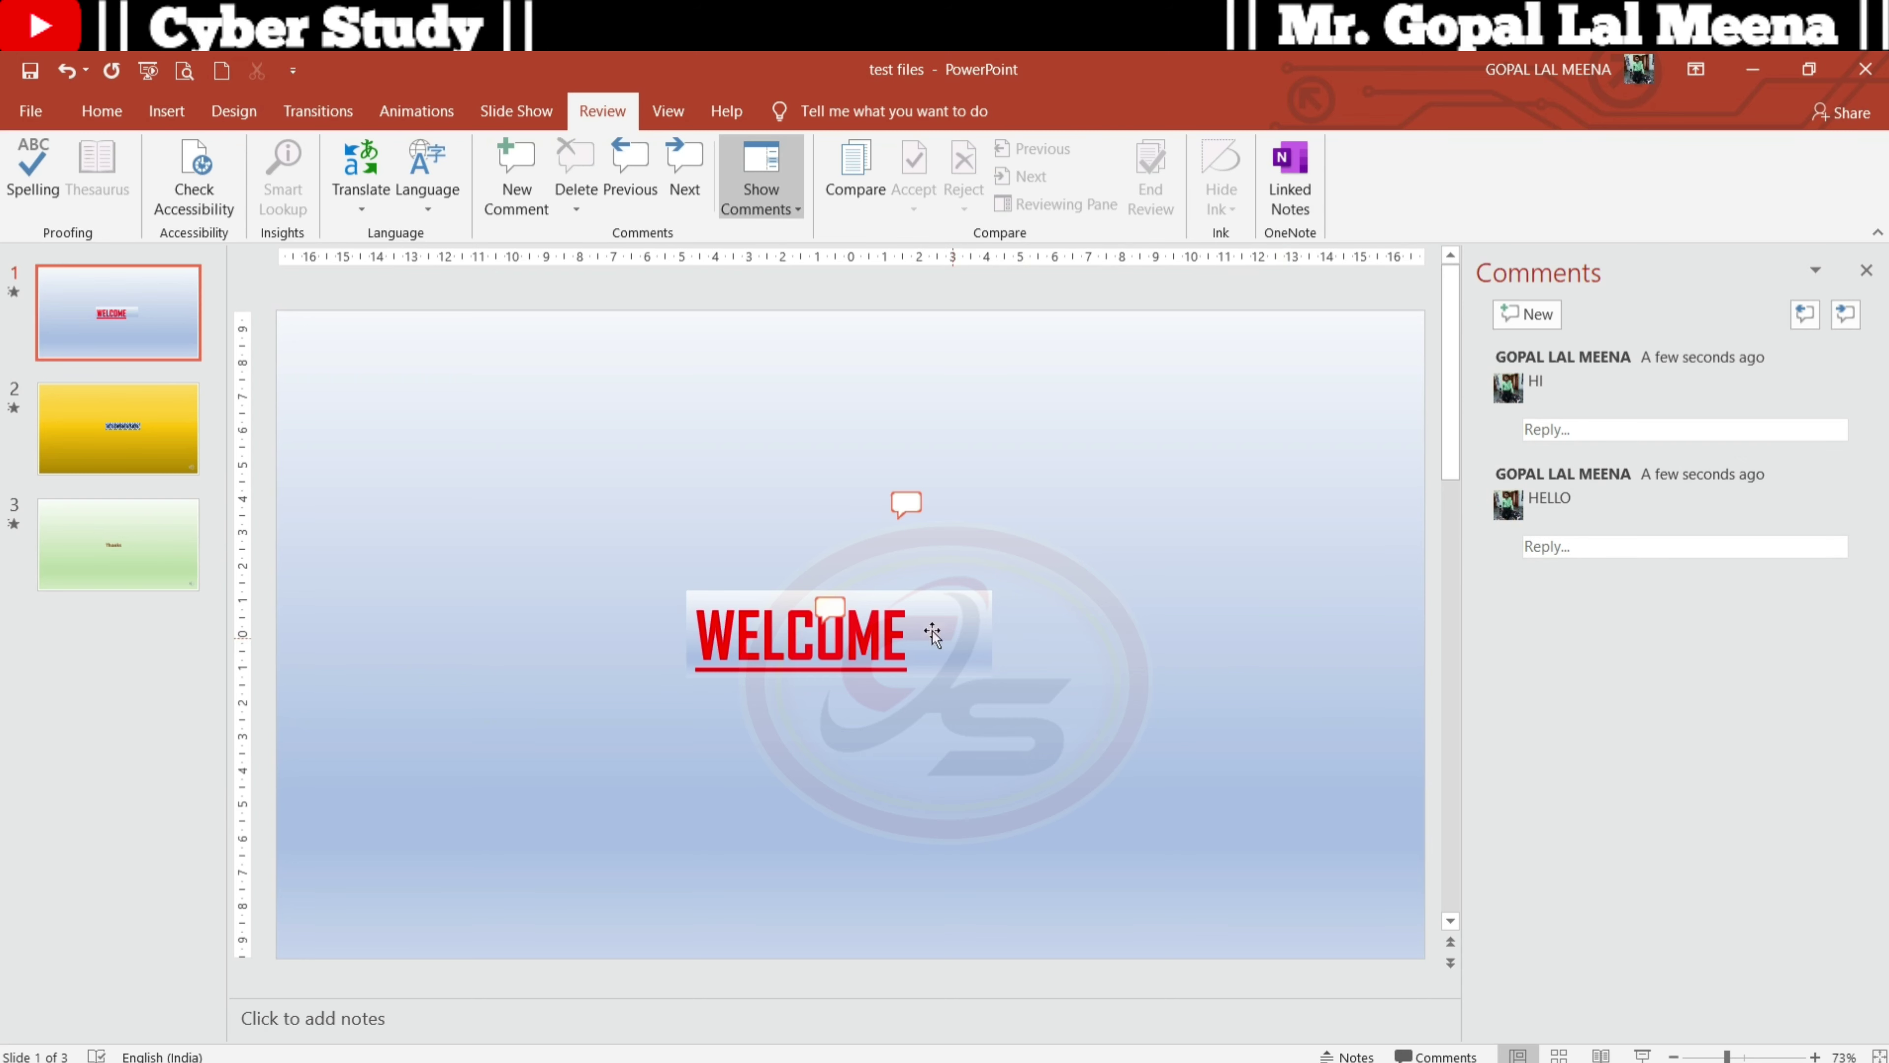
{"action": "left_click", "coordinate": [843, 608]}
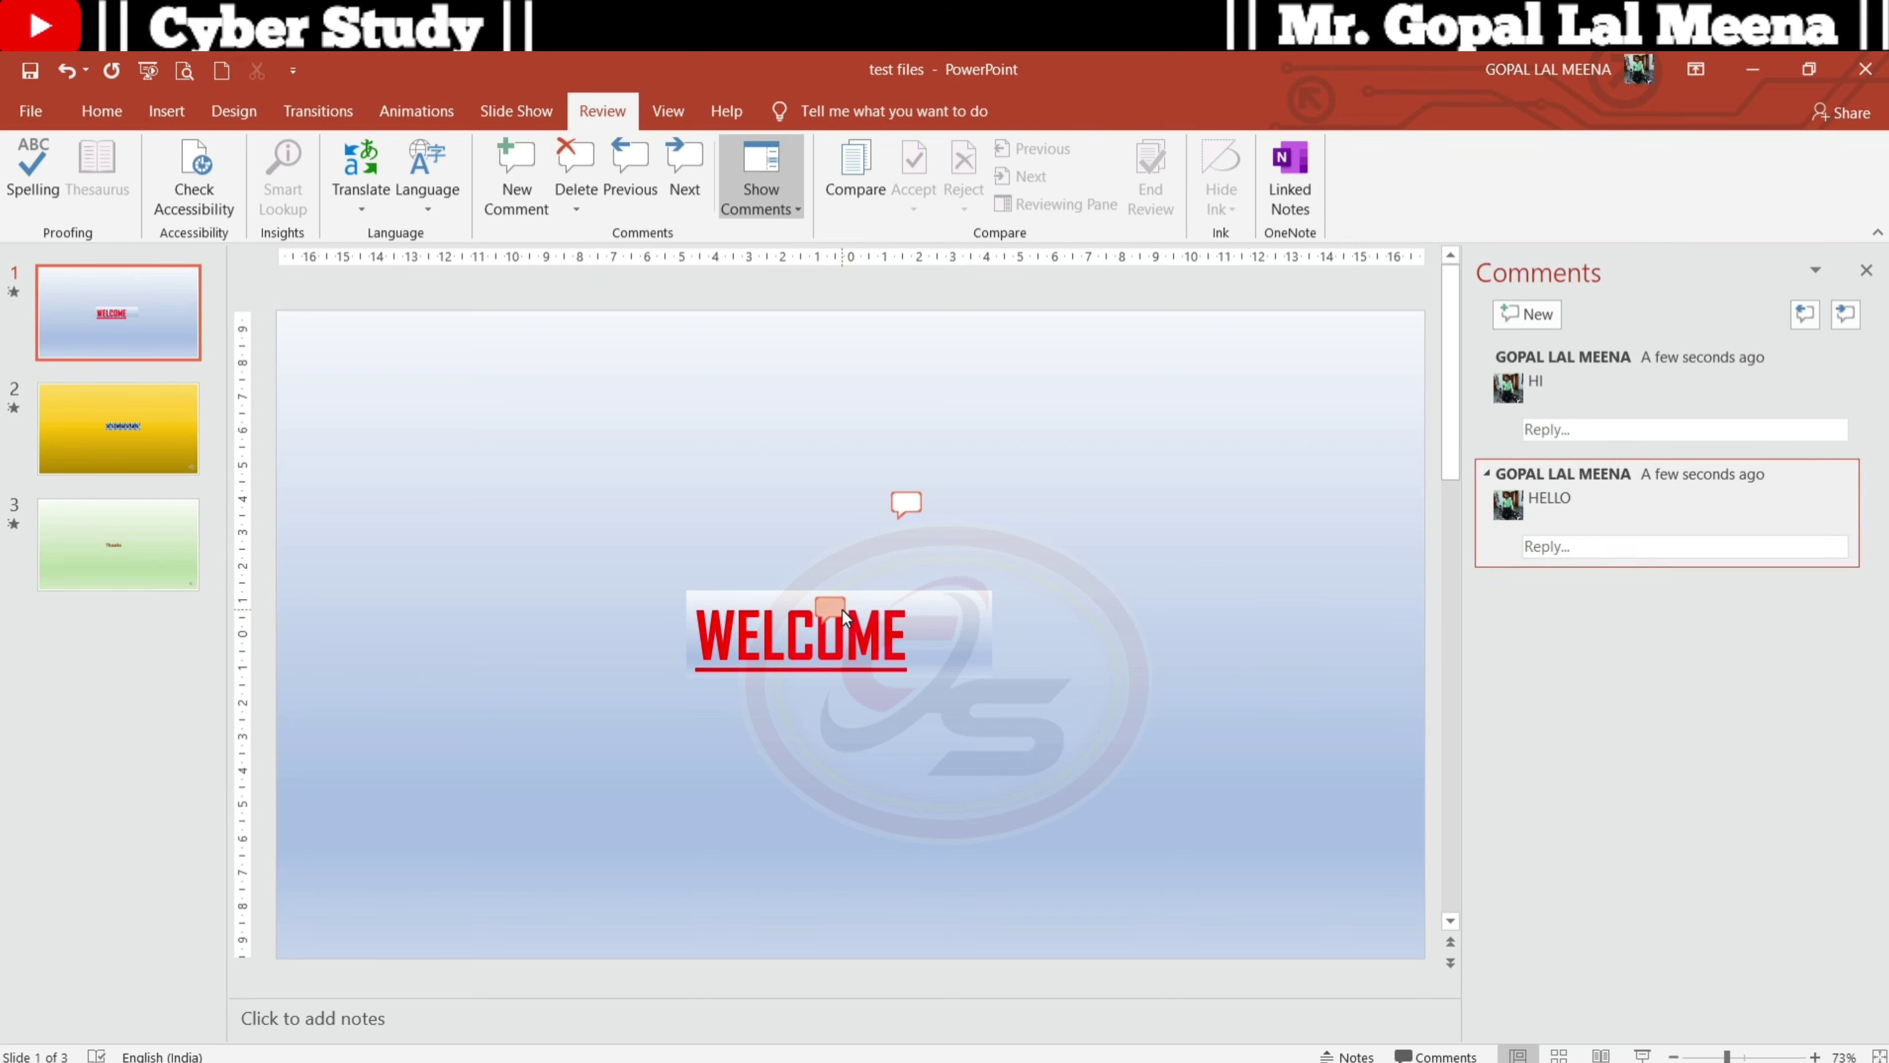
{"action": "mouse_move", "coordinate": [830, 607]}
{"action": "left_mouse_down"}
{"action": "mouse_move", "coordinate": [868, 676]}
{"action": "mouse_move", "coordinate": [610, 527]}
{"action": "left_mouse_up"}
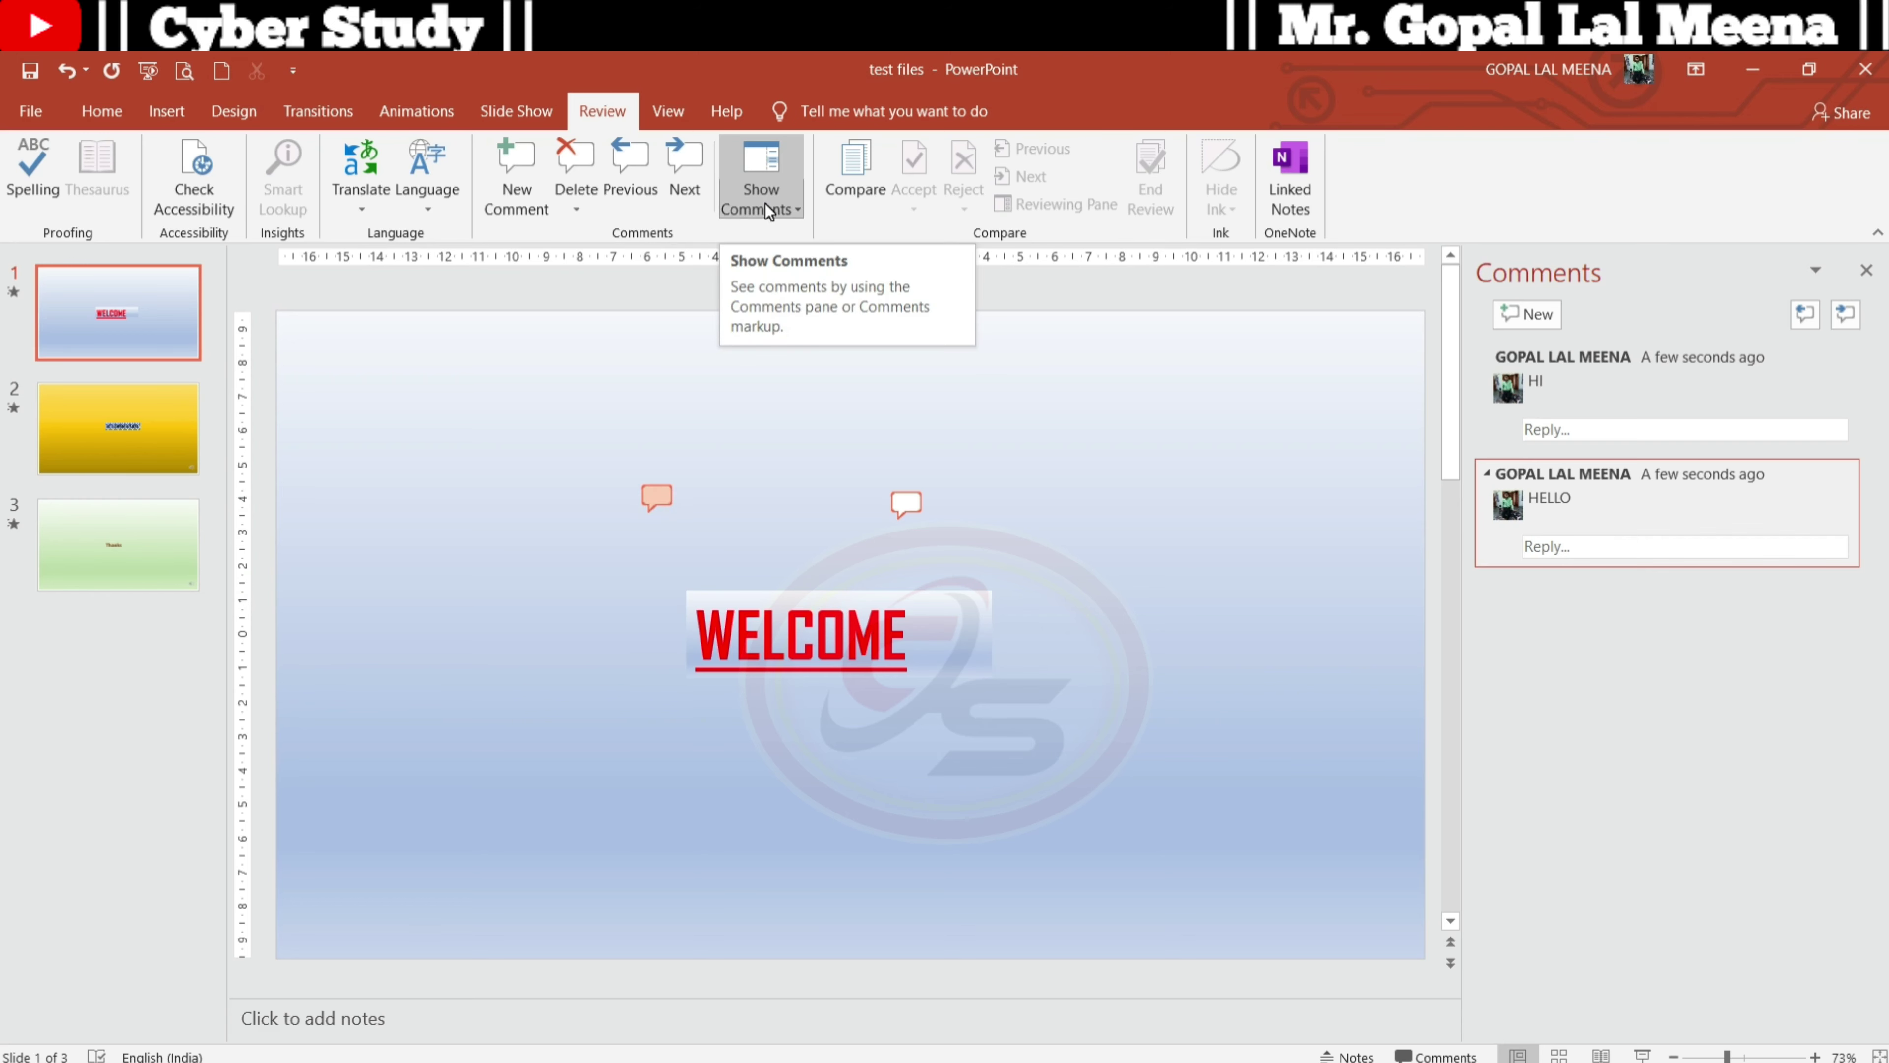
{"action": "left_click", "coordinate": [577, 160]}
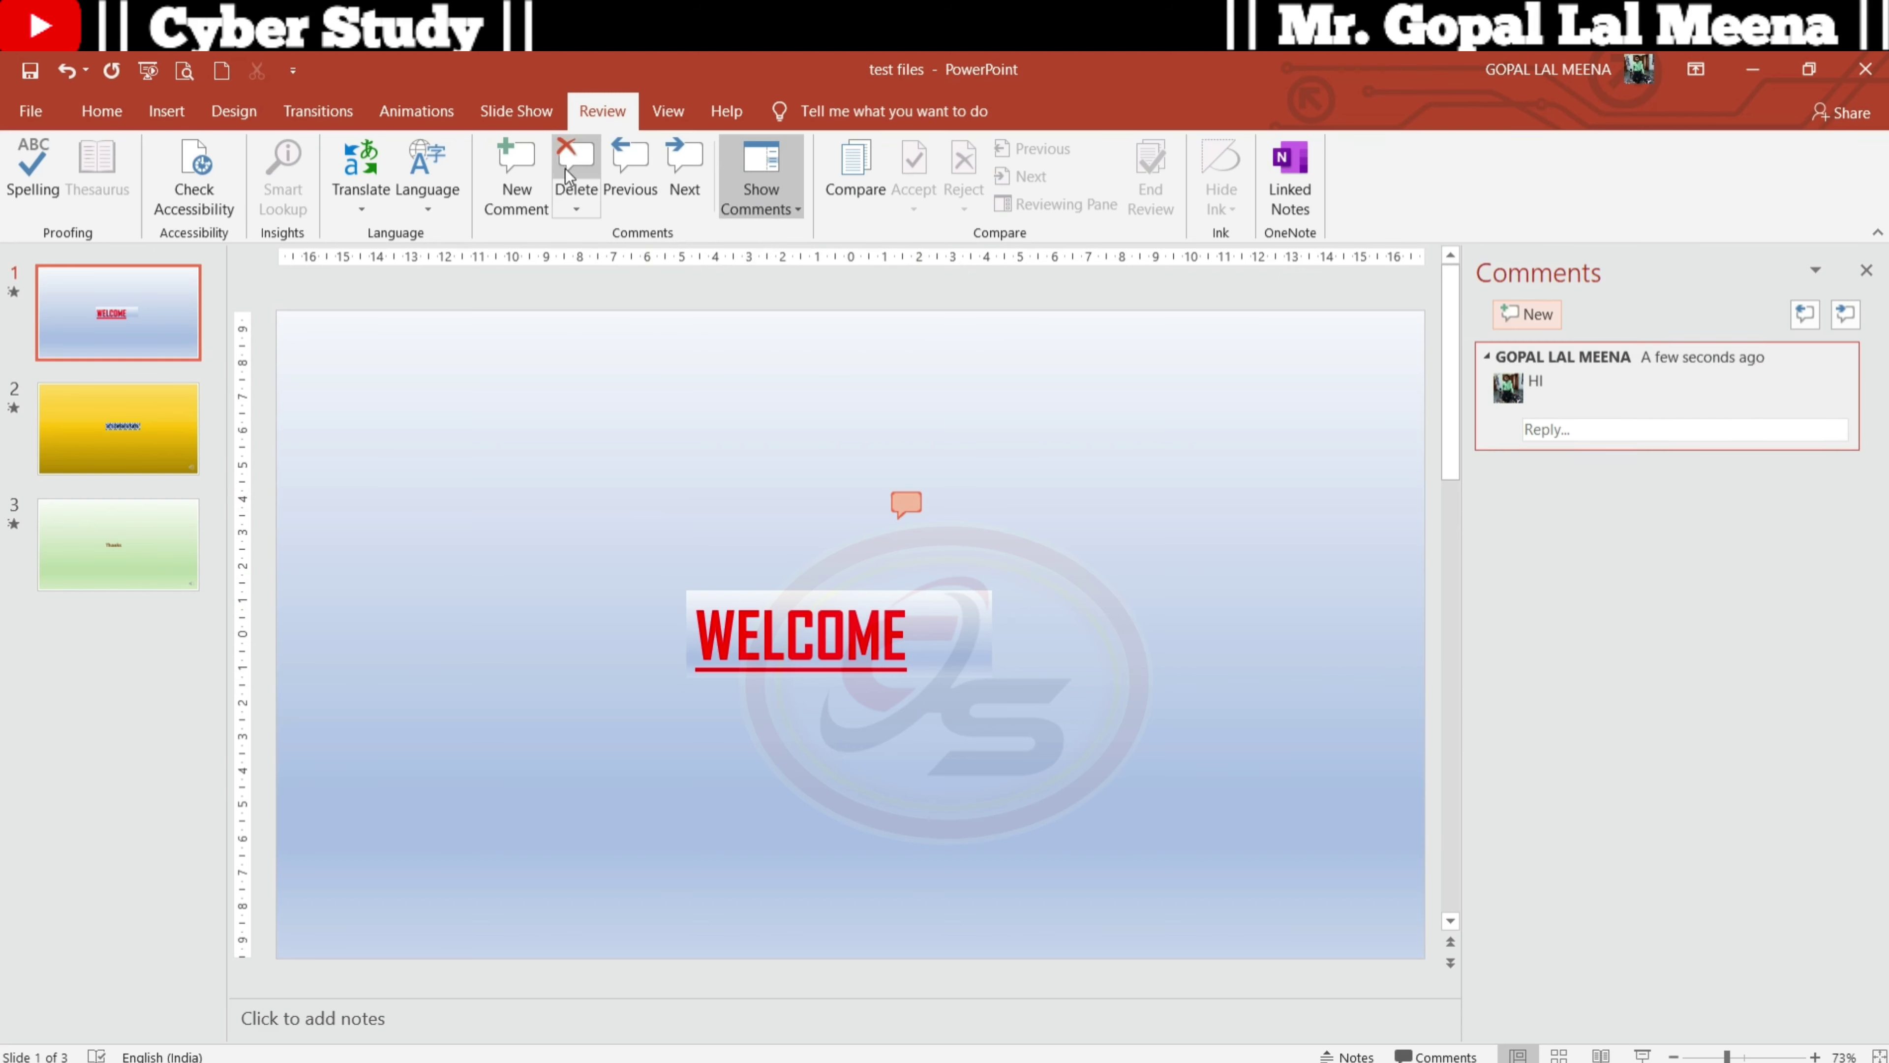
{"action": "left_click", "coordinate": [569, 166]}
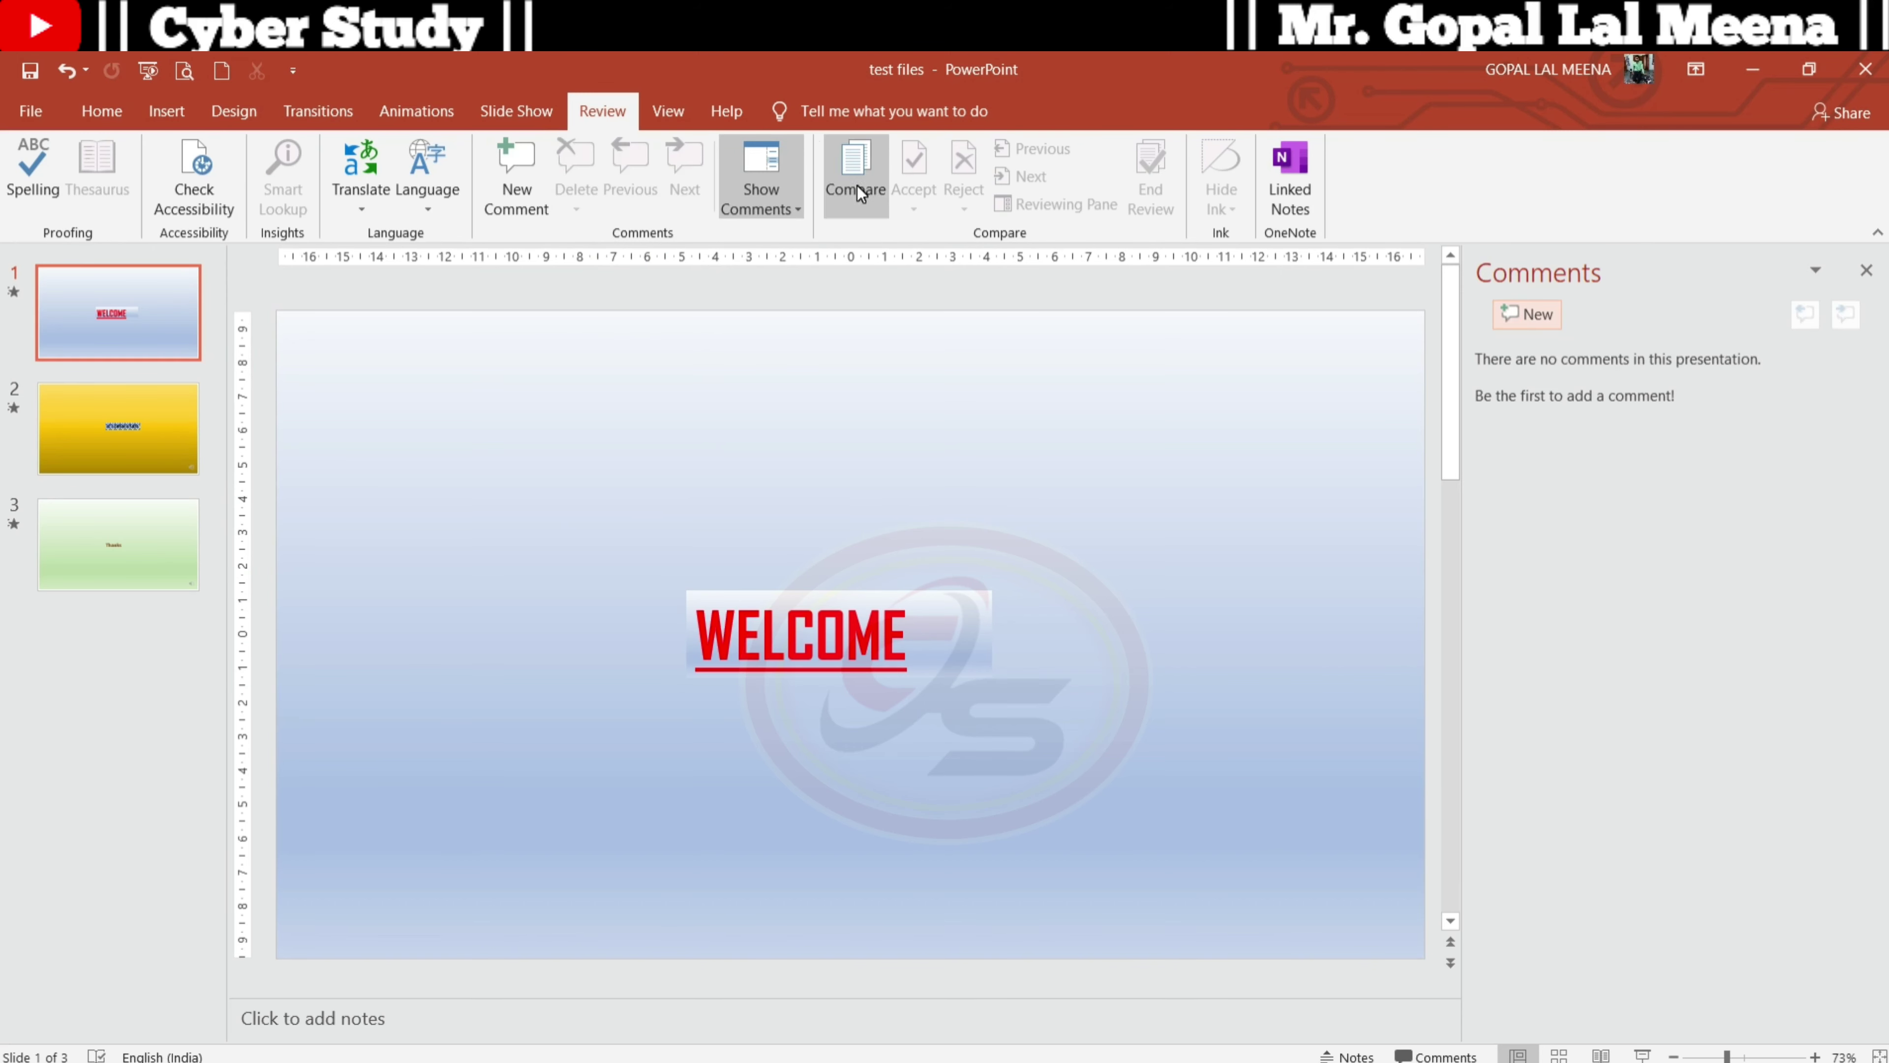
Compare and merge the Desktop 'test file' presentation into this deck
{"action": "left_click", "coordinate": [863, 171]}
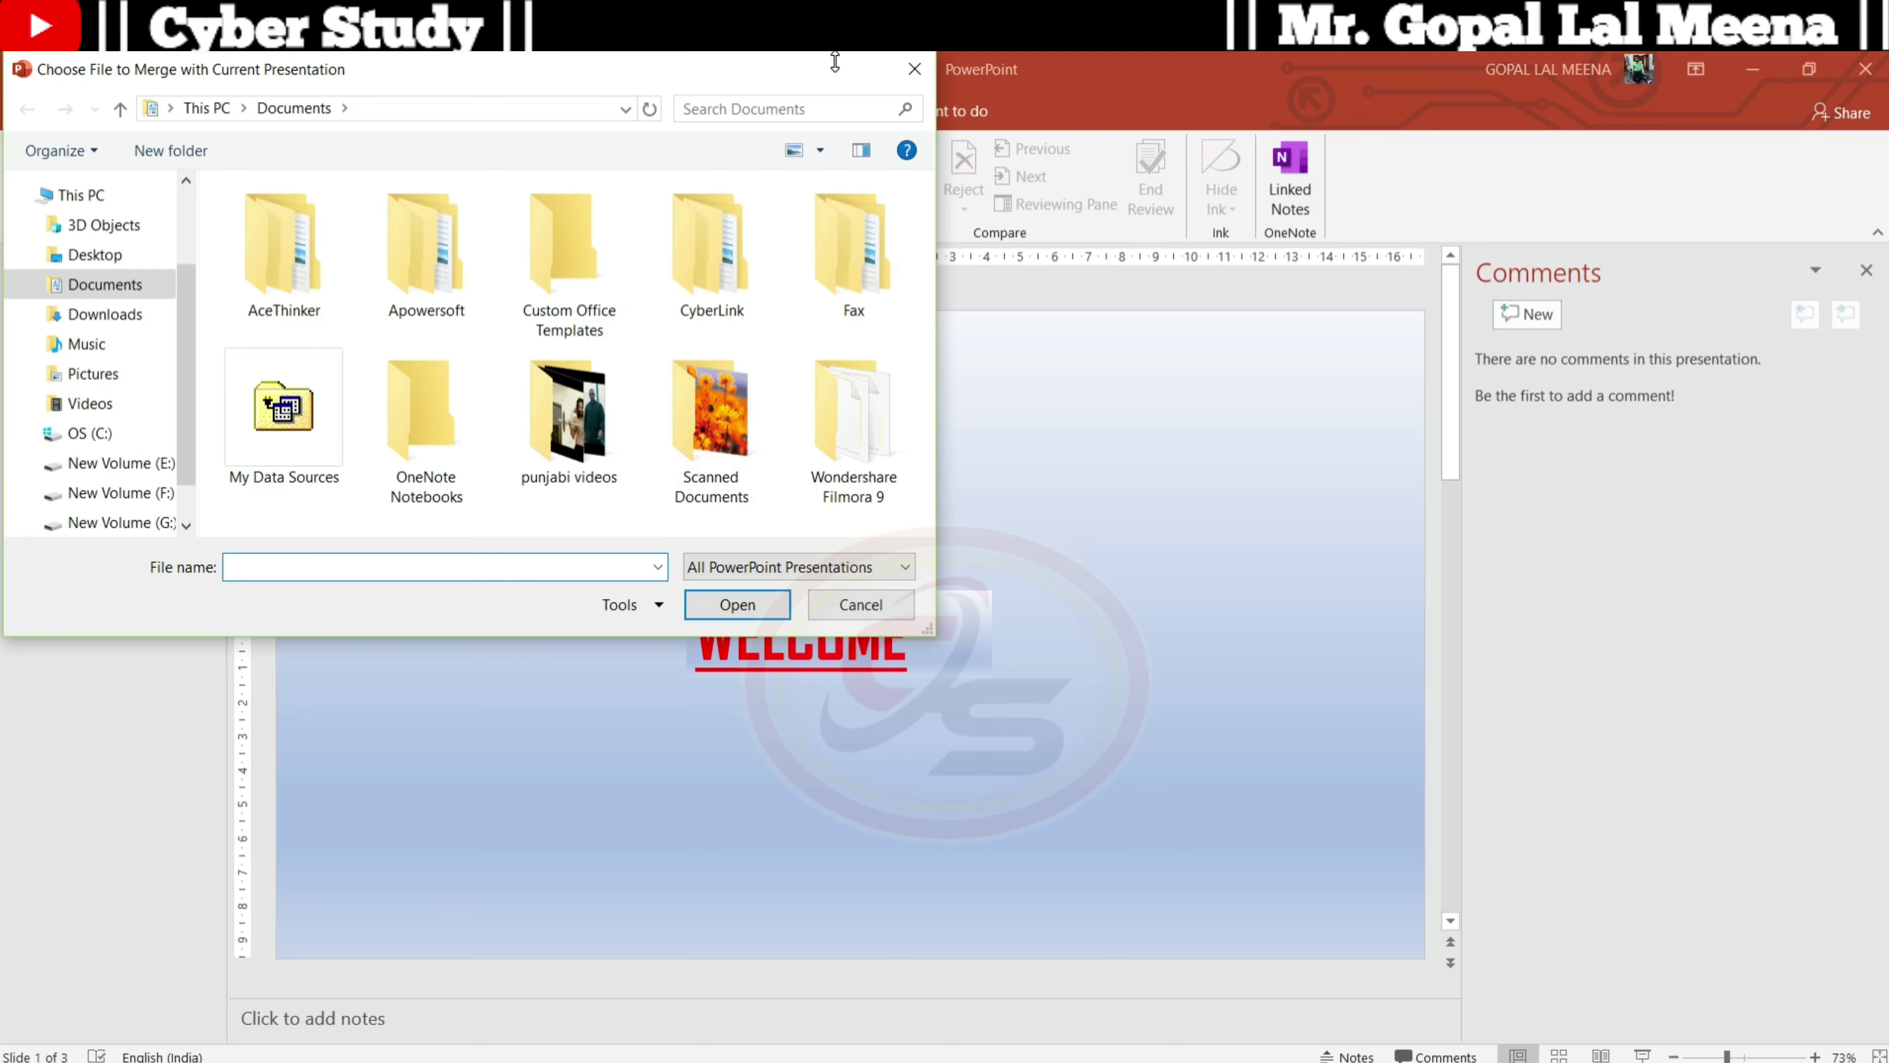
{"action": "left_click", "coordinate": [132, 260]}
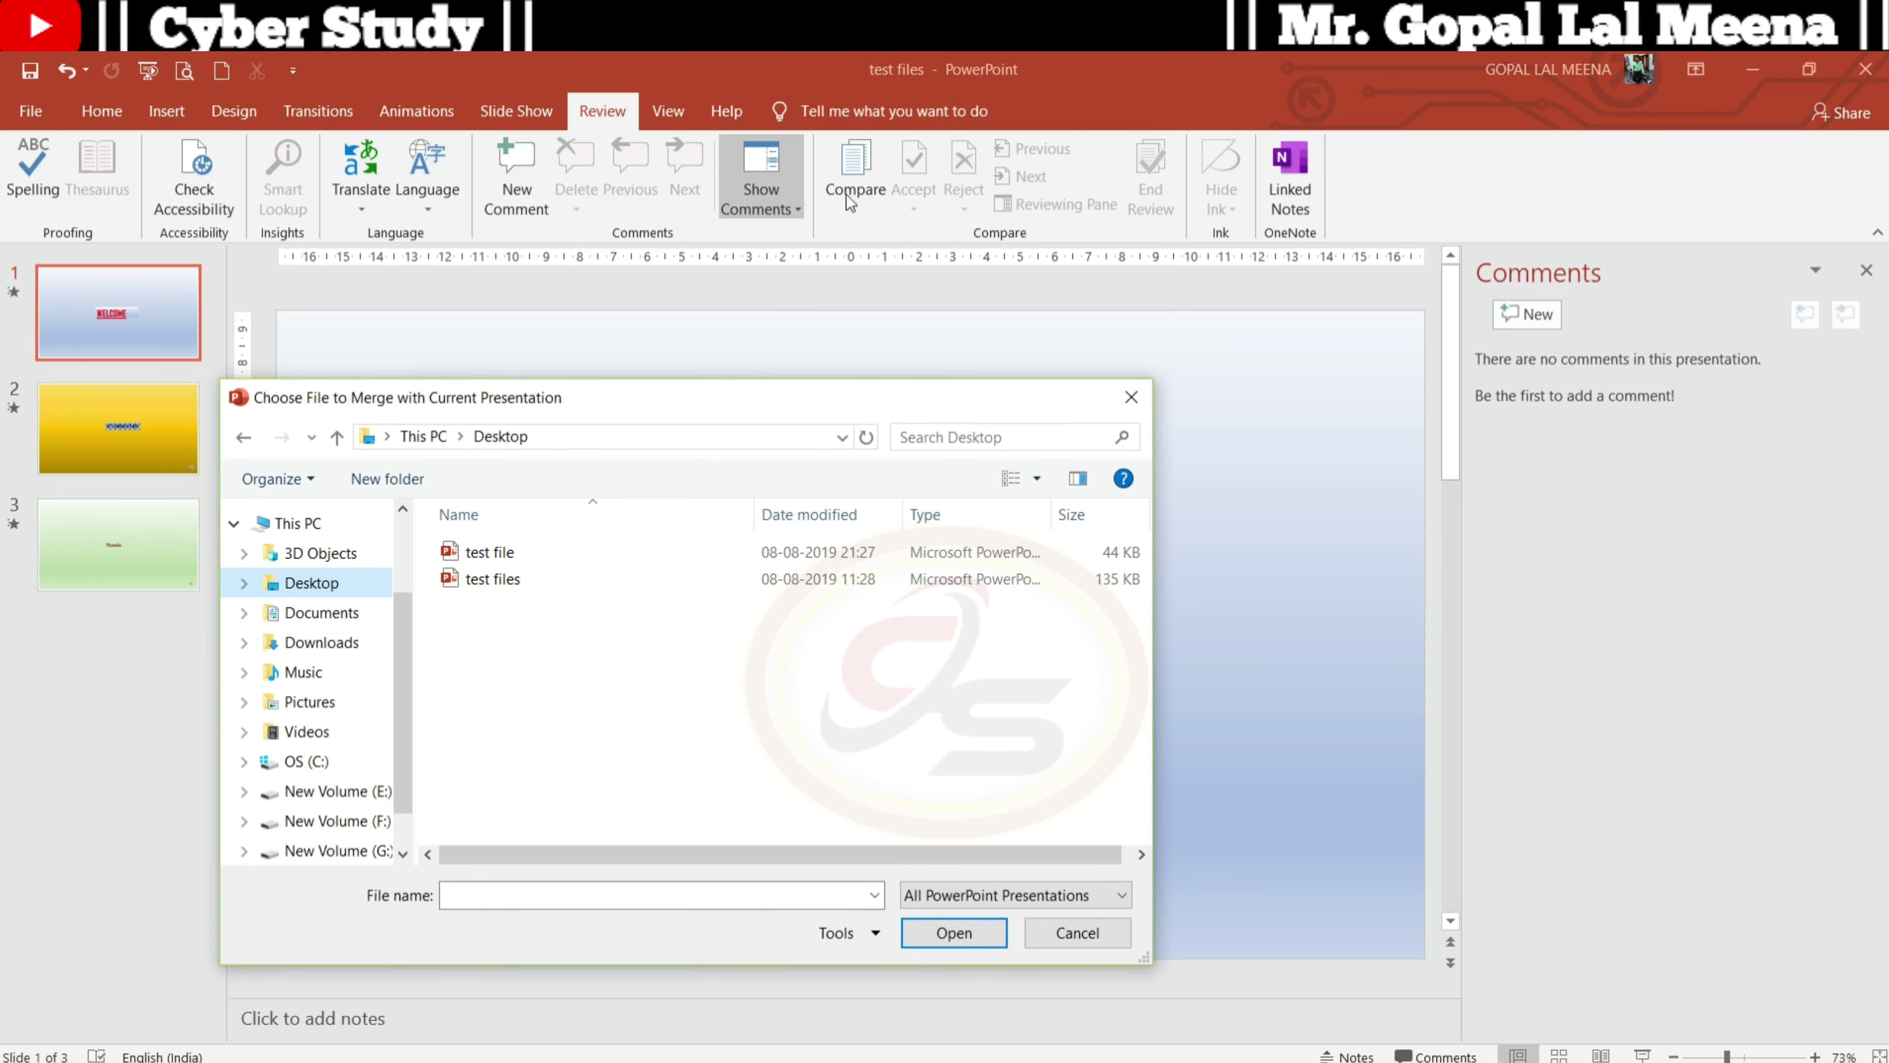
{"action": "left_click", "coordinate": [568, 562]}
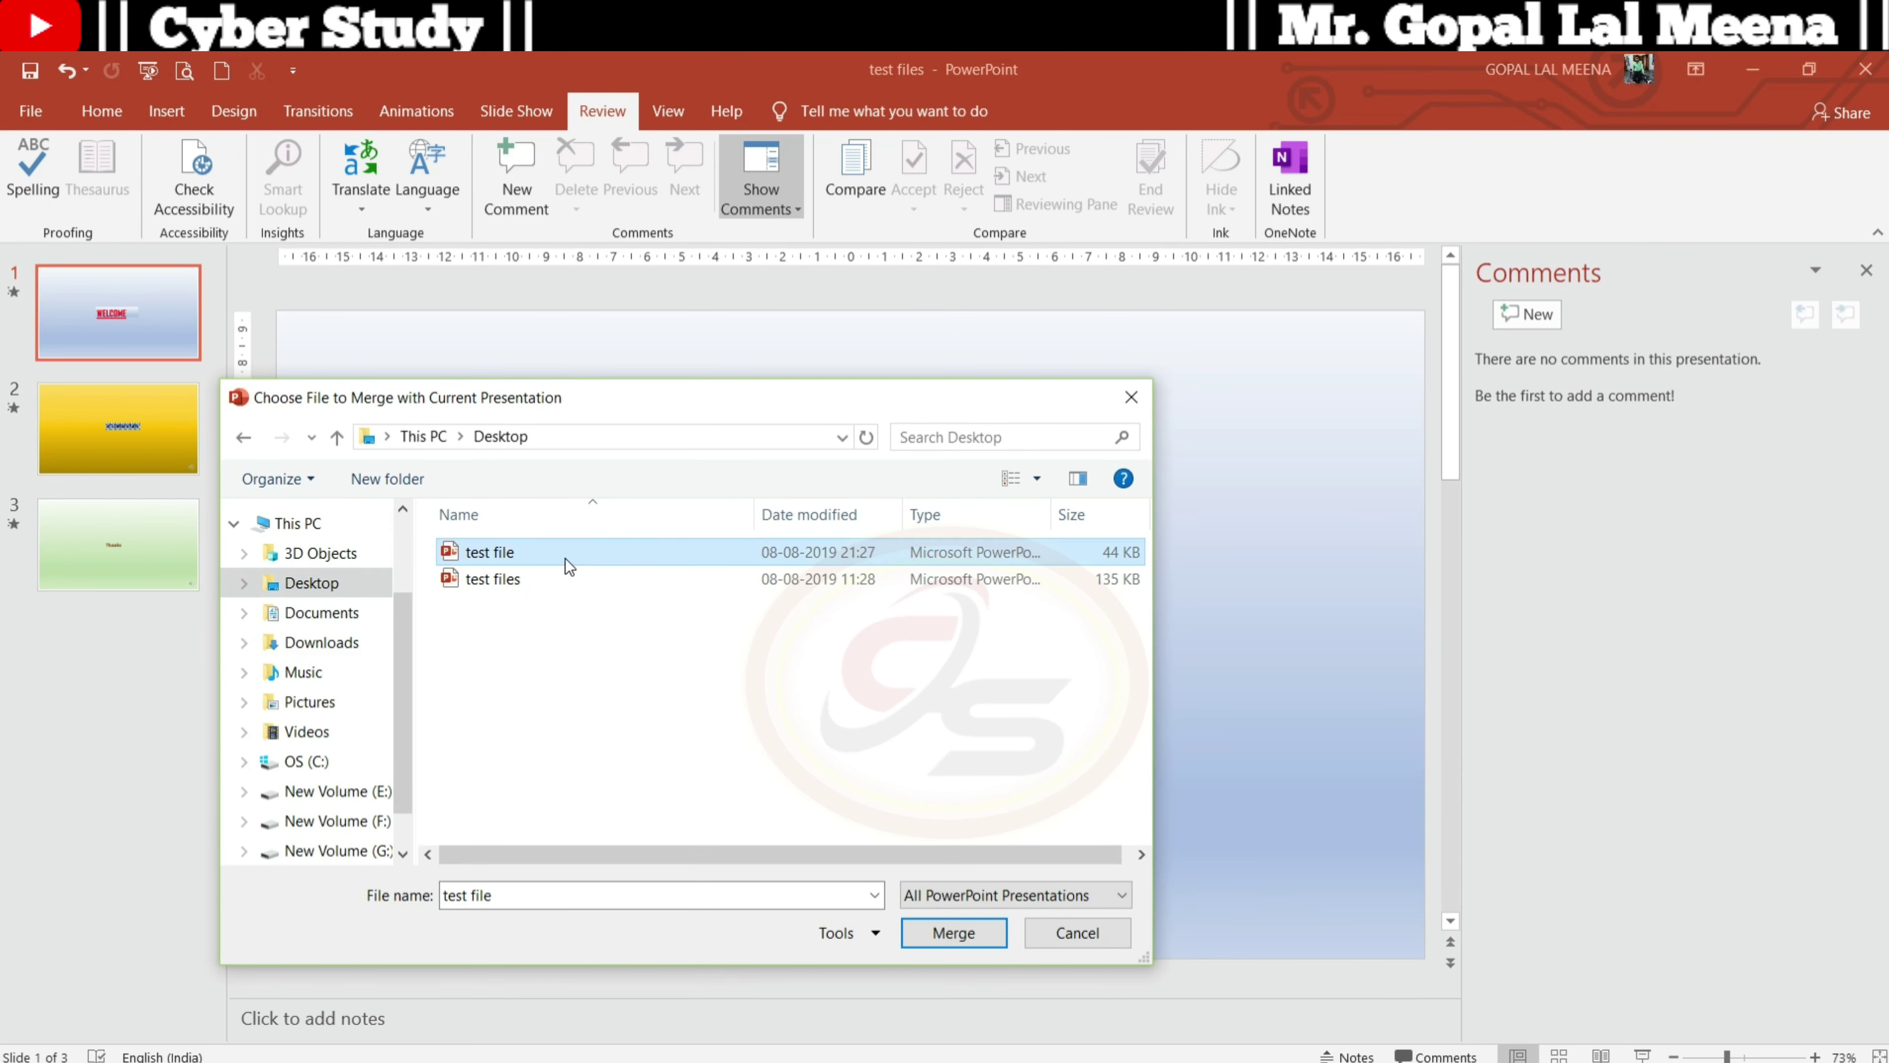
{"action": "left_click", "coordinate": [925, 937]}
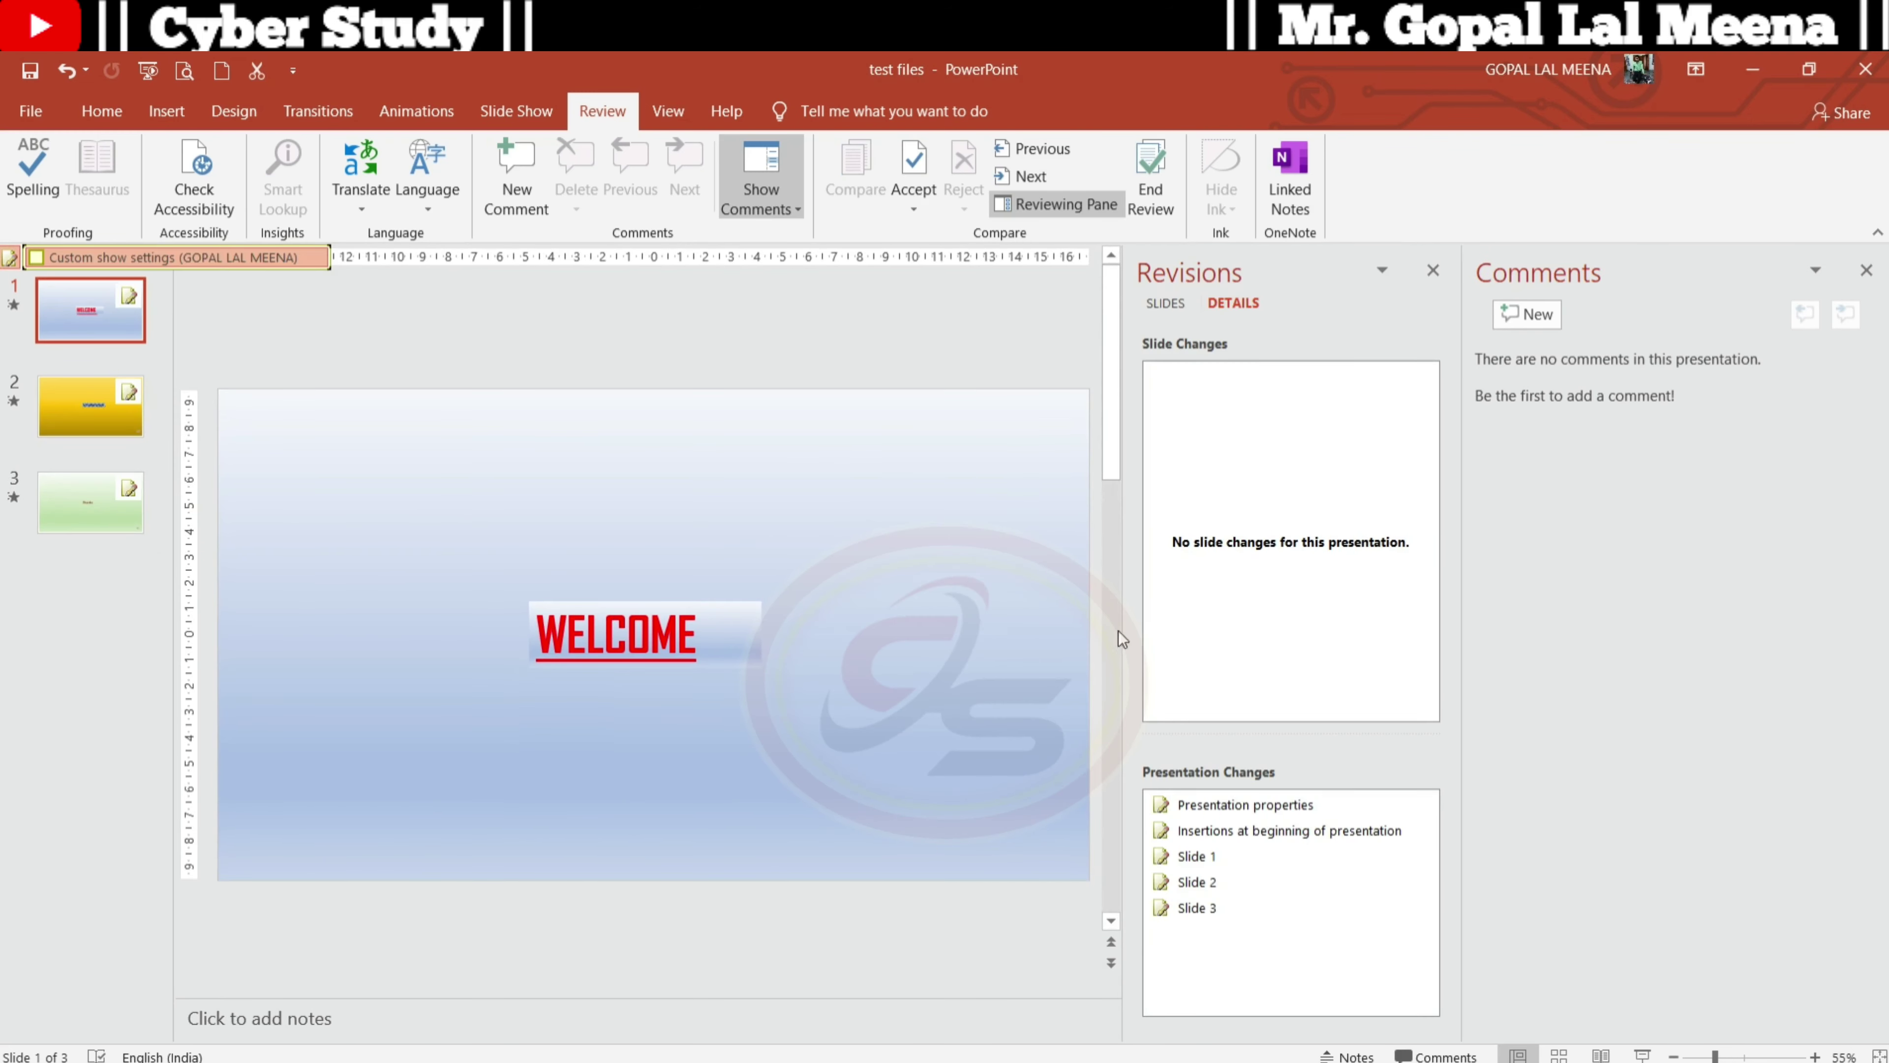
Accept then undo the slide 1 deletion, and inspect the inserted ICT OPEN STUDY slide
{"action": "left_click", "coordinate": [1180, 855]}
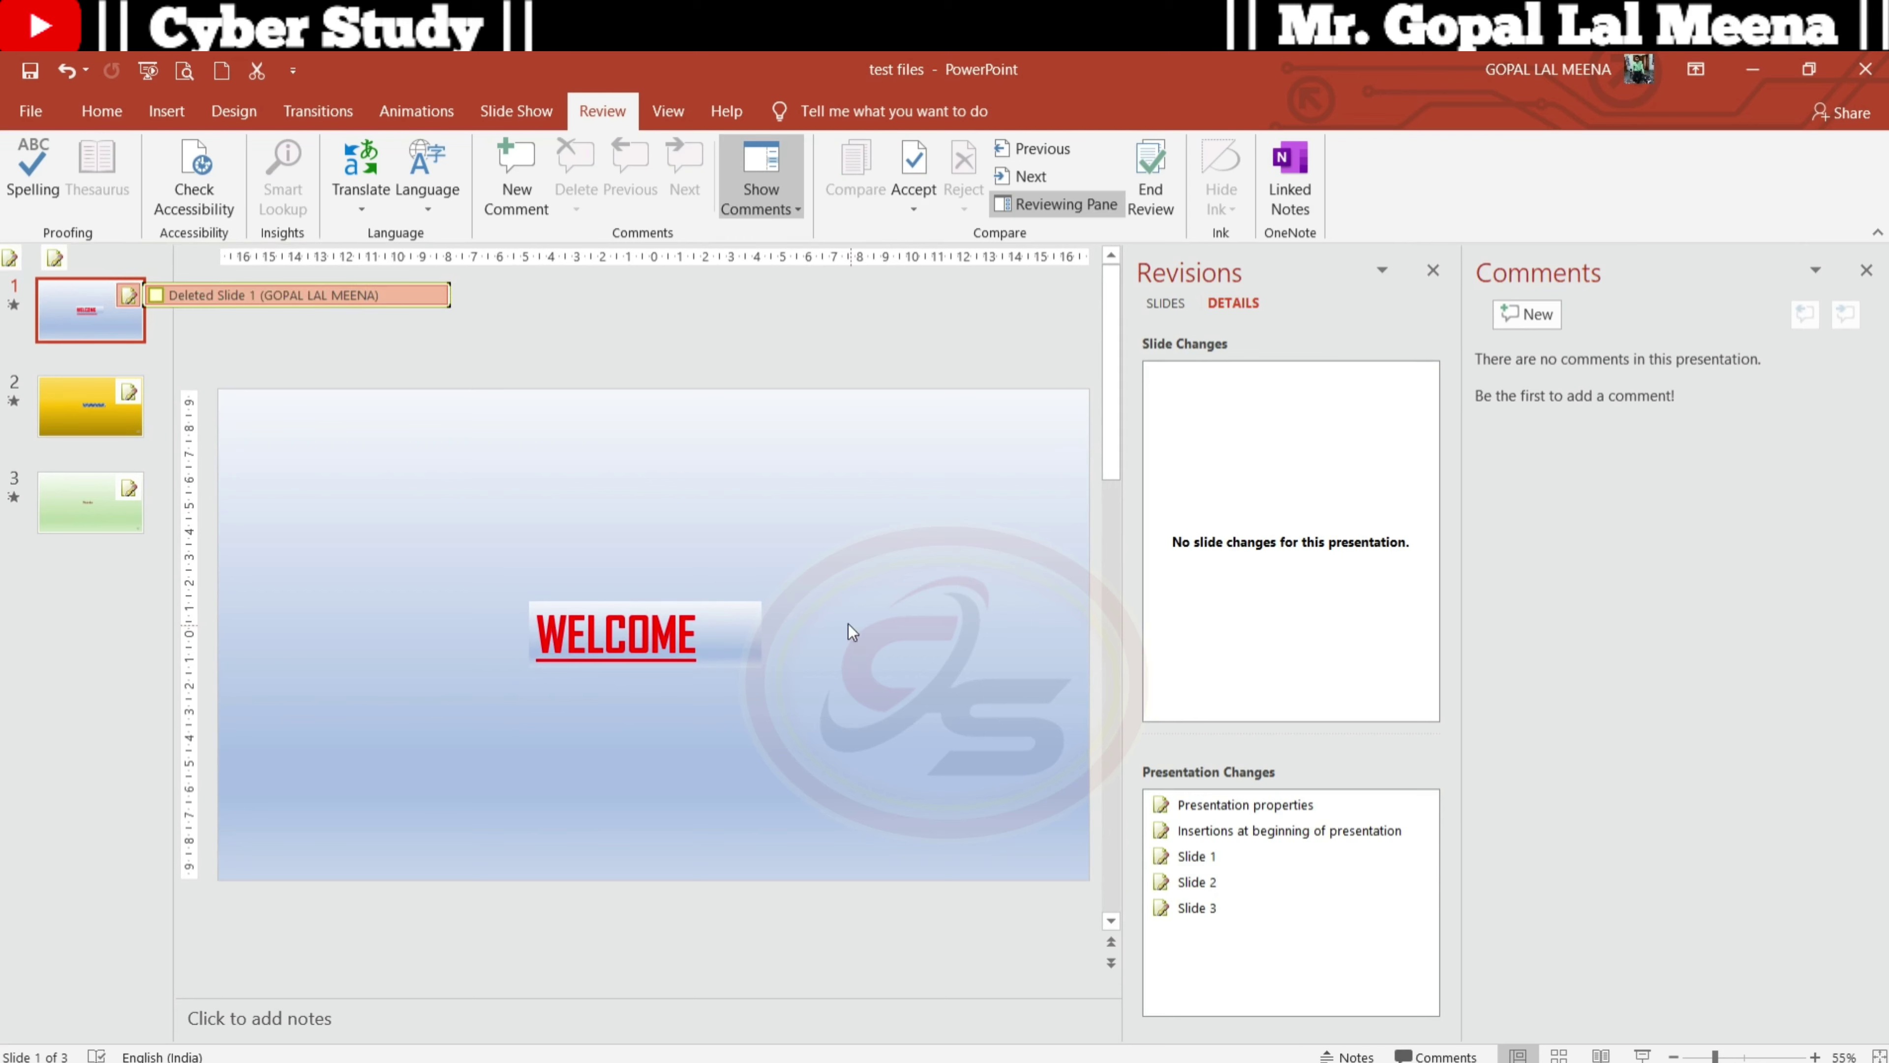
{"action": "left_click", "coordinate": [156, 295]}
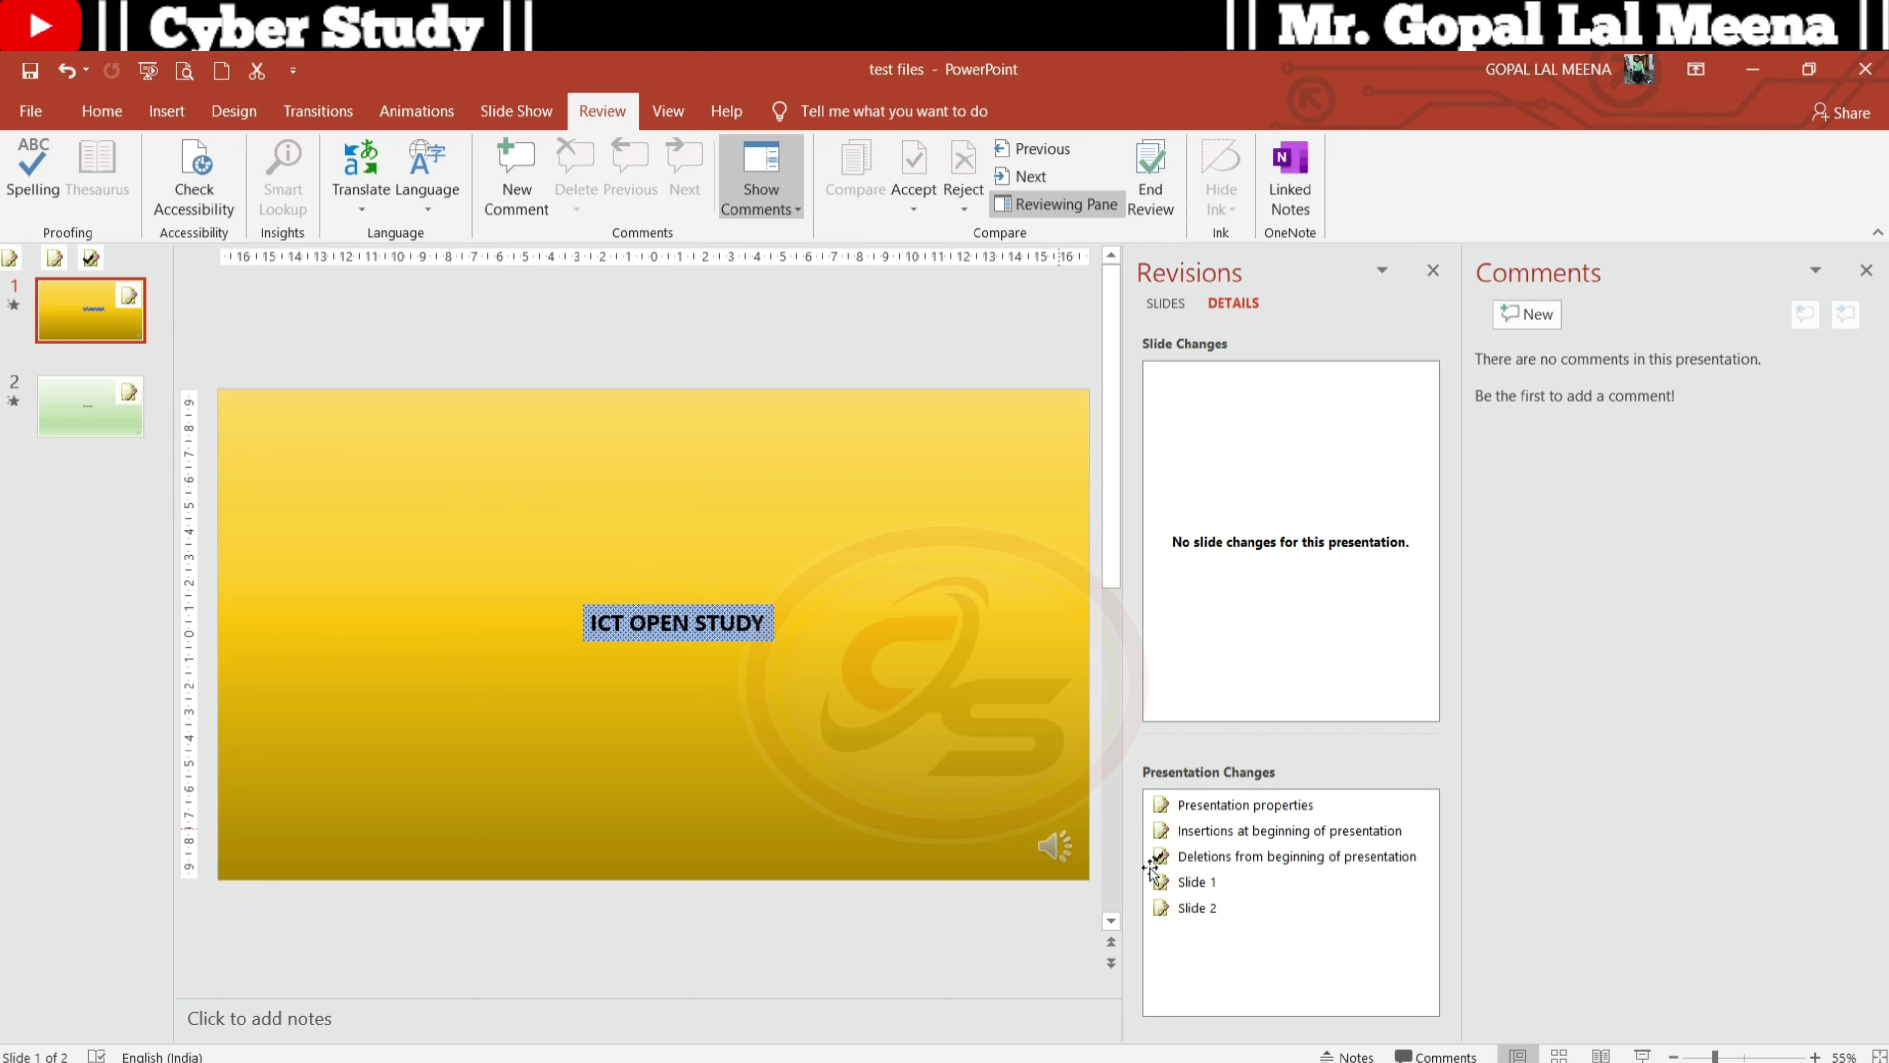
{"action": "left_click", "coordinate": [91, 257]}
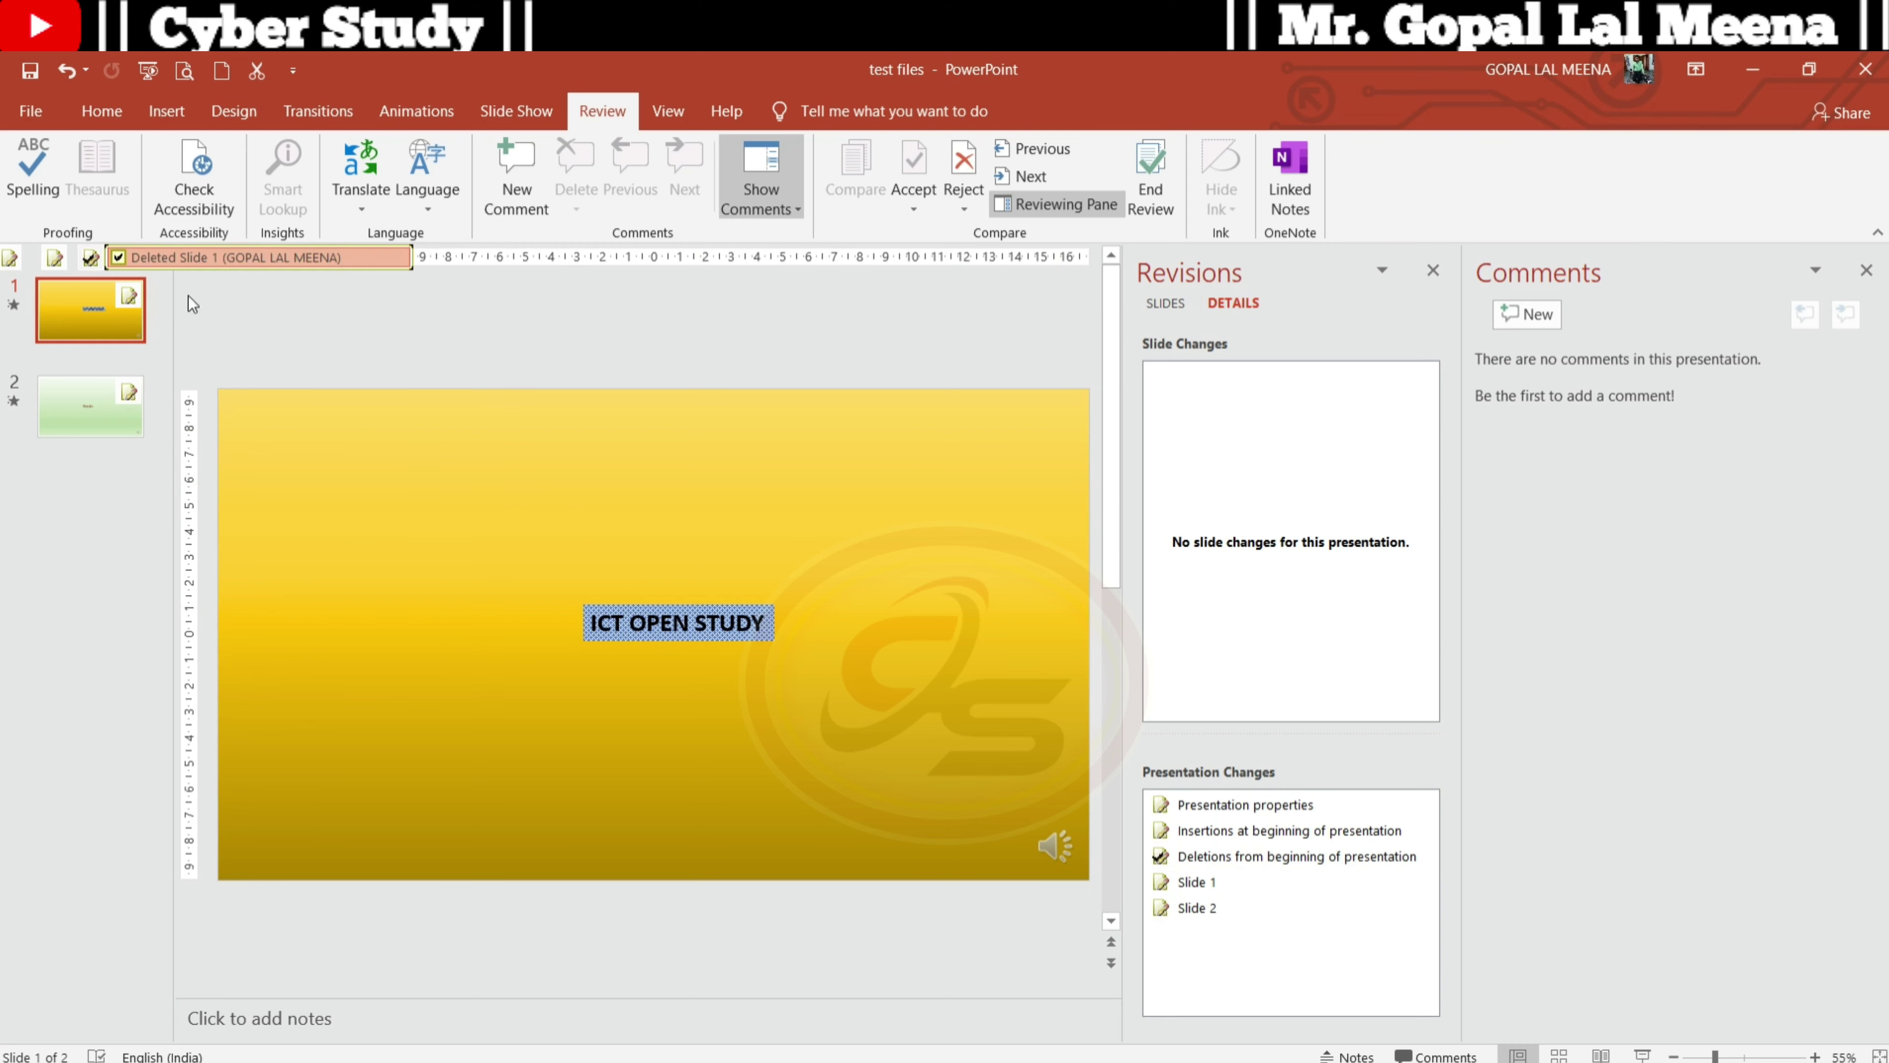
{"action": "left_click", "coordinate": [72, 75]}
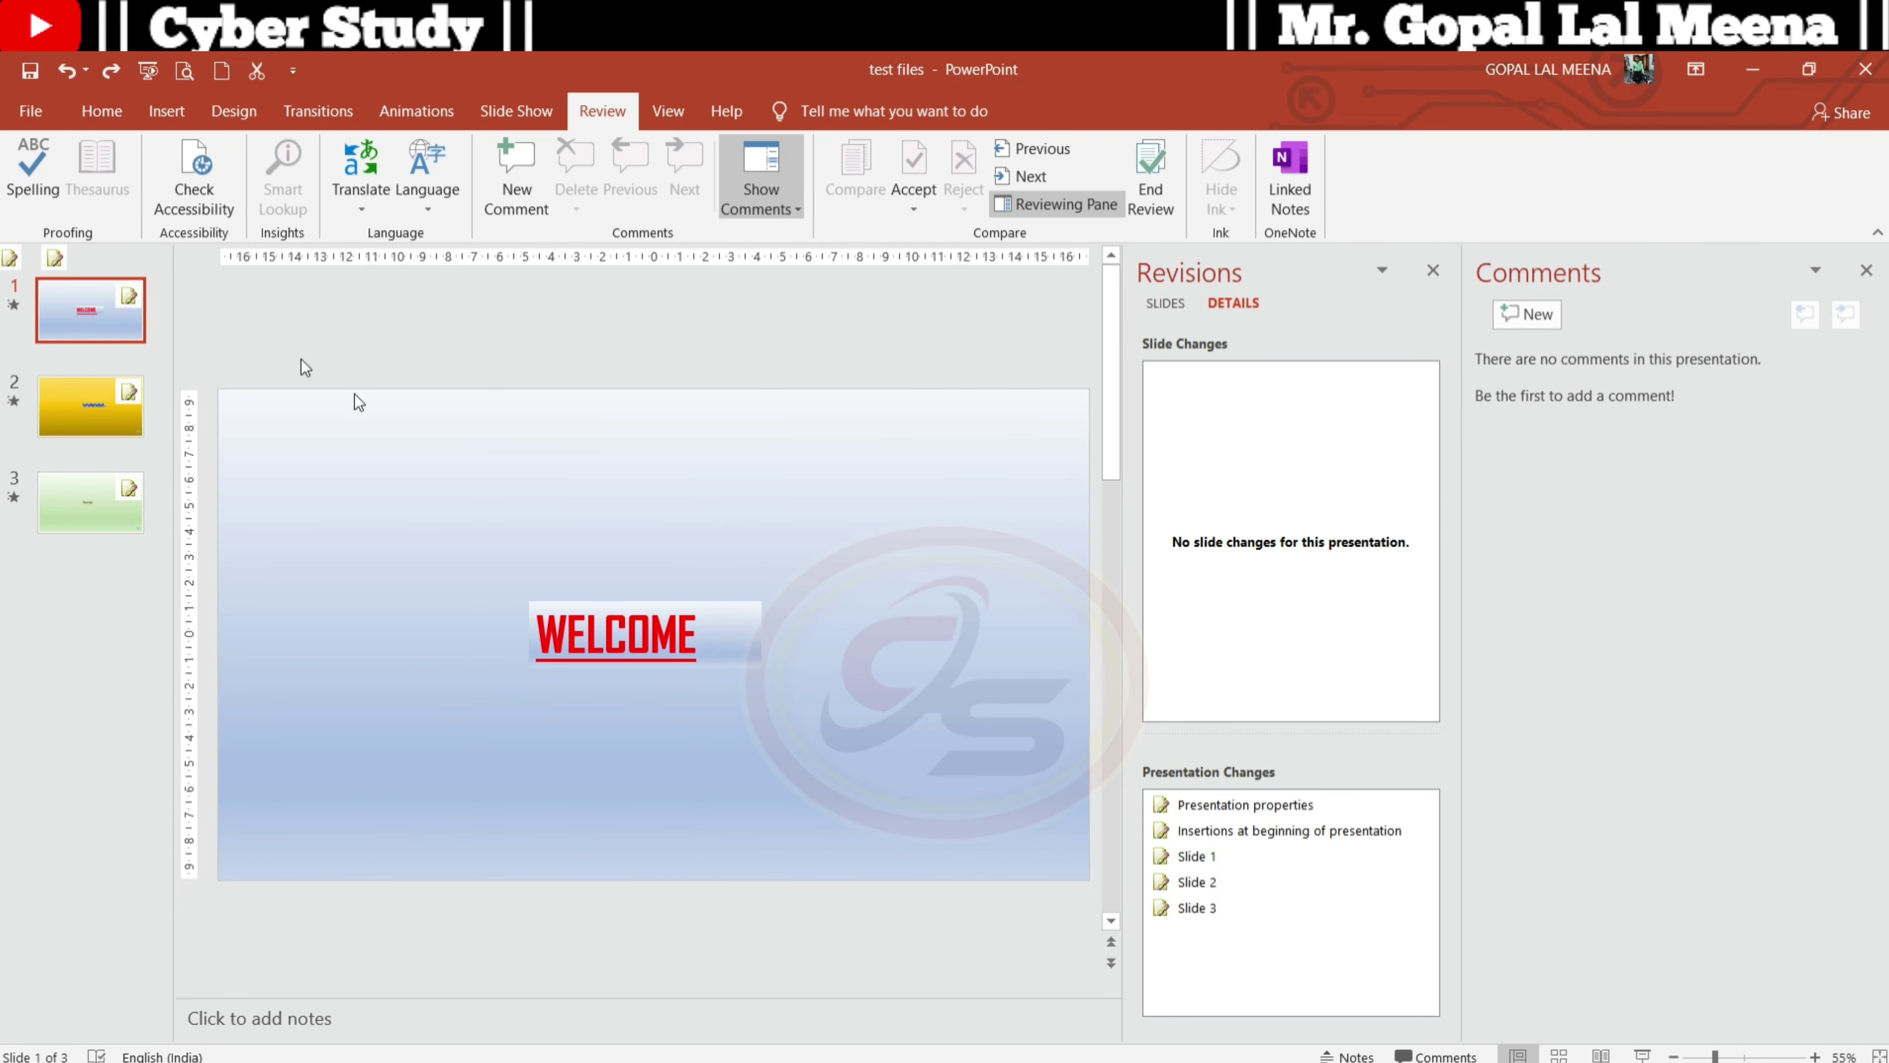
{"action": "left_click", "coordinate": [1192, 830]}
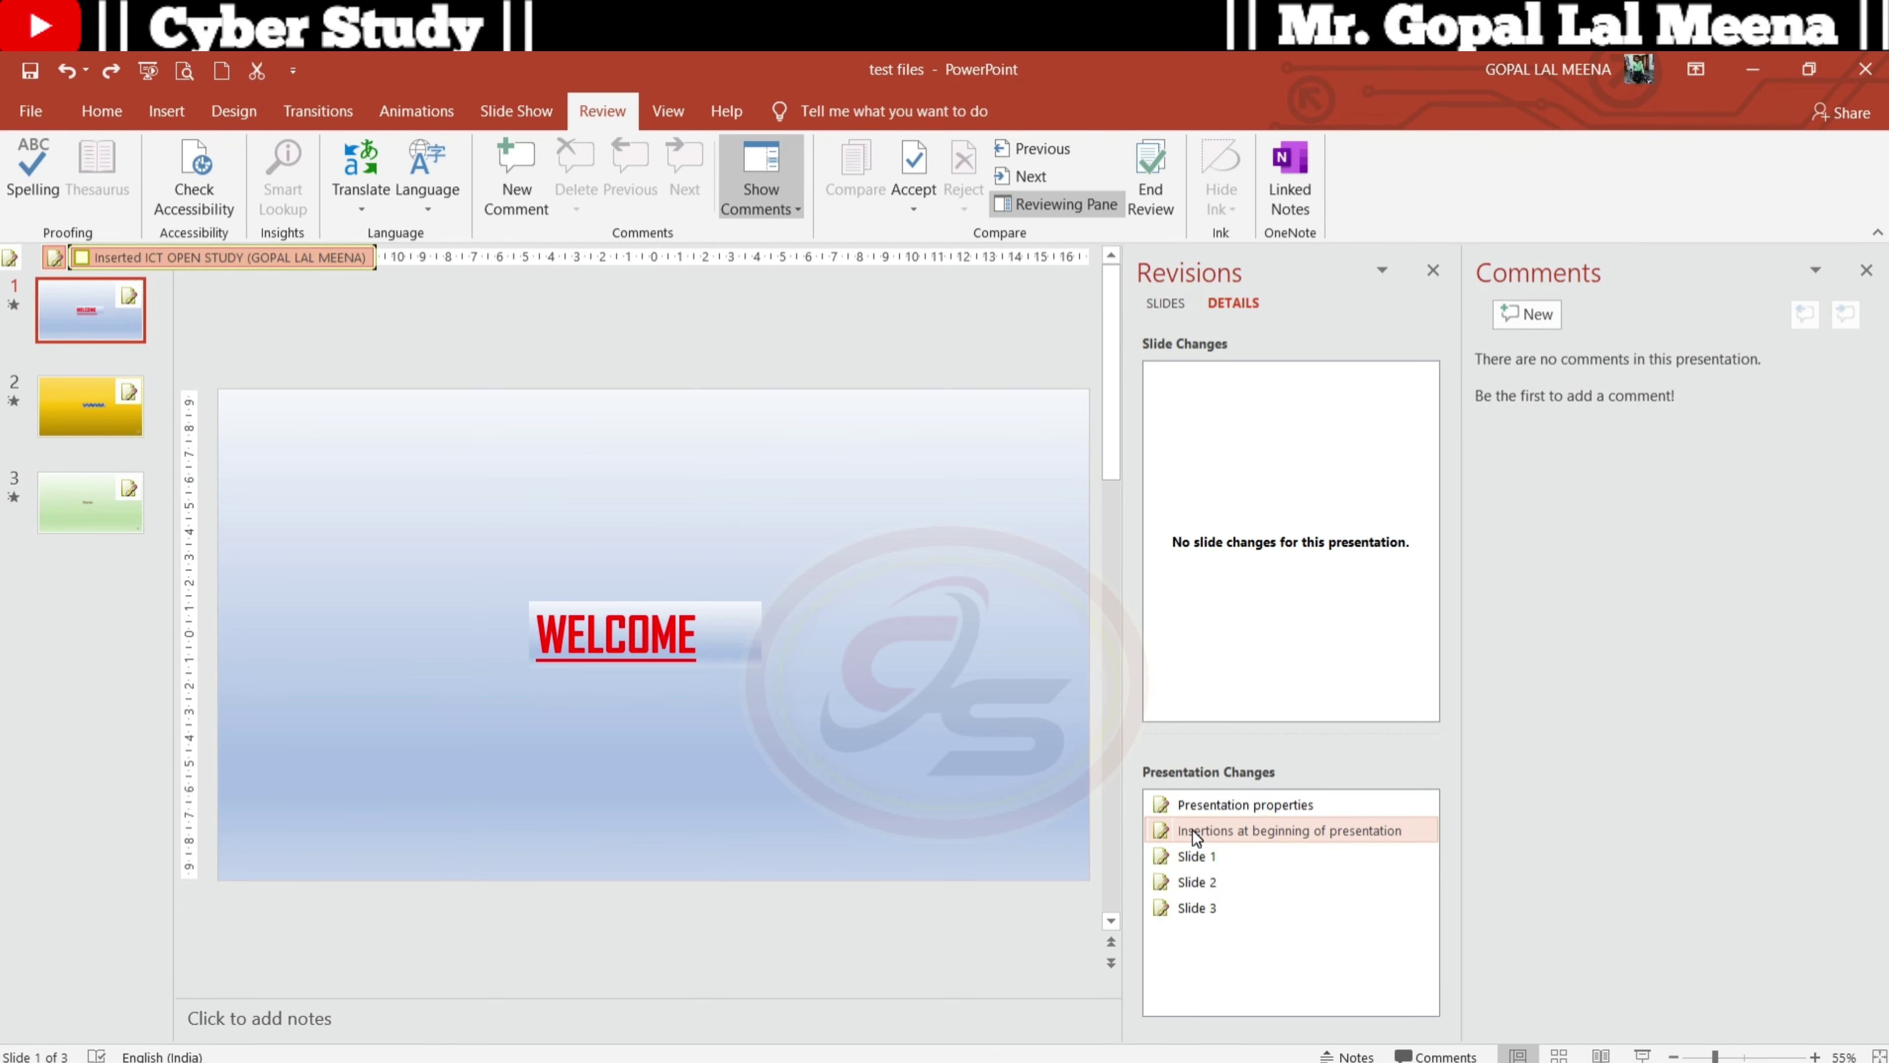
{"action": "left_click", "coordinate": [1245, 612]}
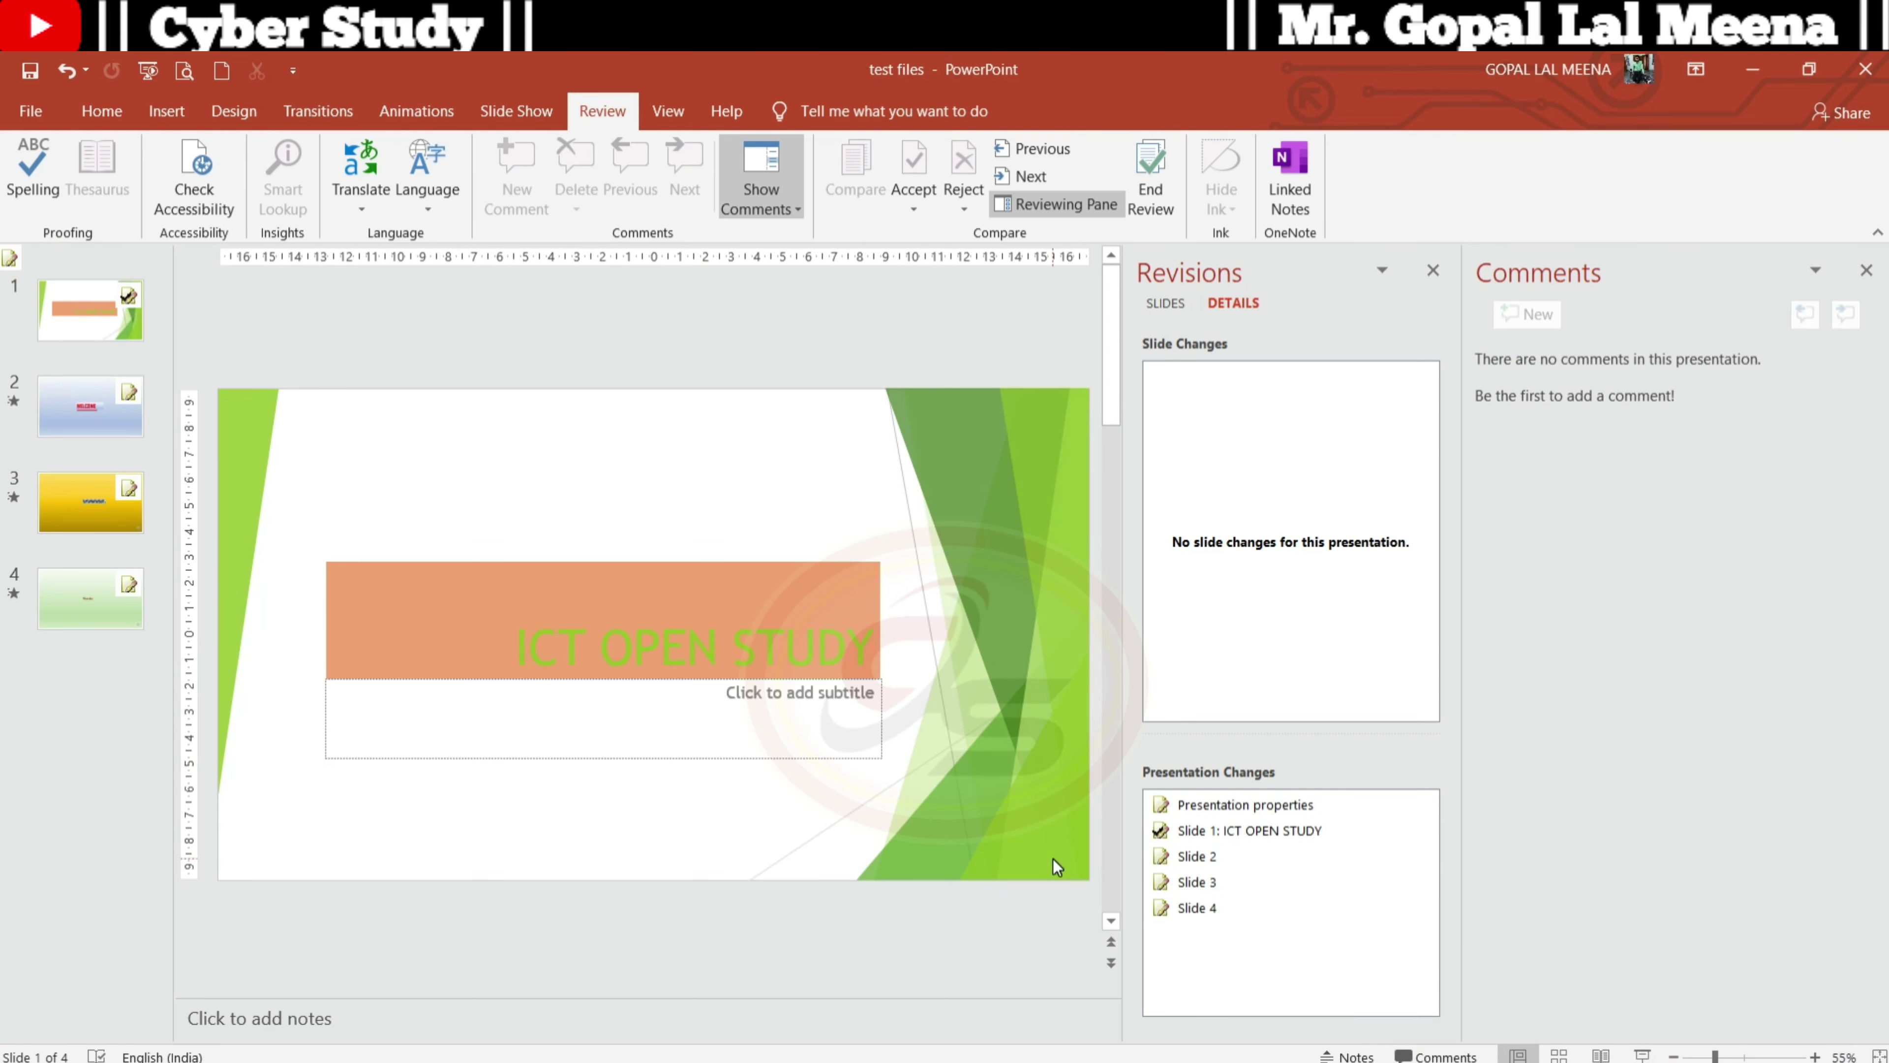
Reject the inserted ICT OPEN STUDY slide from its change marker
{"action": "left_click", "coordinate": [1172, 837]}
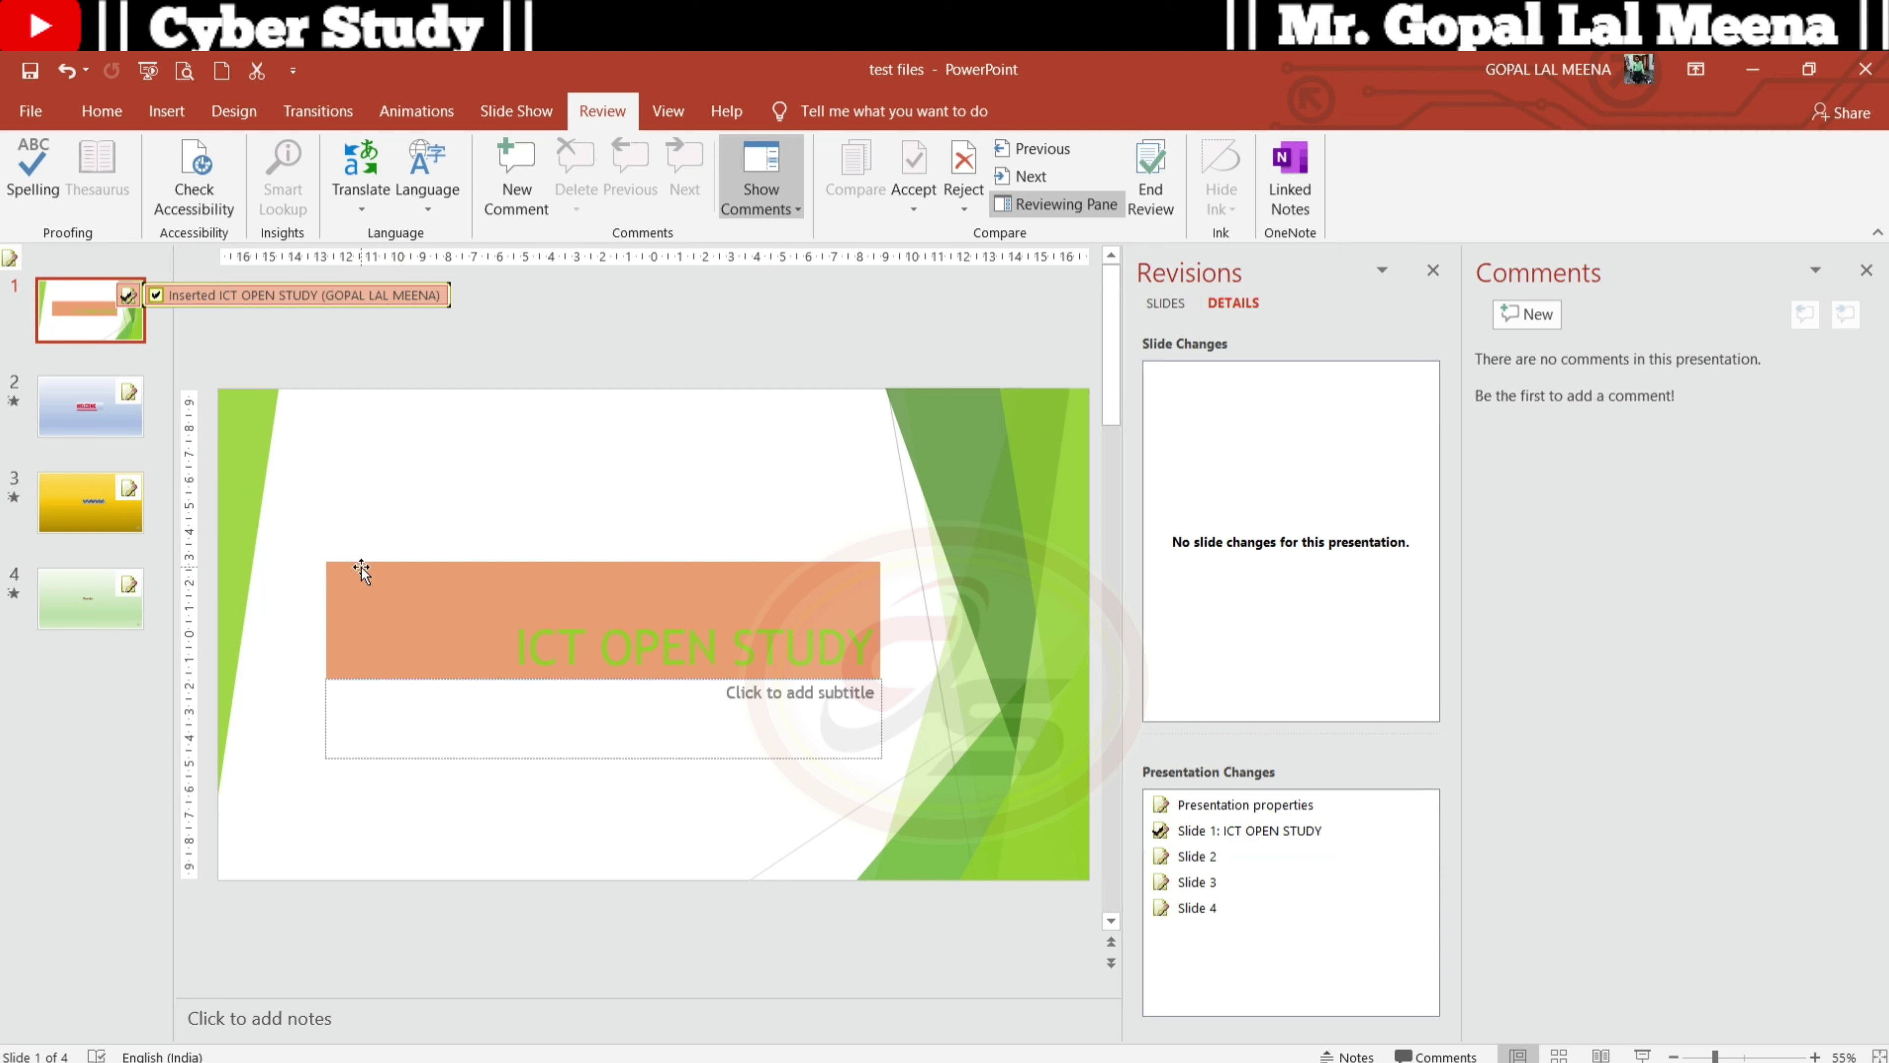
{"action": "left_click", "coordinate": [160, 293]}
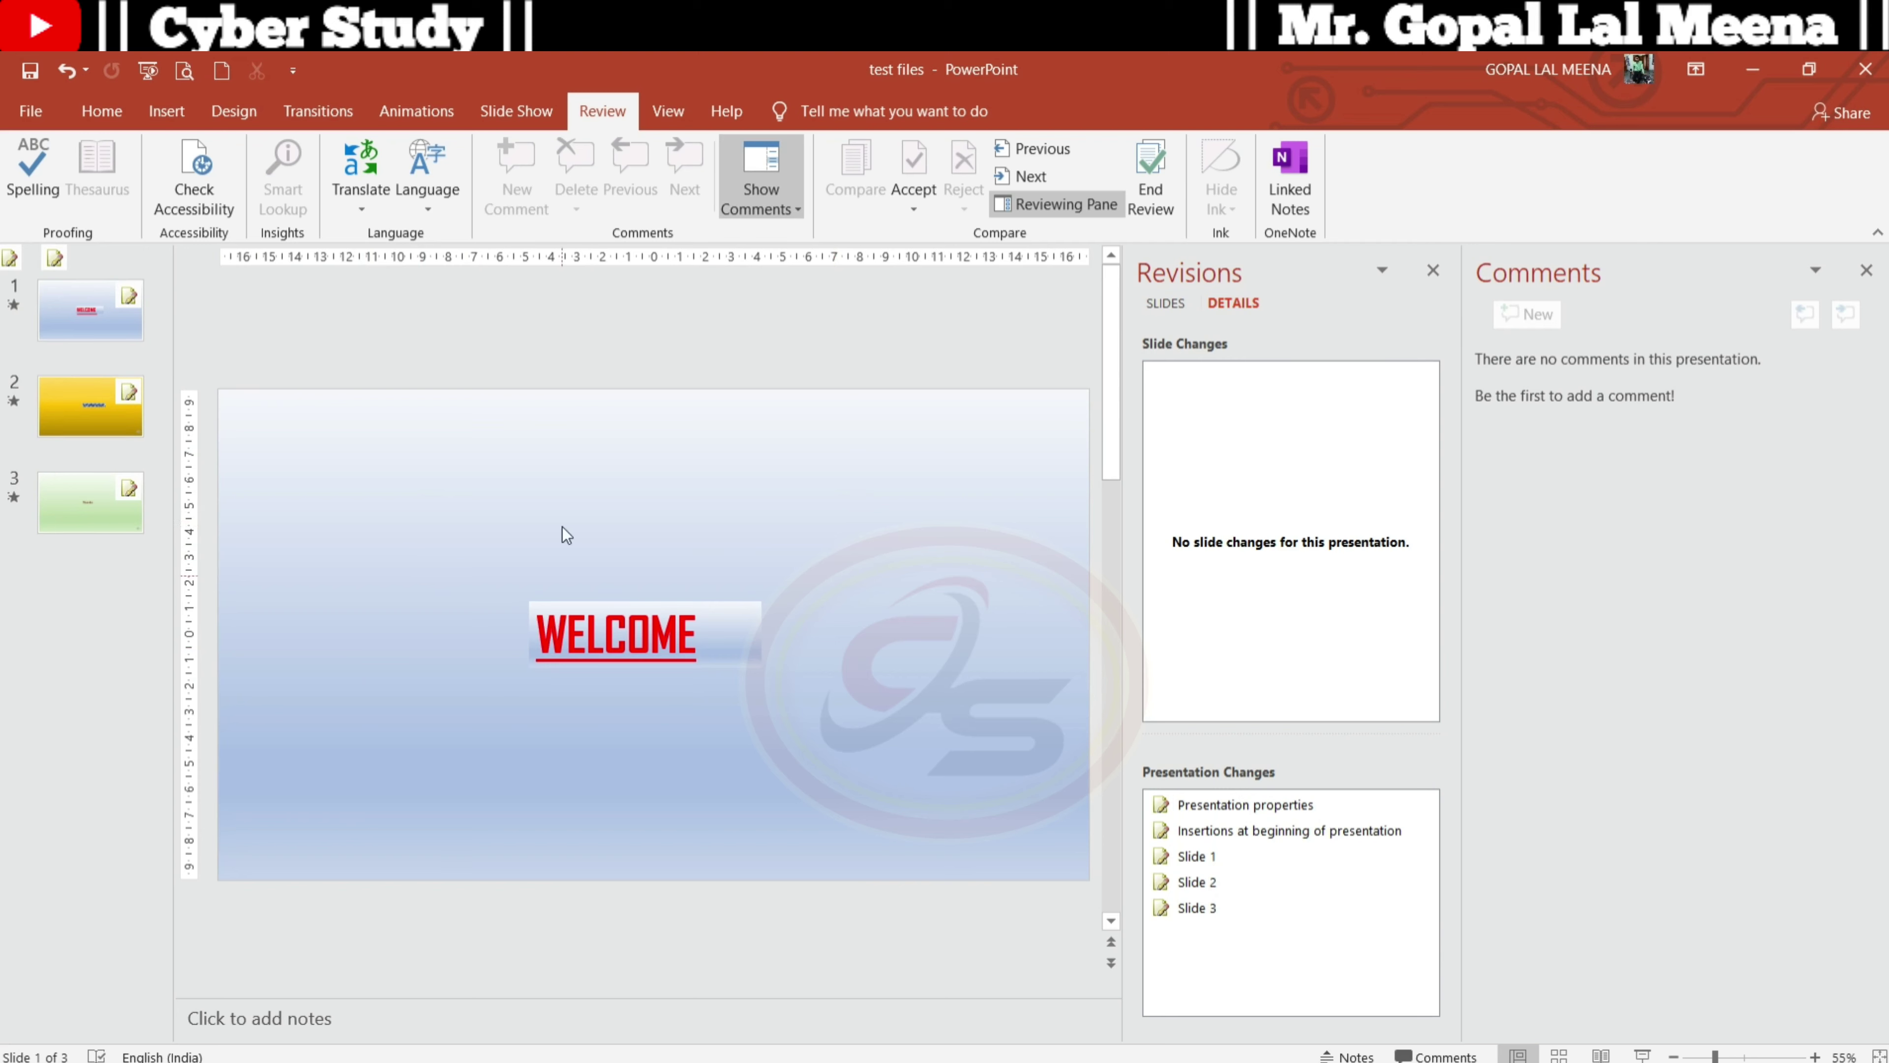
Close the Comments and Revisions panes, then Accept All and Reject All changes to the presentation
{"action": "left_click", "coordinate": [1866, 270]}
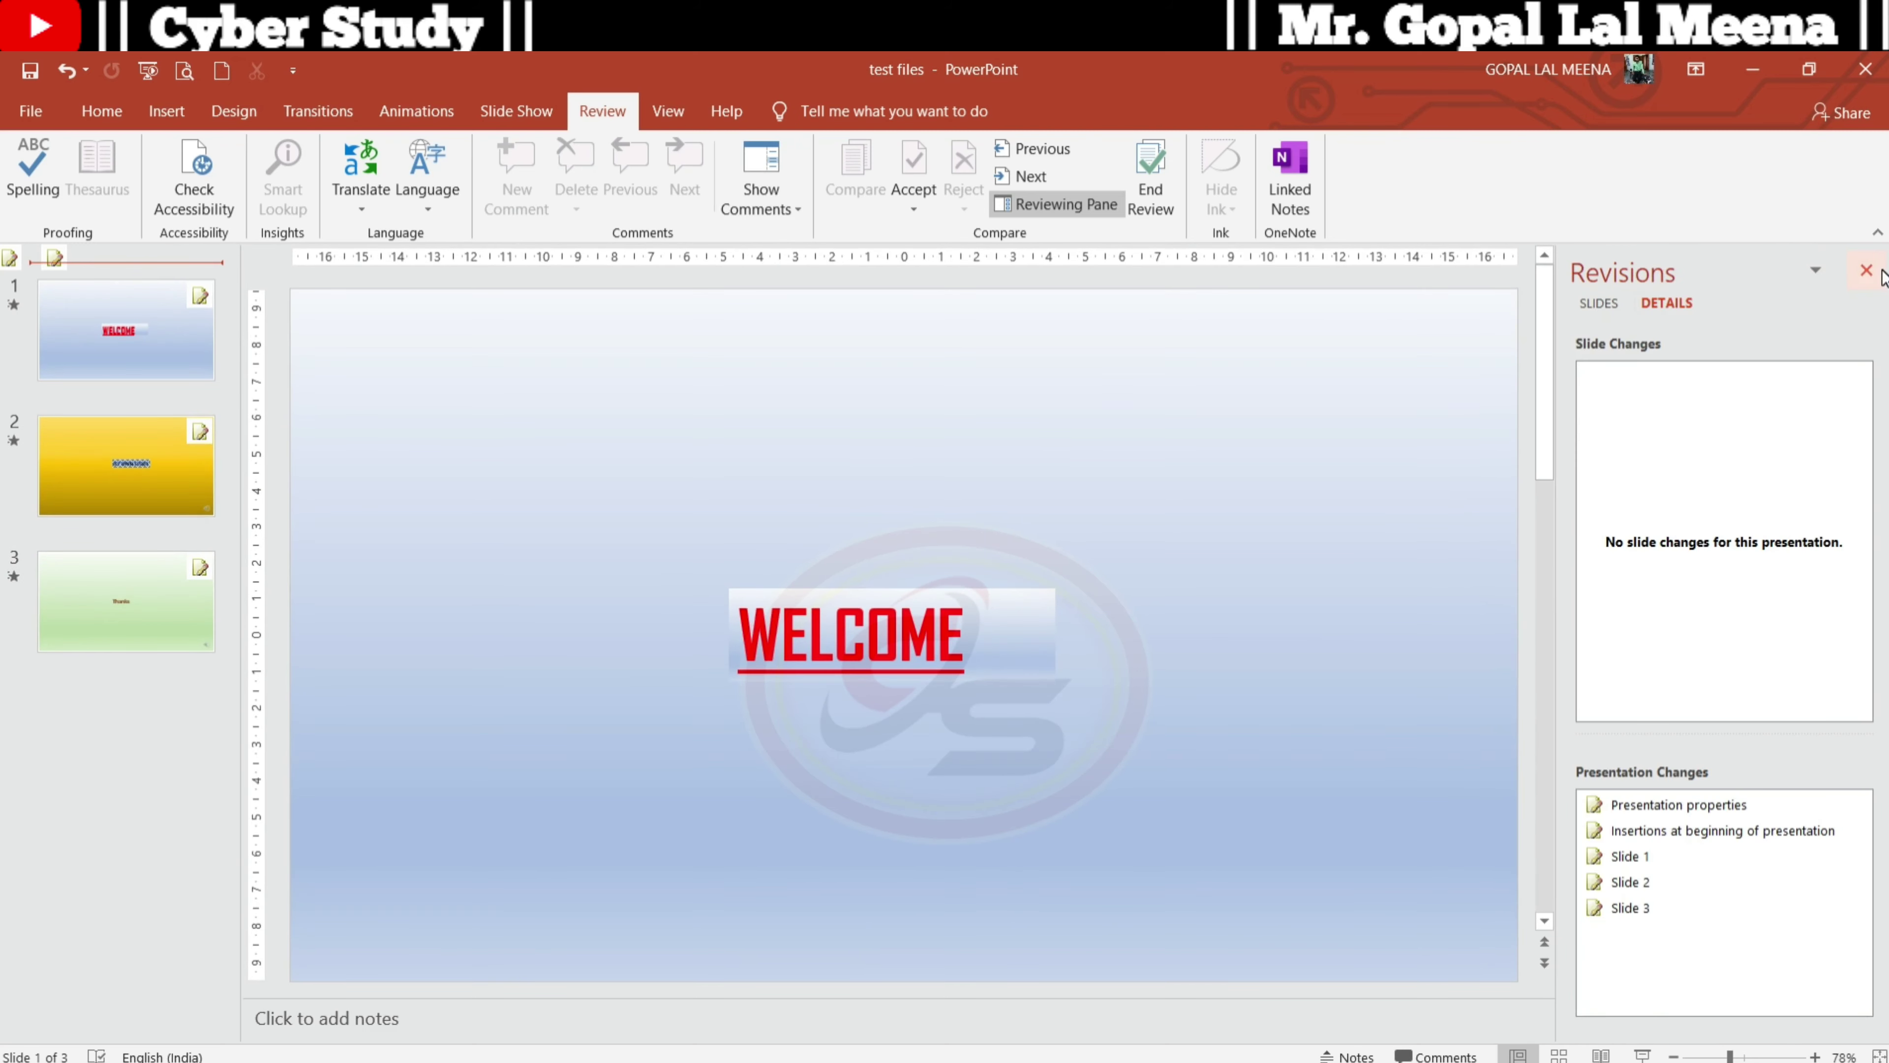
{"action": "left_click", "coordinate": [1868, 271]}
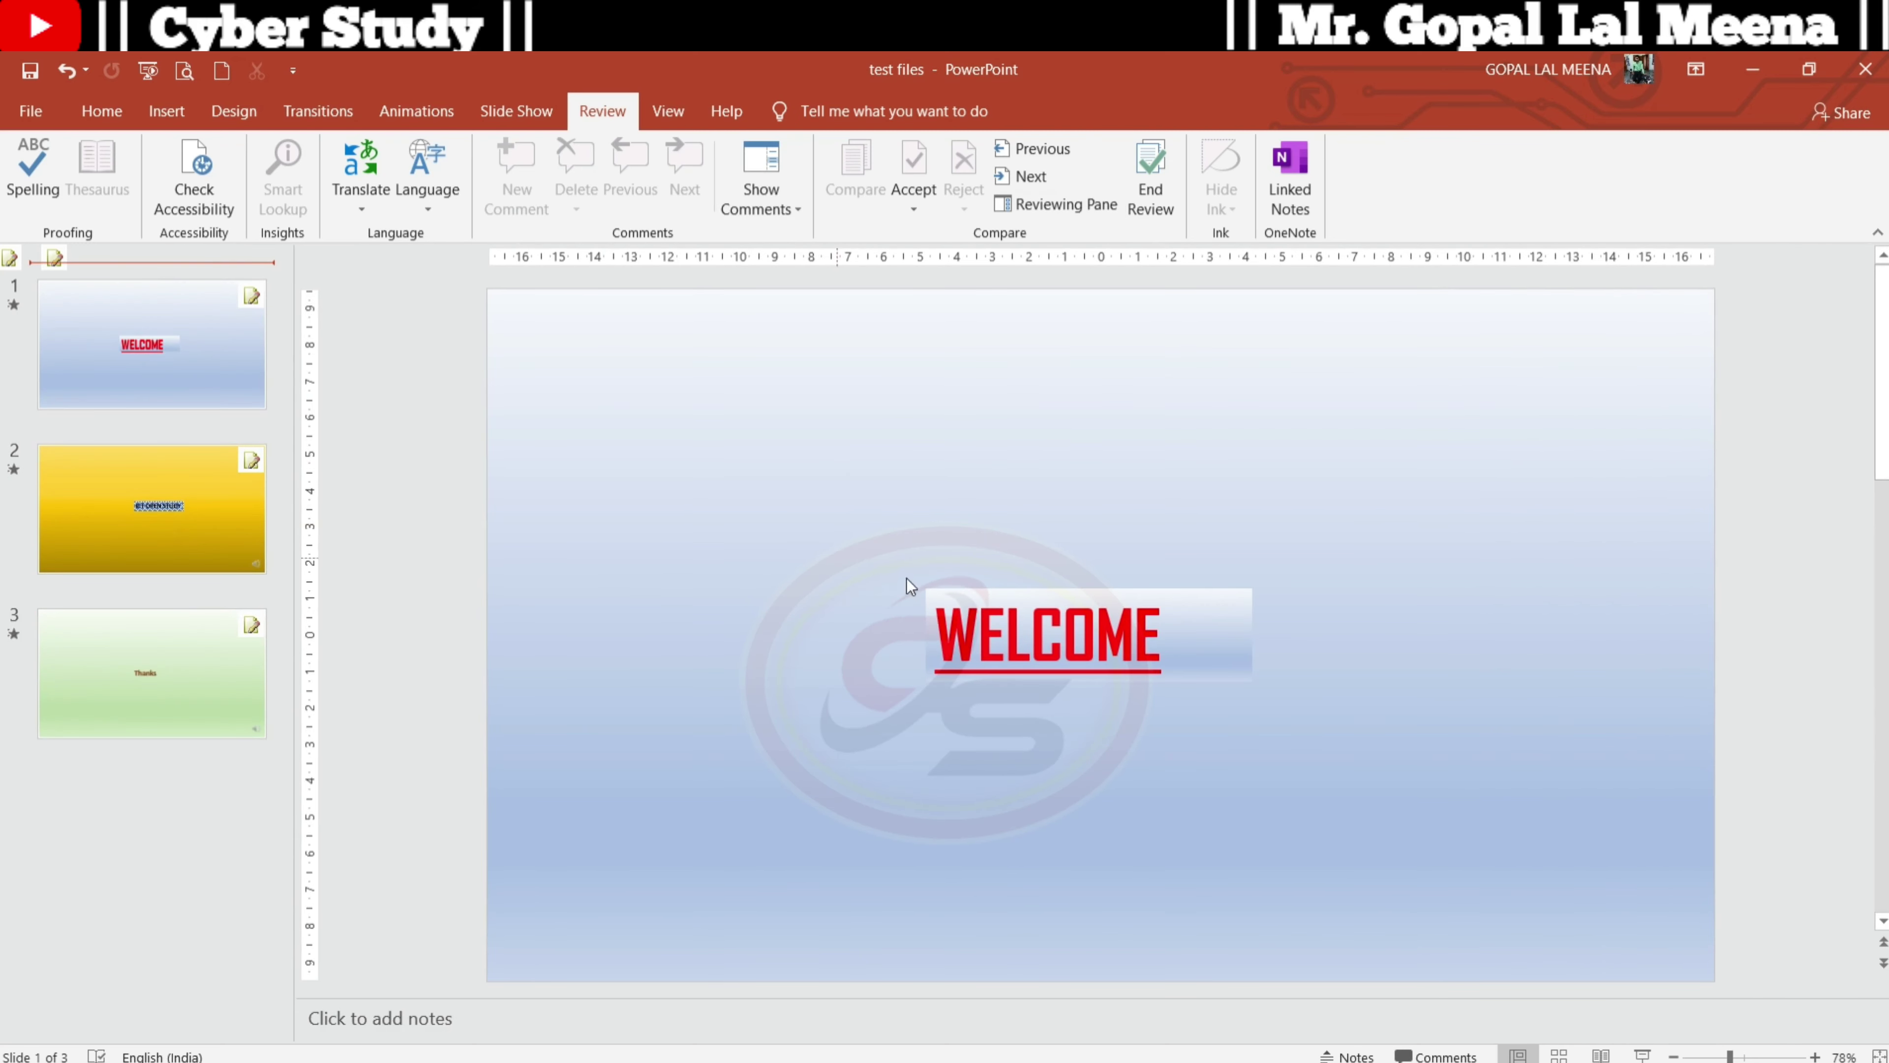
{"action": "left_click", "coordinate": [904, 190]}
{"action": "left_click", "coordinate": [916, 202]}
{"action": "left_click", "coordinate": [915, 202]}
{"action": "left_click", "coordinate": [974, 295]}
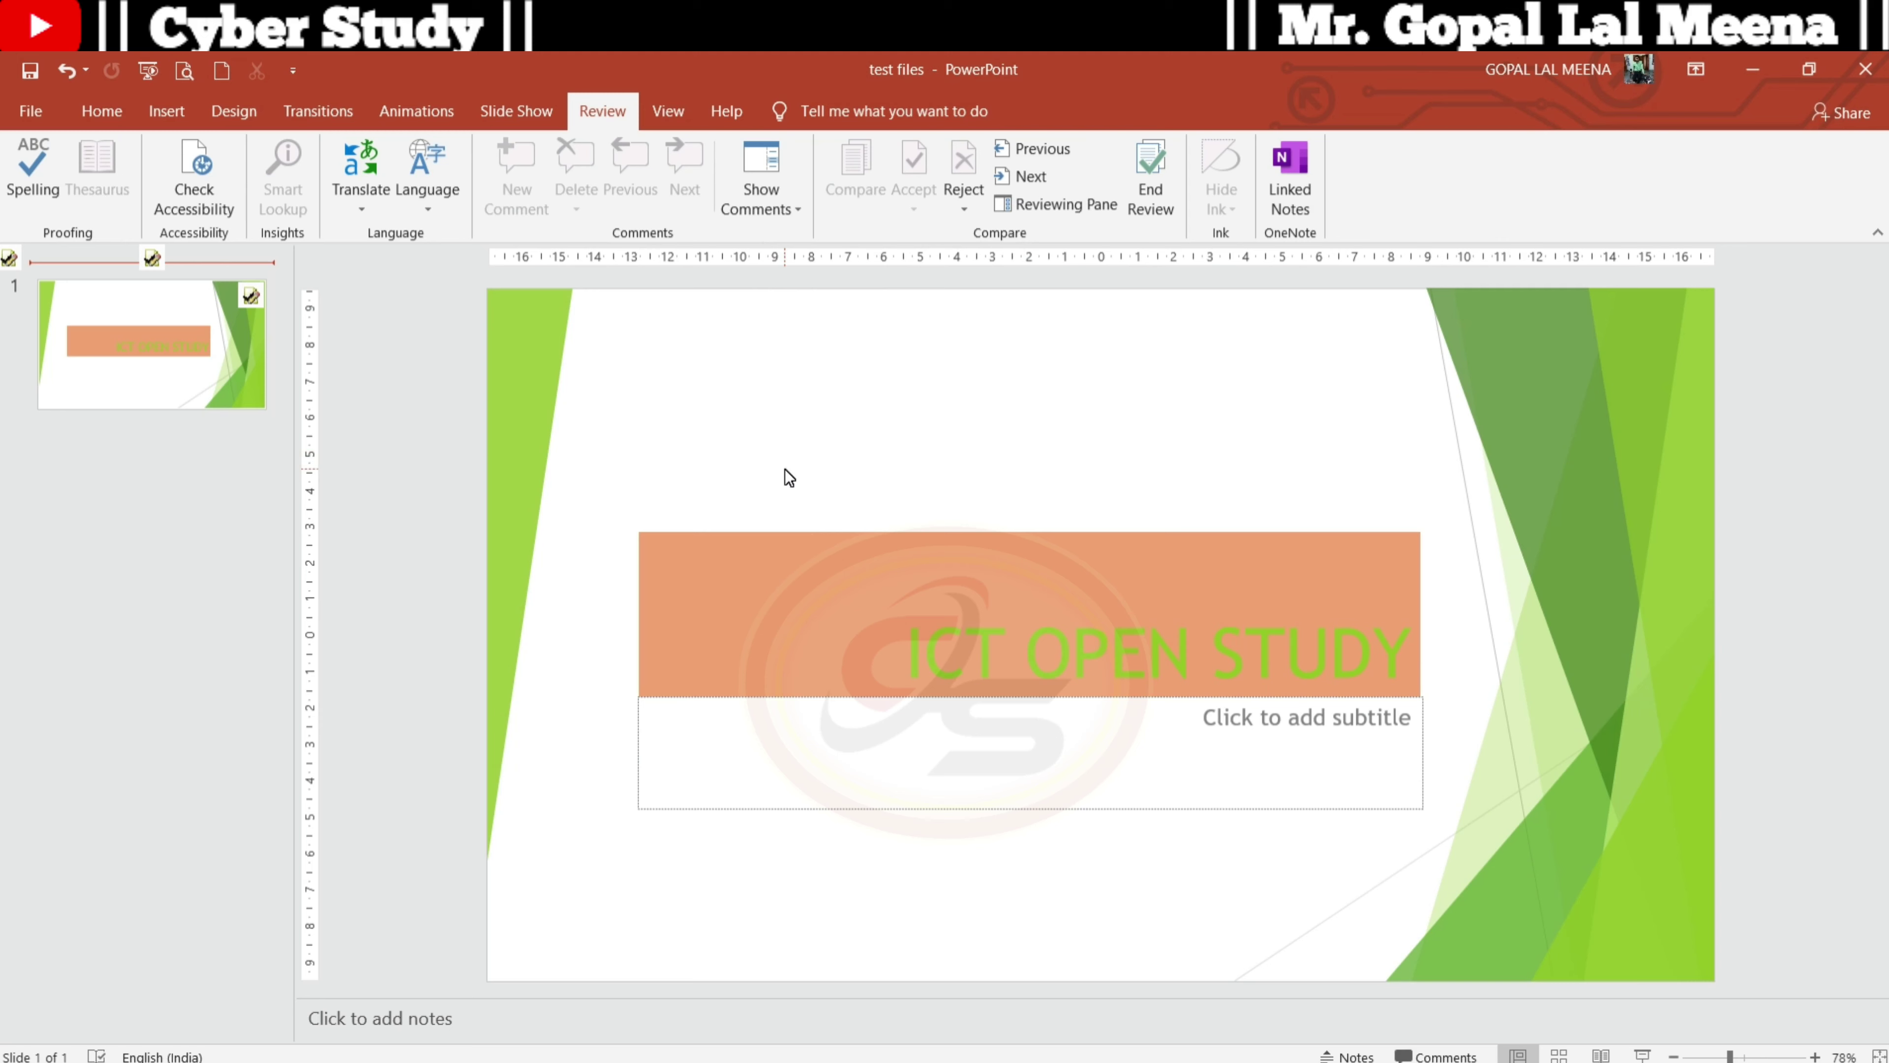
{"action": "left_click", "coordinate": [959, 196]}
{"action": "left_click", "coordinate": [1022, 292]}
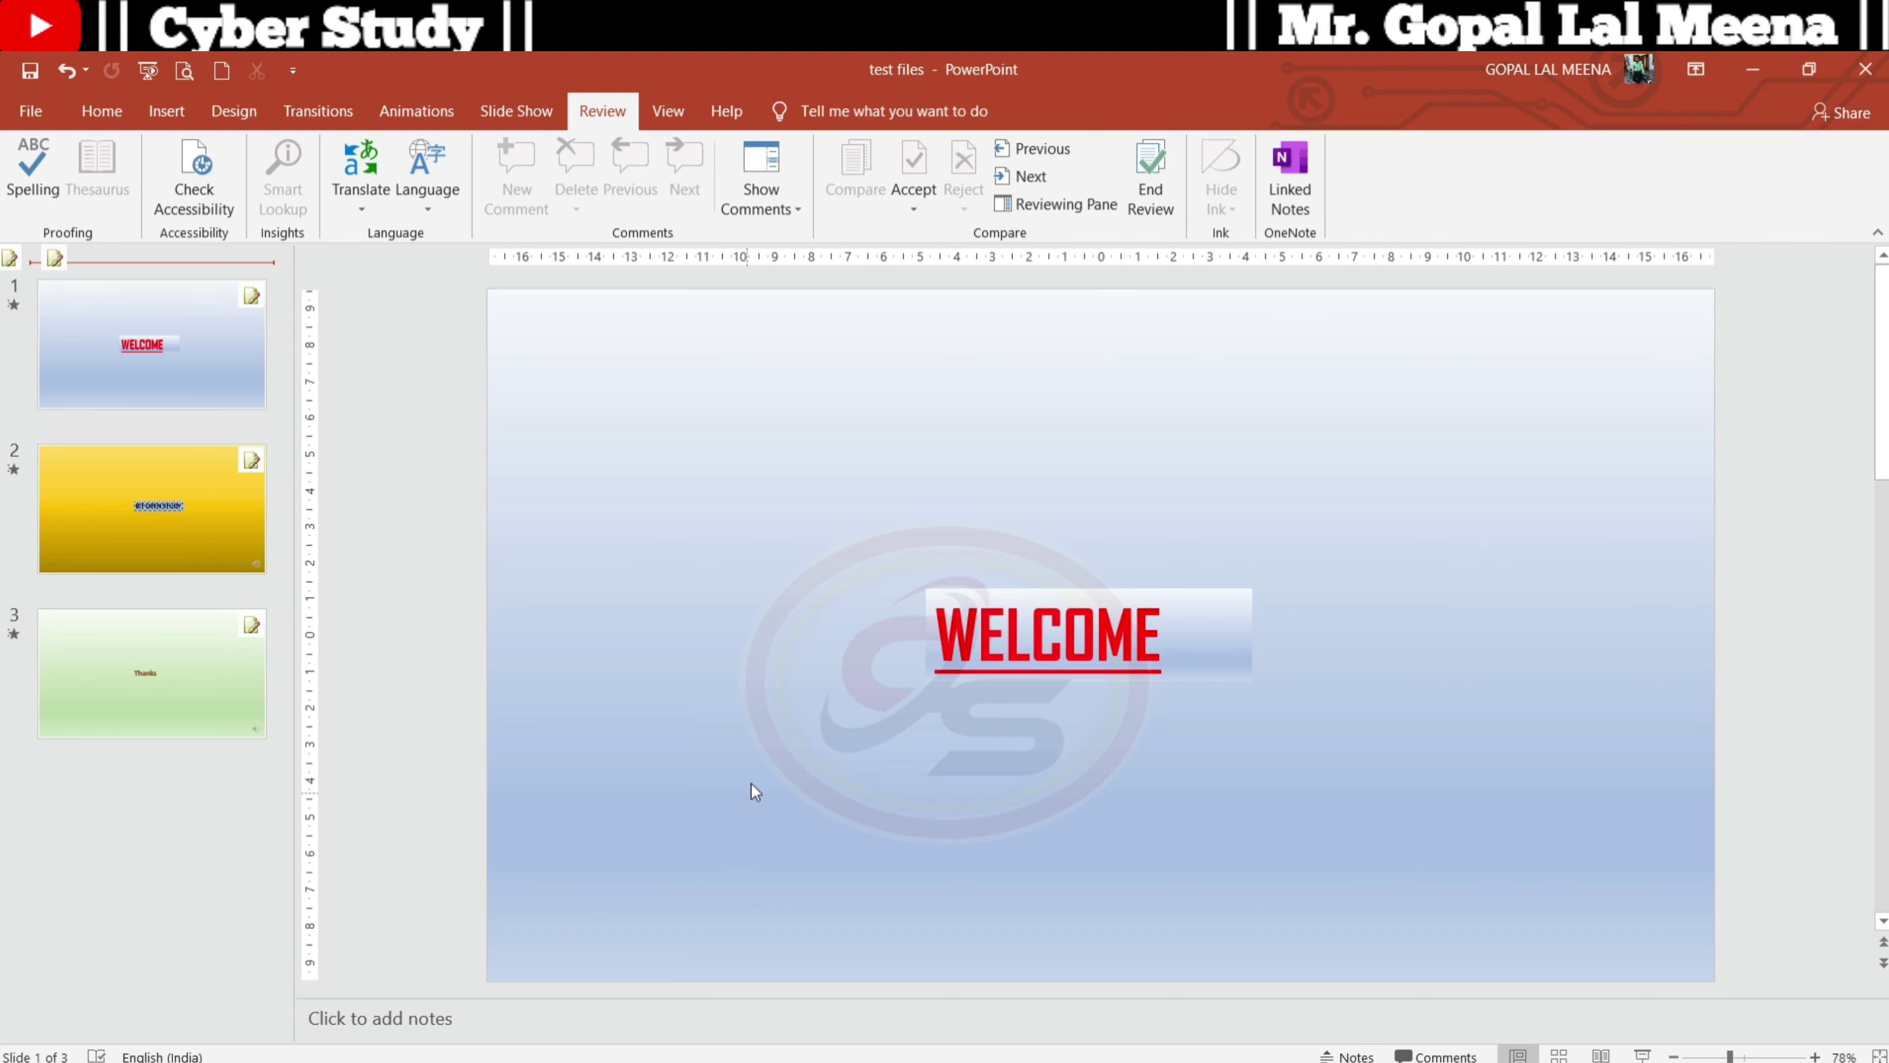
Try Linked Notes in OneNote, then maximize PowerPoint and show the View options
{"action": "left_click", "coordinate": [1298, 198]}
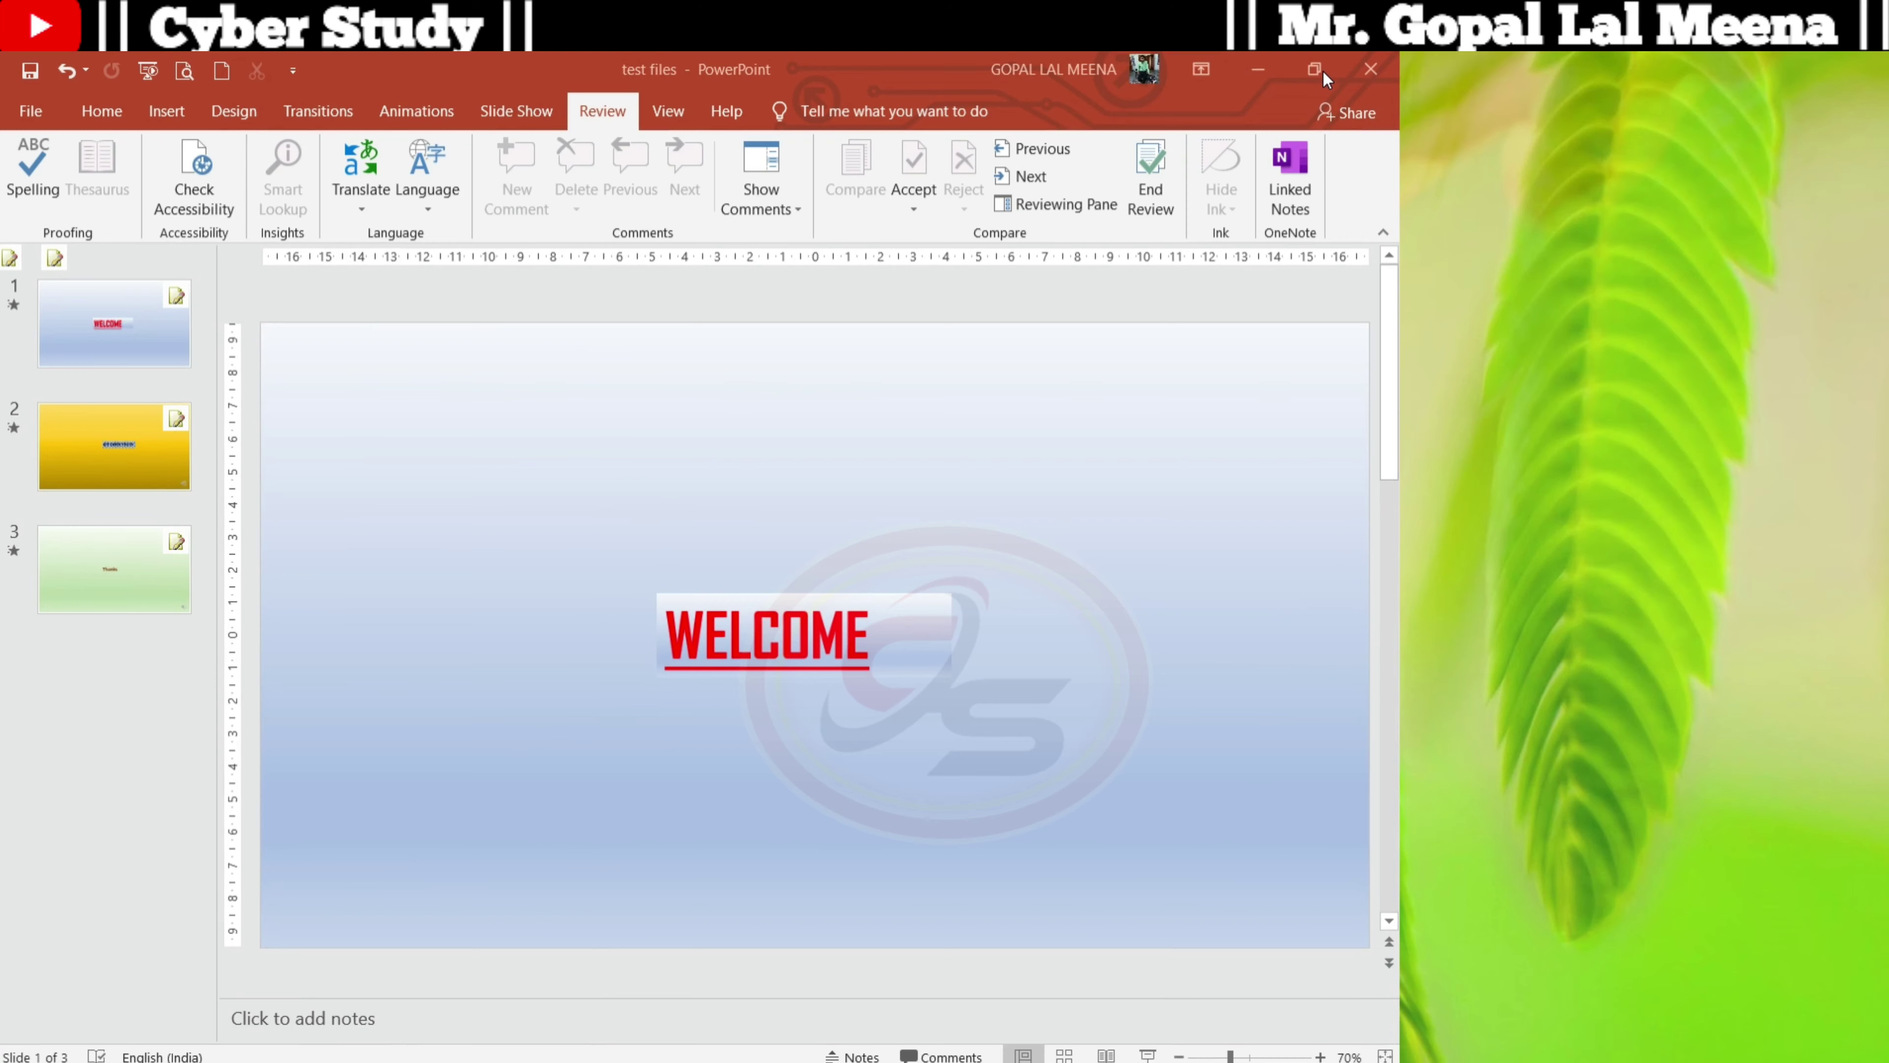
{"action": "left_click", "coordinate": [1274, 162]}
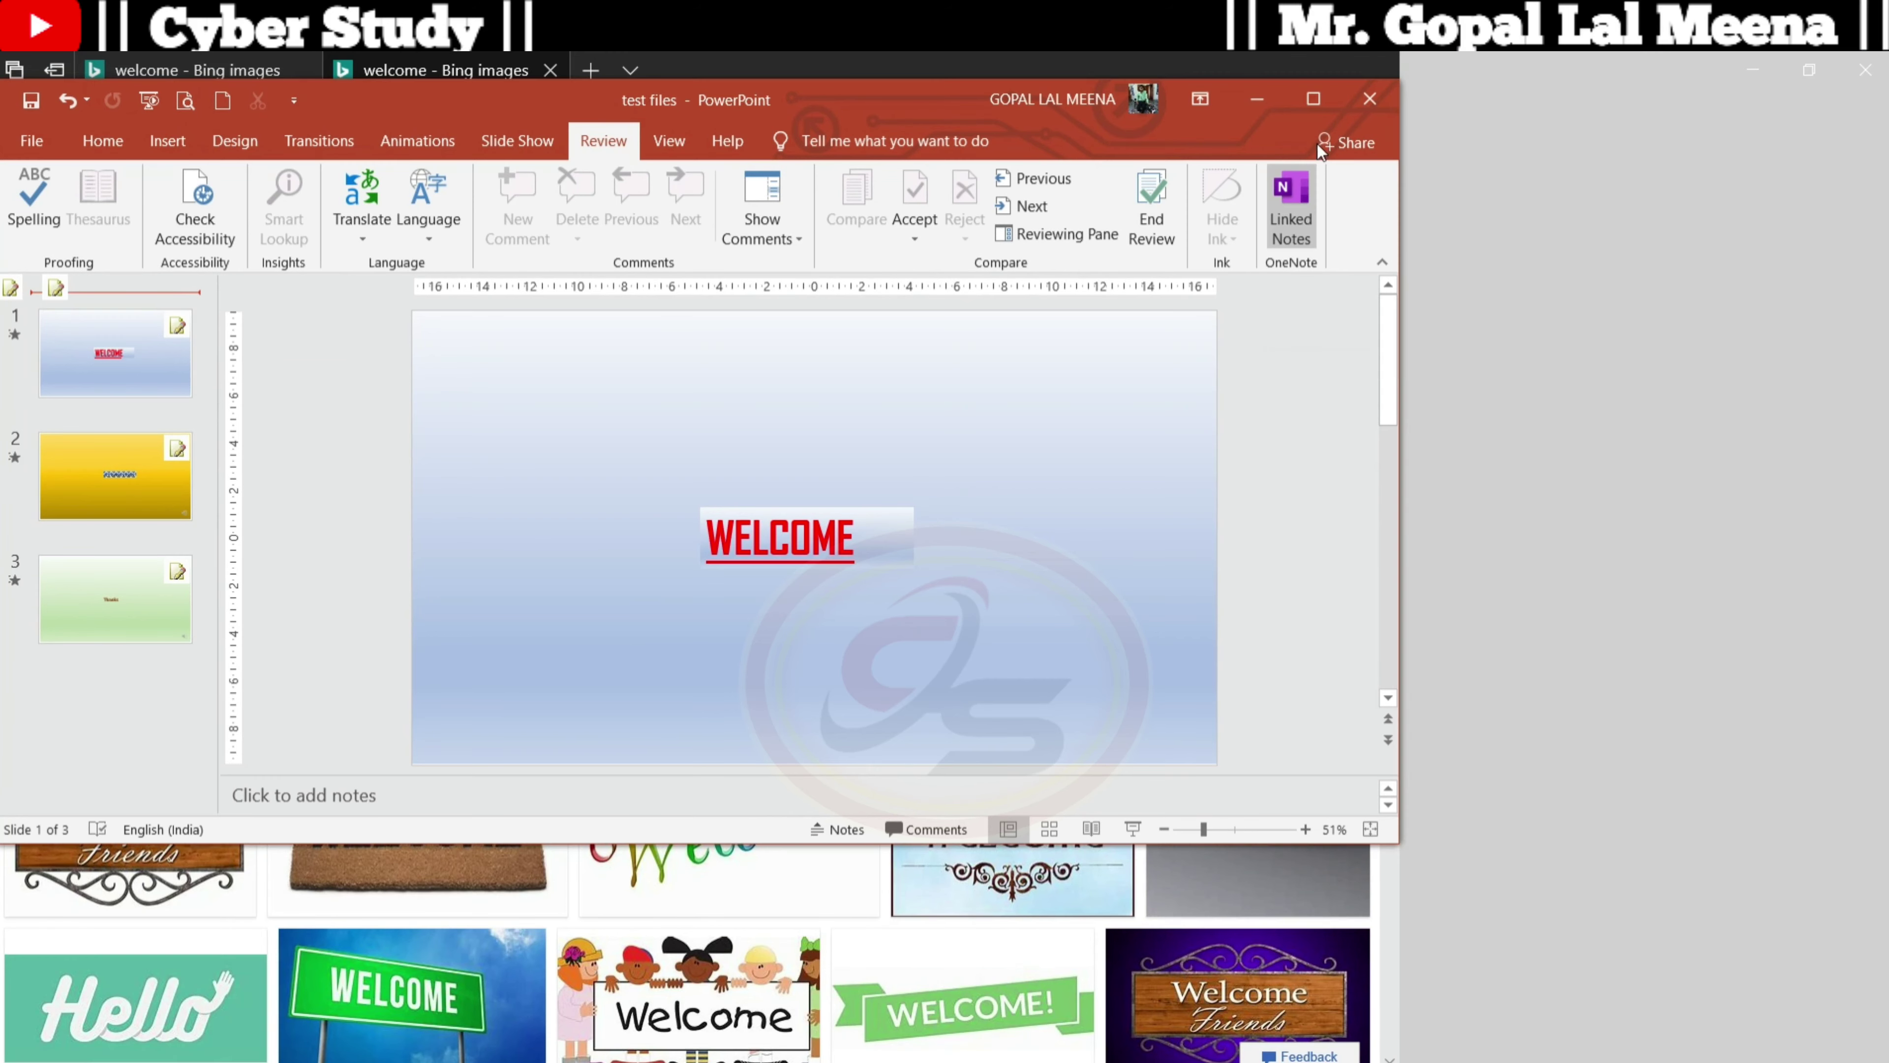
{"action": "left_click", "coordinate": [1314, 100]}
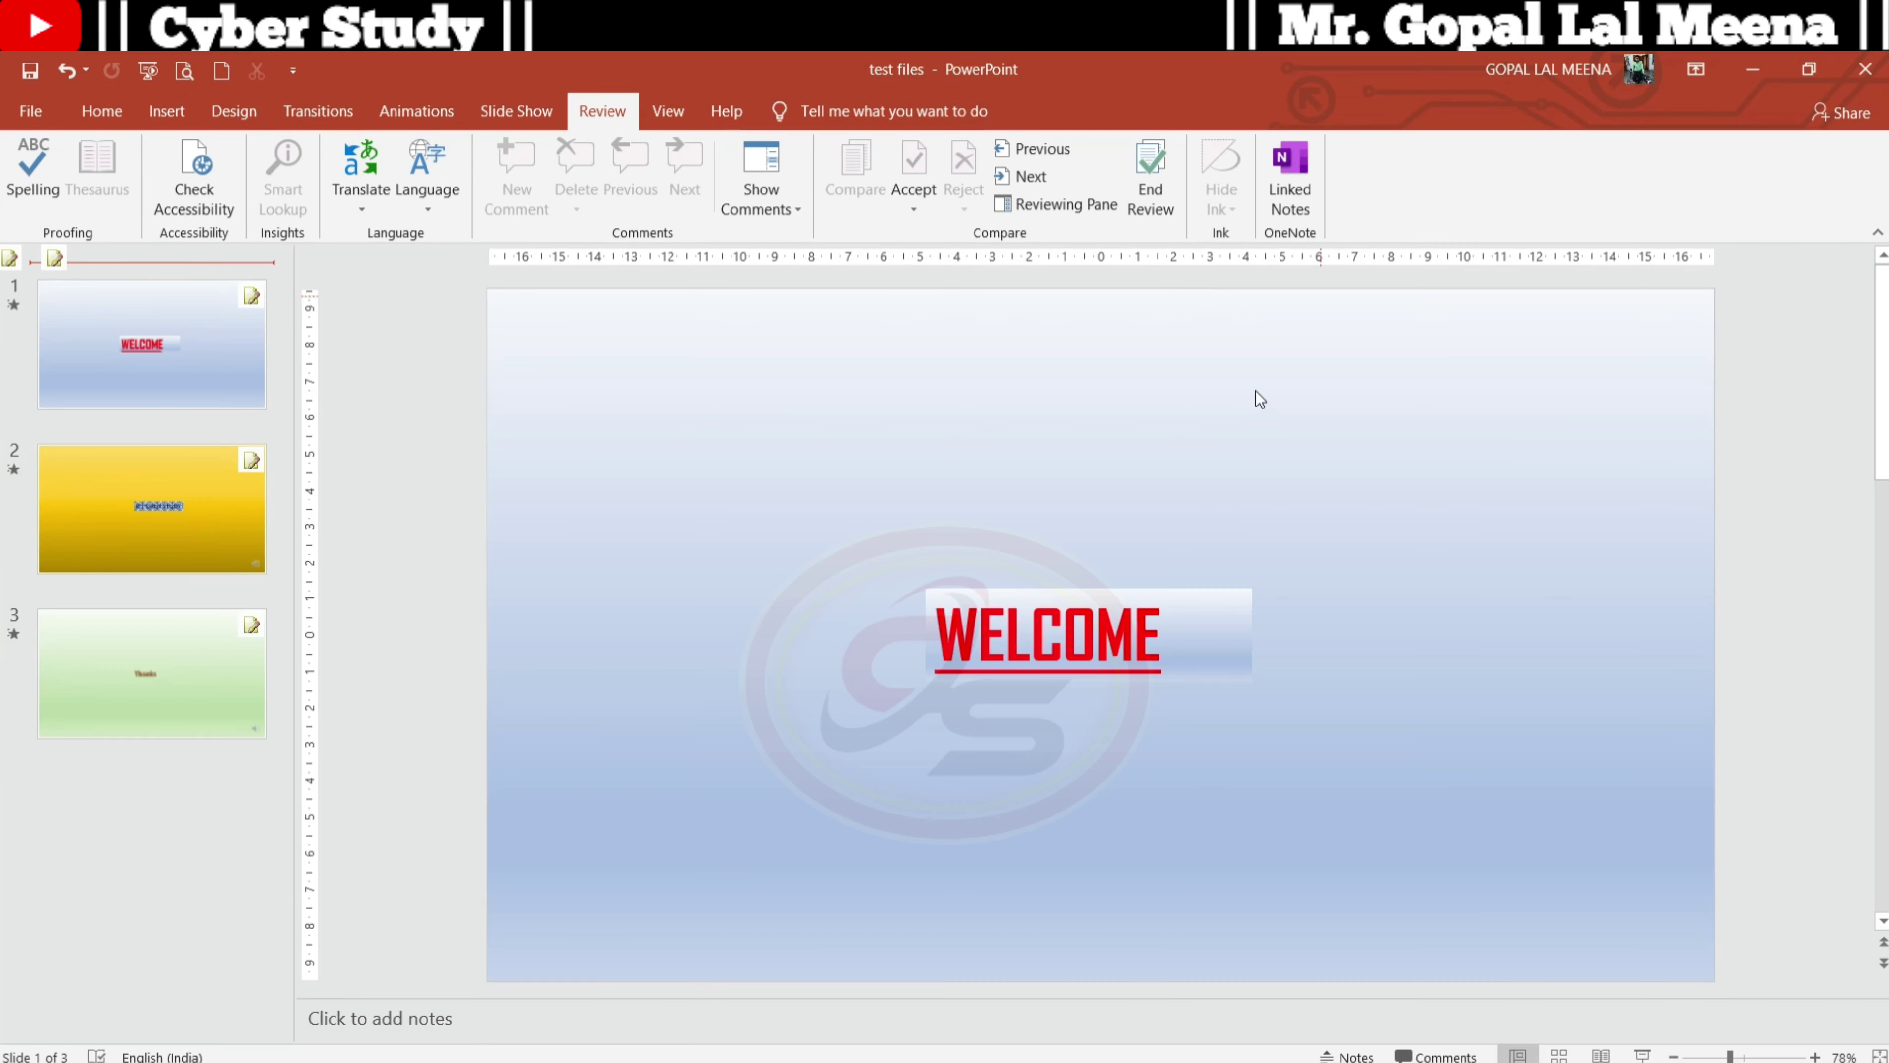
{"action": "left_click", "coordinate": [673, 118]}
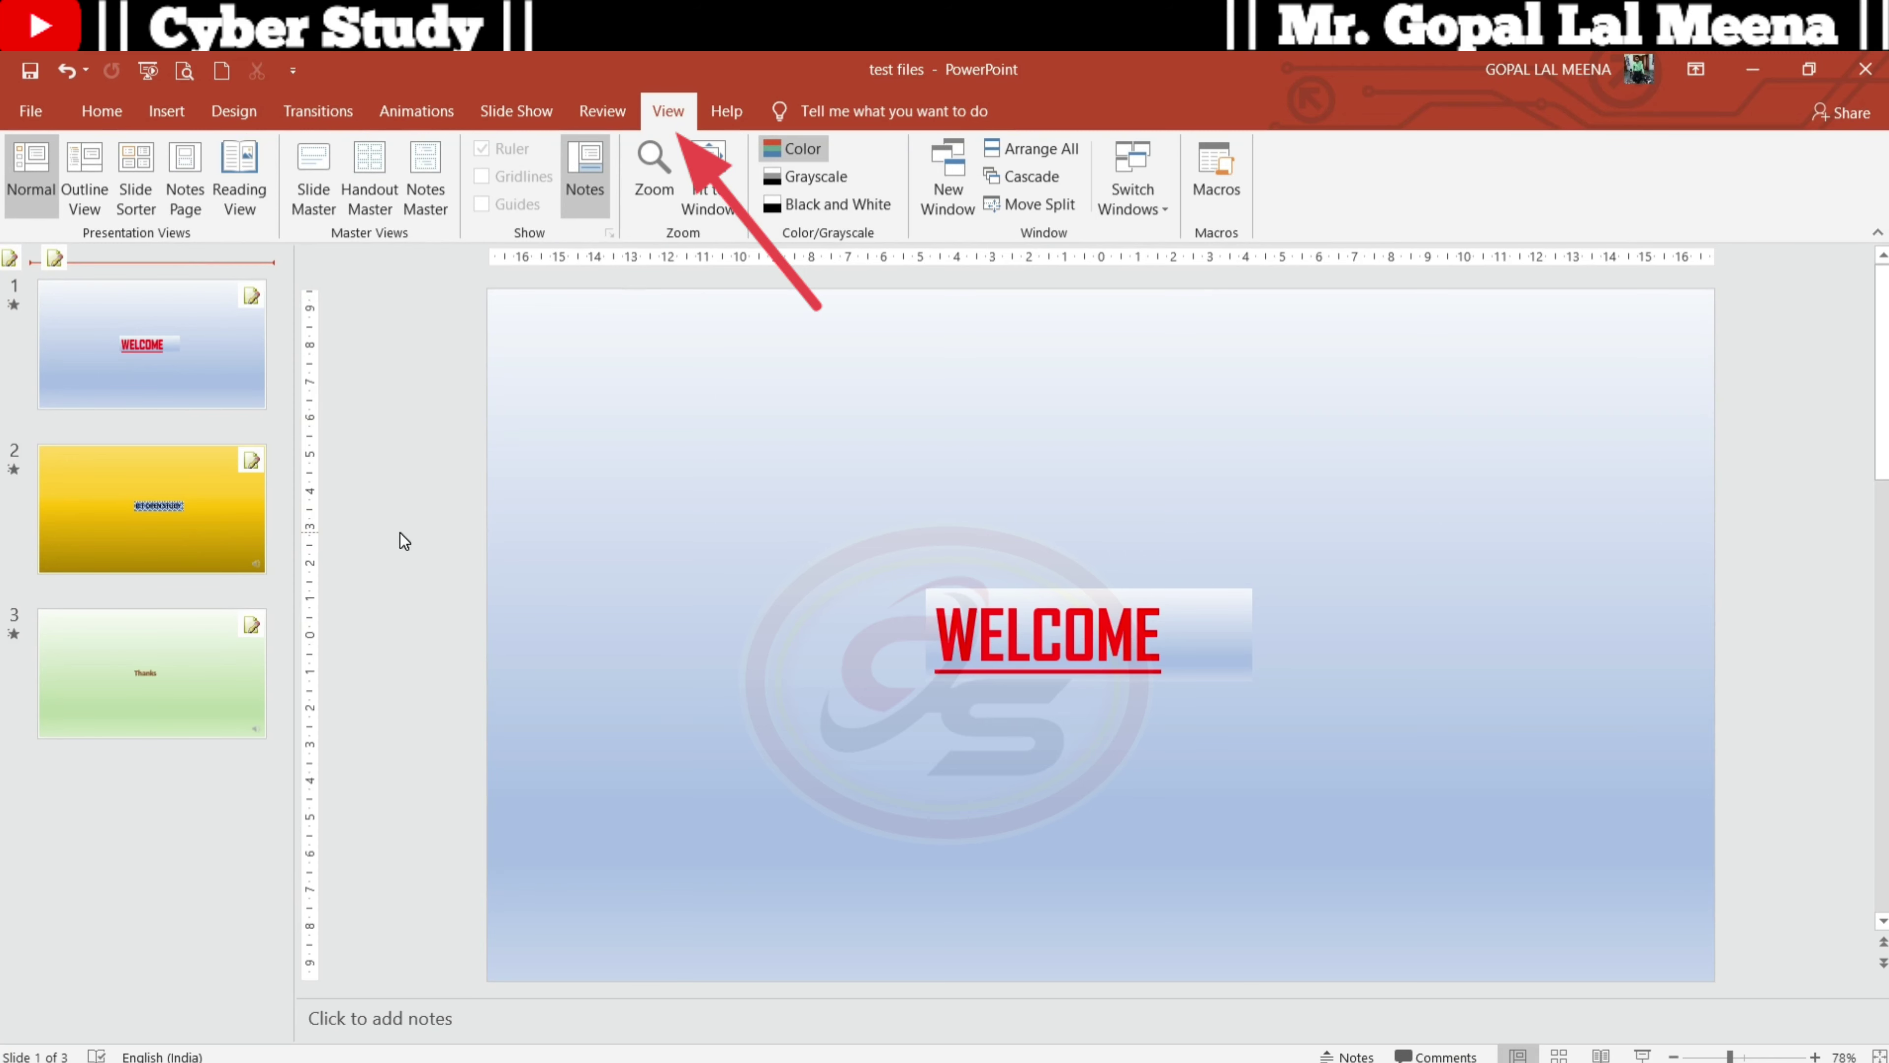
Switch to Outline View and step through slides 1 to 3
{"action": "left_click", "coordinate": [84, 171]}
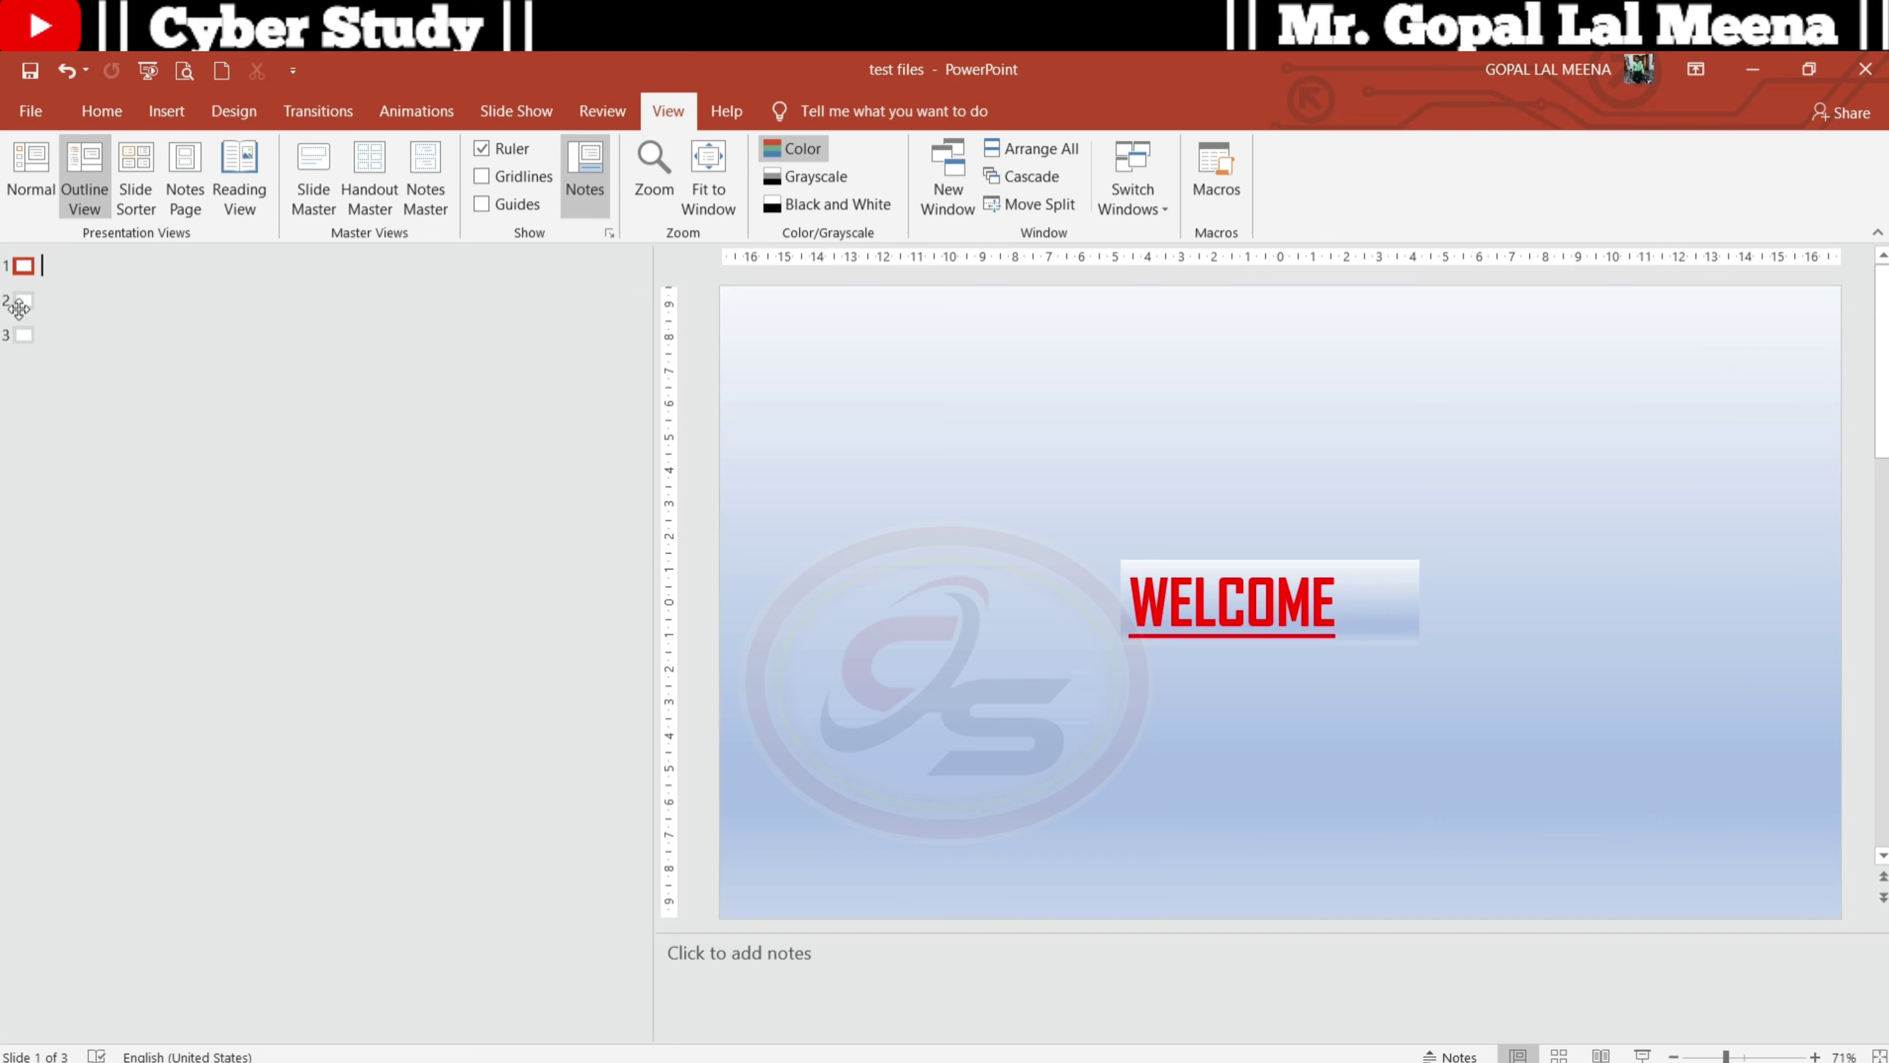
{"action": "left_click", "coordinate": [23, 266]}
{"action": "left_click", "coordinate": [24, 299]}
{"action": "left_click", "coordinate": [24, 335]}
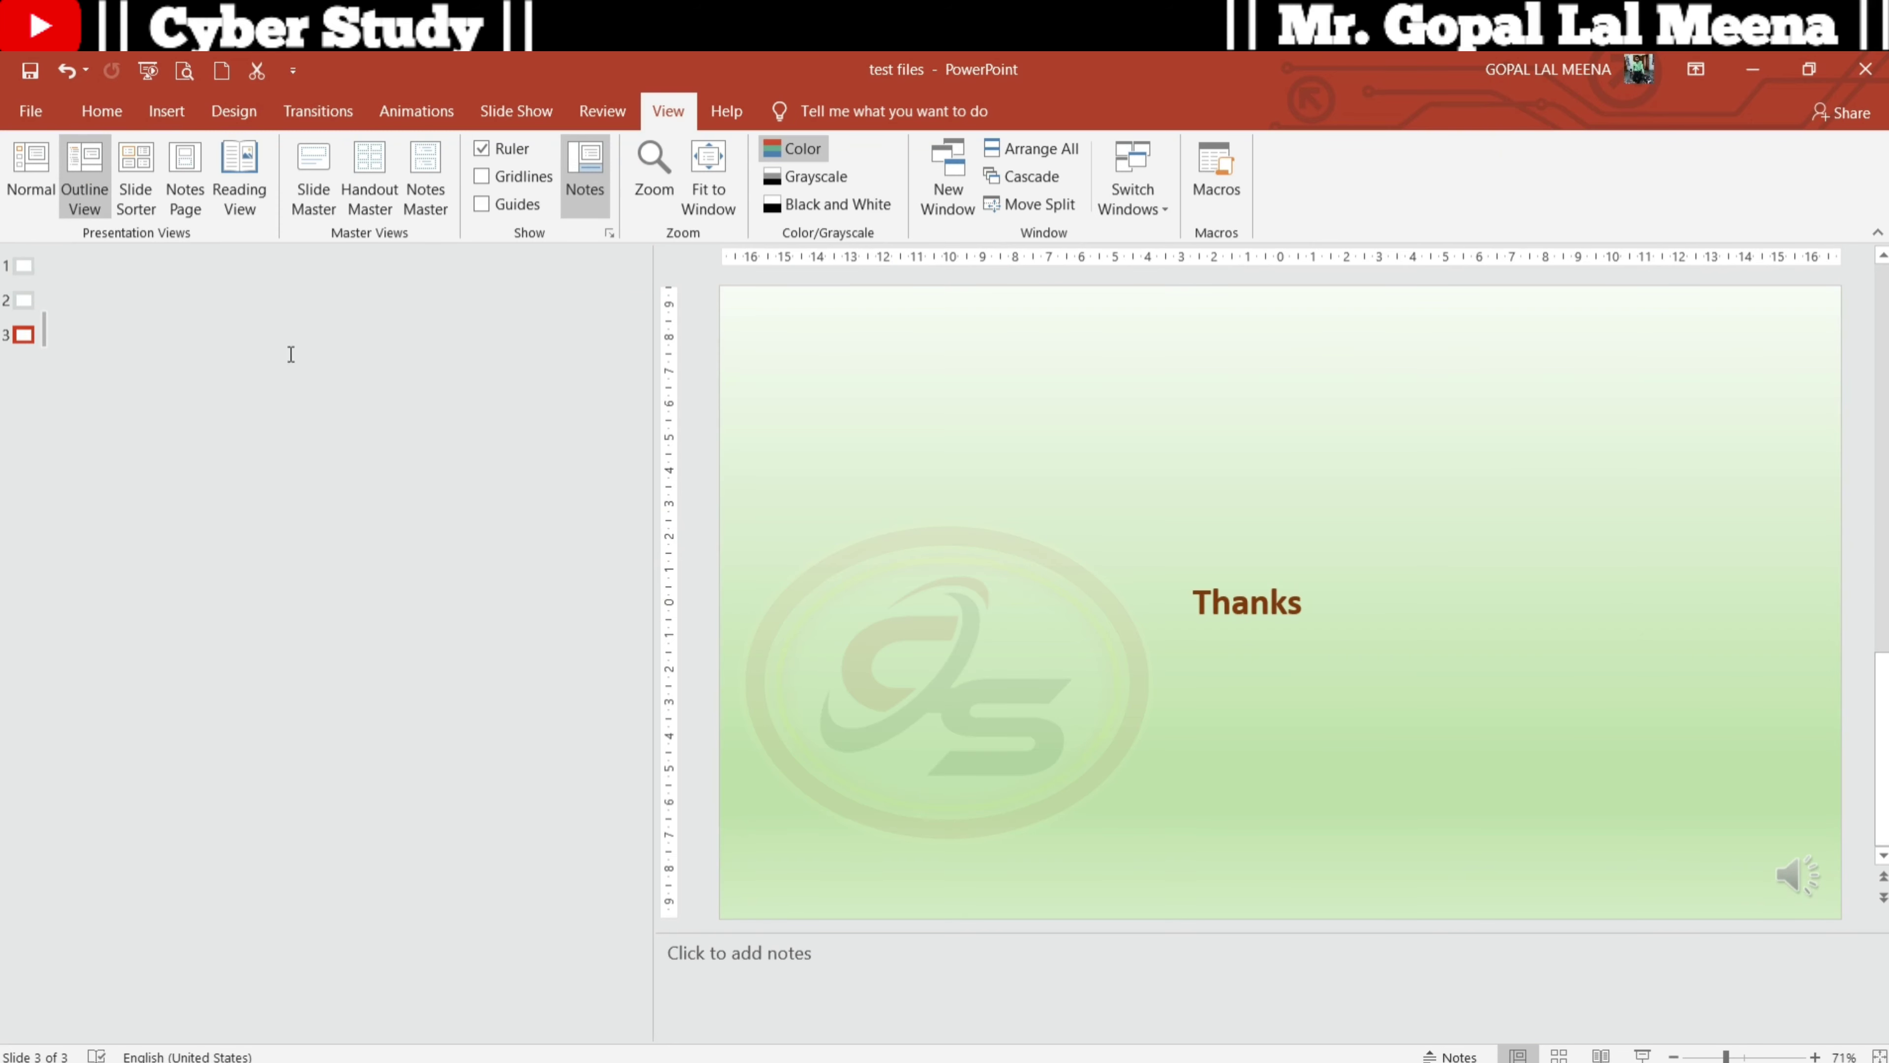
In Slide Sorter, drag the slides into the order Thanks, ICT OPEN STUDY, WELCOME
{"action": "left_click", "coordinate": [135, 178]}
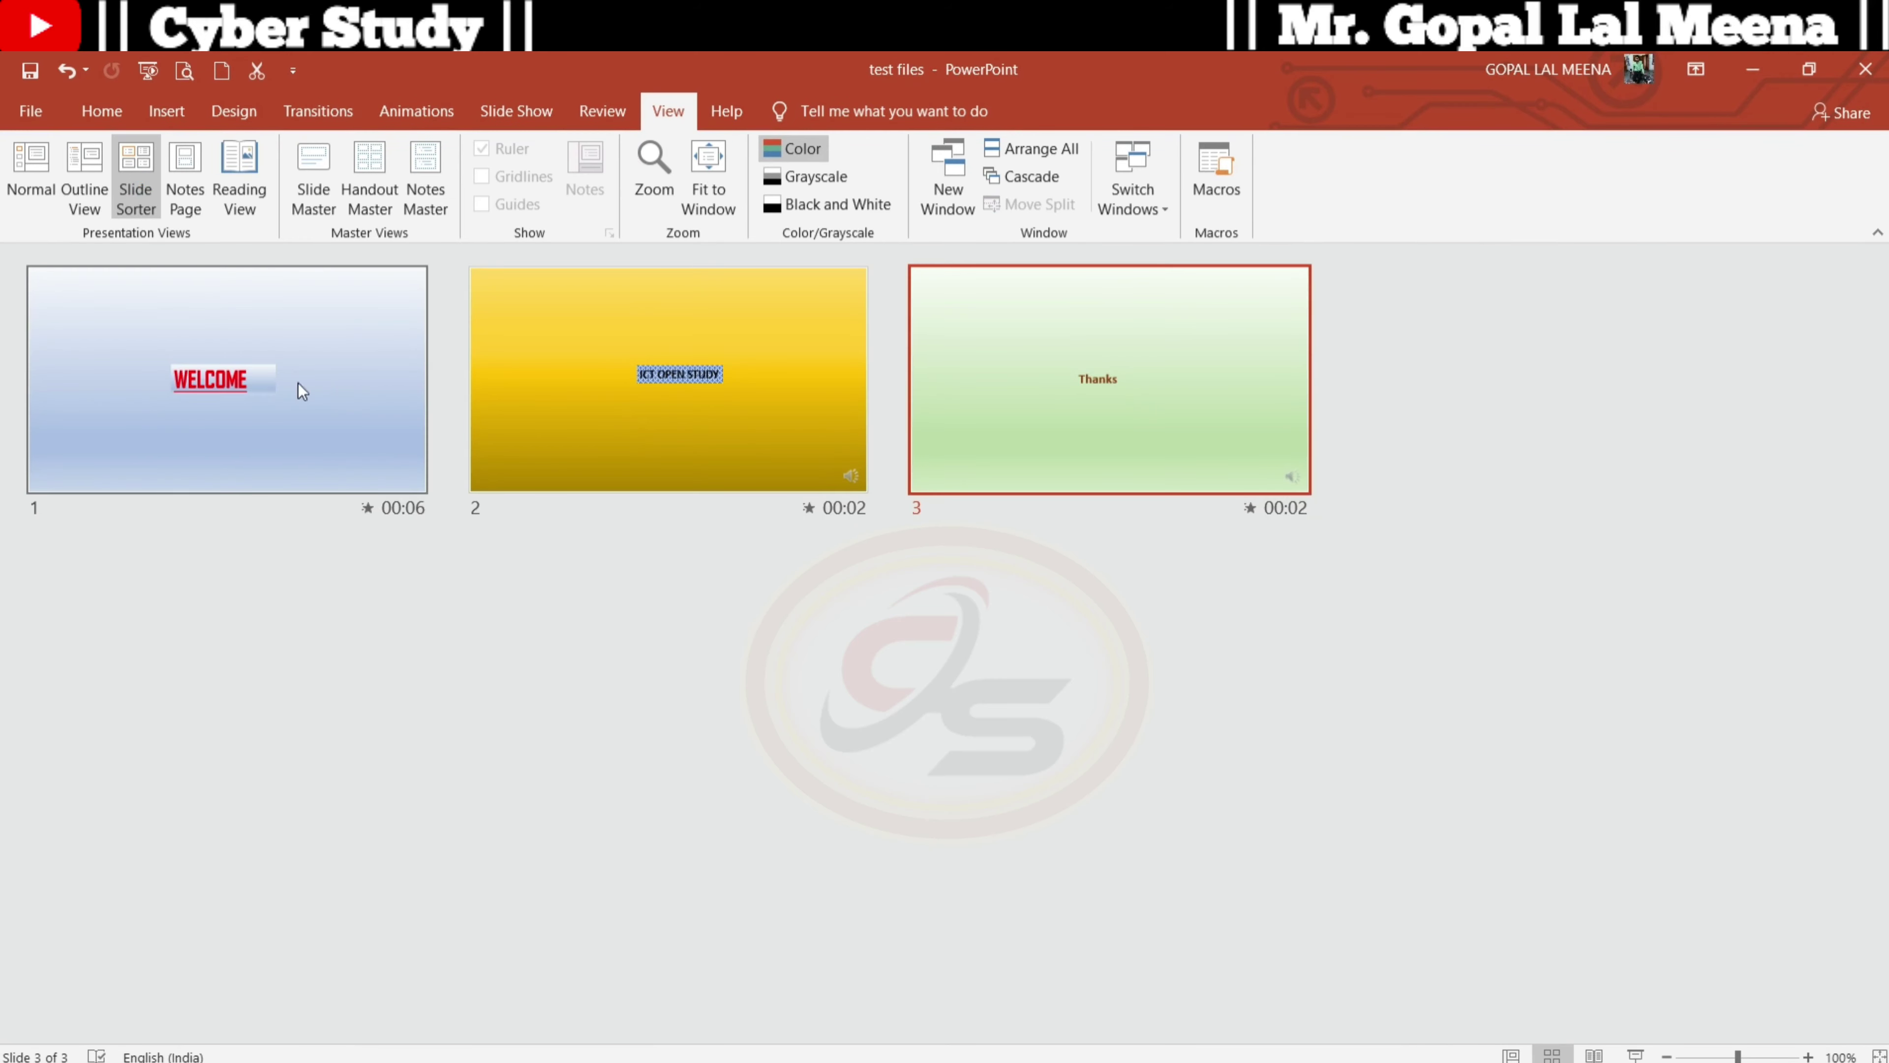
{"action": "left_click_drag", "start_coordinate": [298, 382], "coordinate": [662, 632]}
{"action": "left_click_drag", "start_coordinate": [594, 410], "coordinate": [1235, 645]}
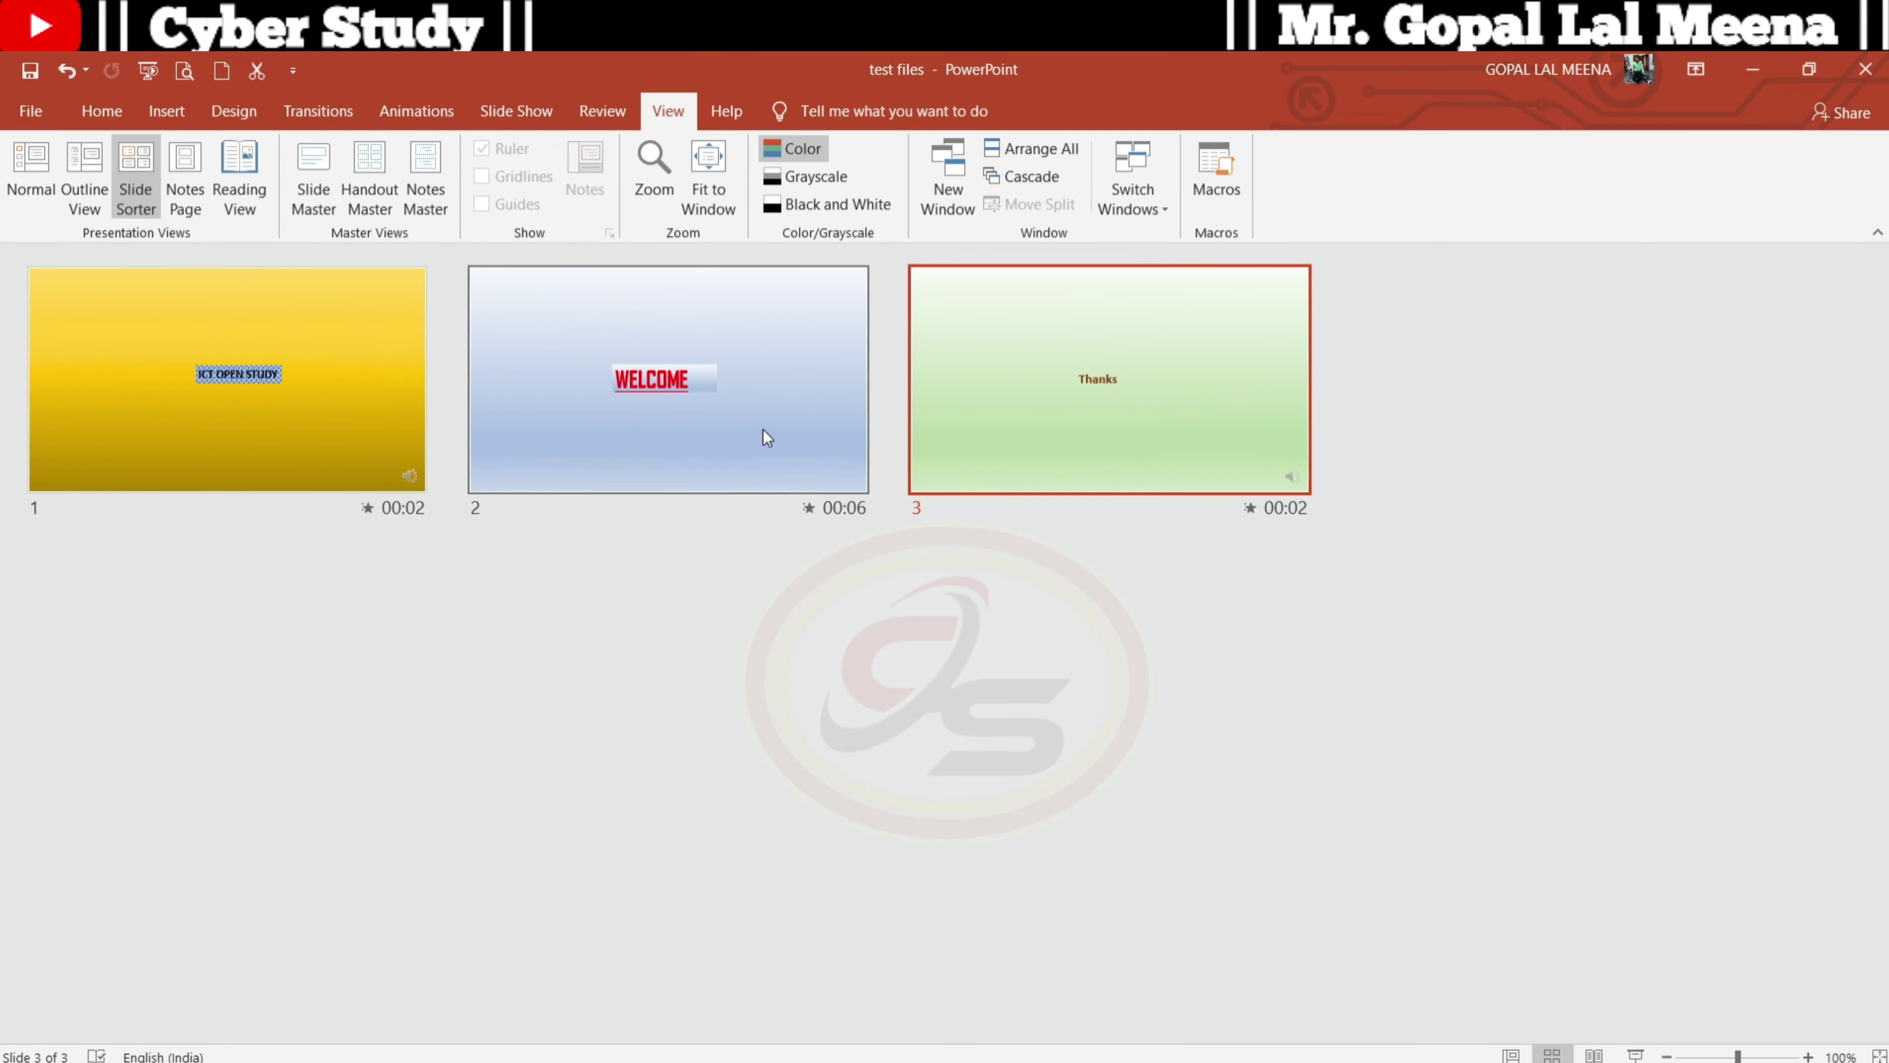
{"action": "left_click_drag", "start_coordinate": [763, 430], "coordinate": [139, 750]}
{"action": "left_click_drag", "start_coordinate": [223, 435], "coordinate": [1340, 510]}
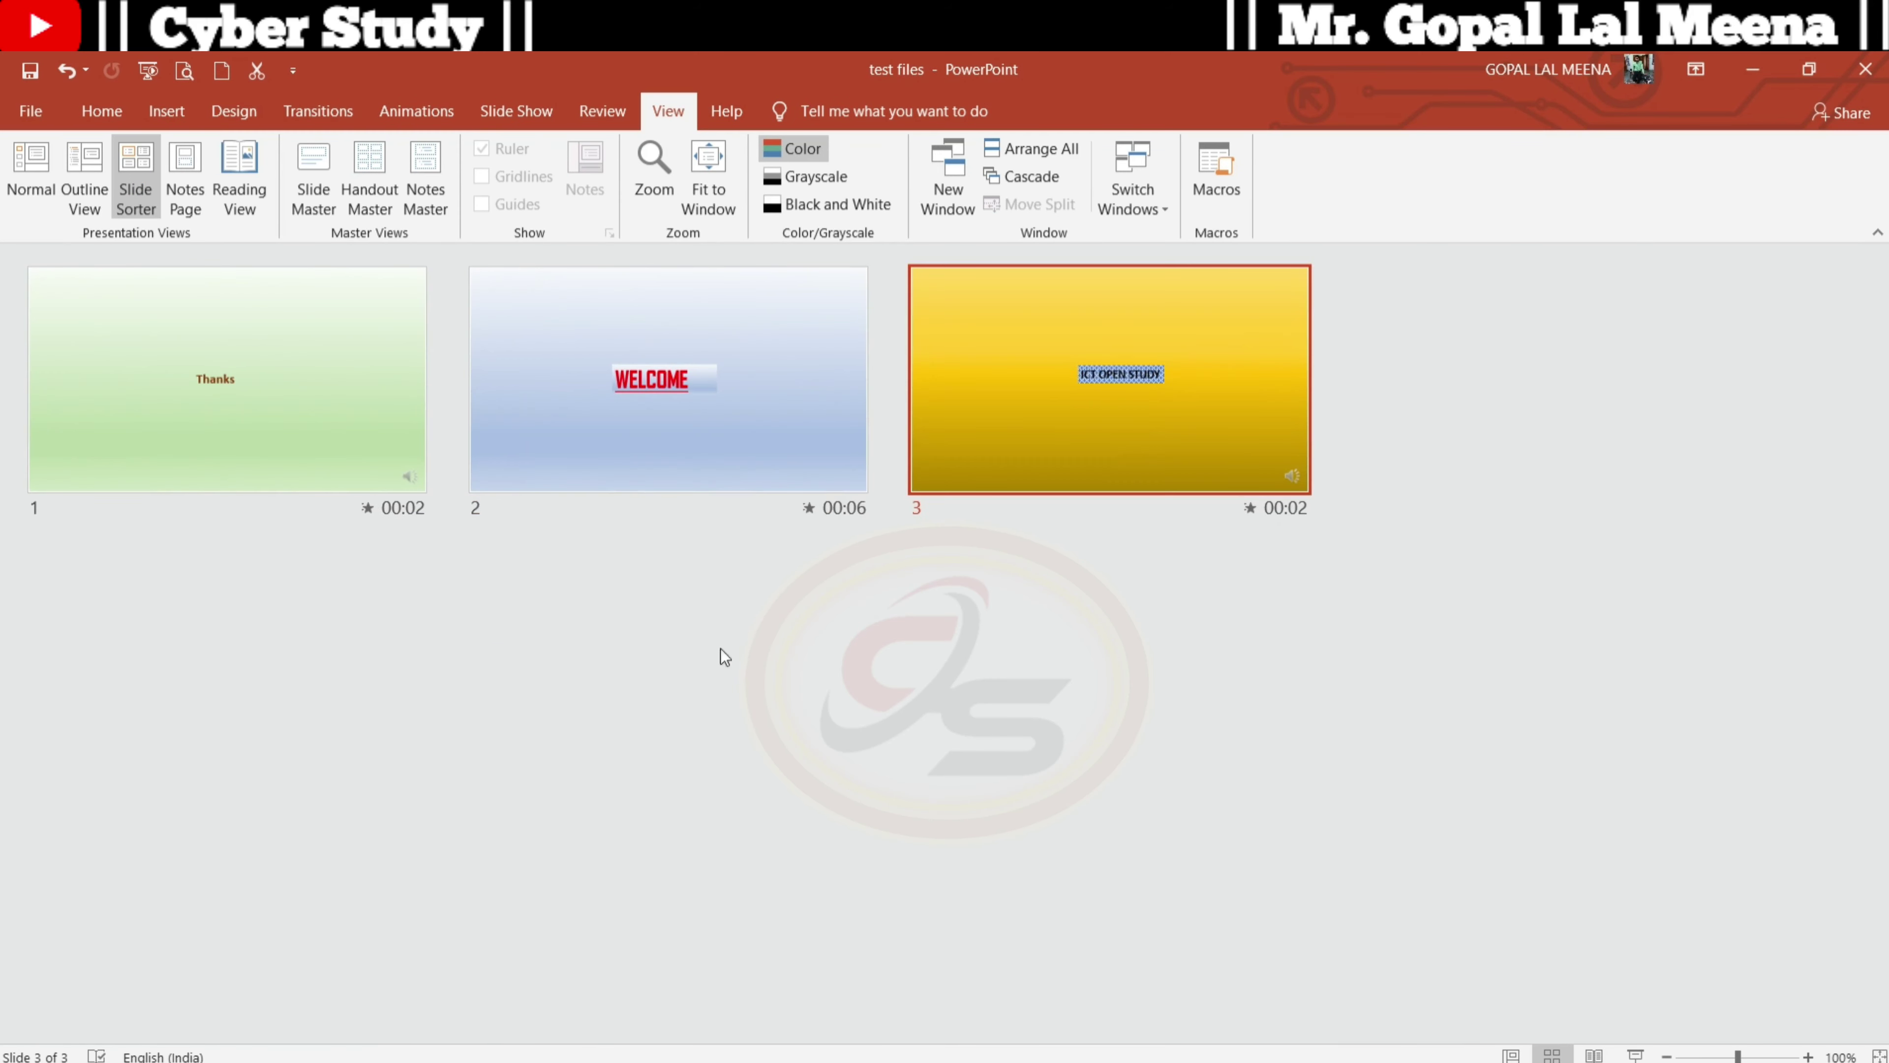
{"action": "left_click_drag", "start_coordinate": [764, 422], "coordinate": [1484, 611]}
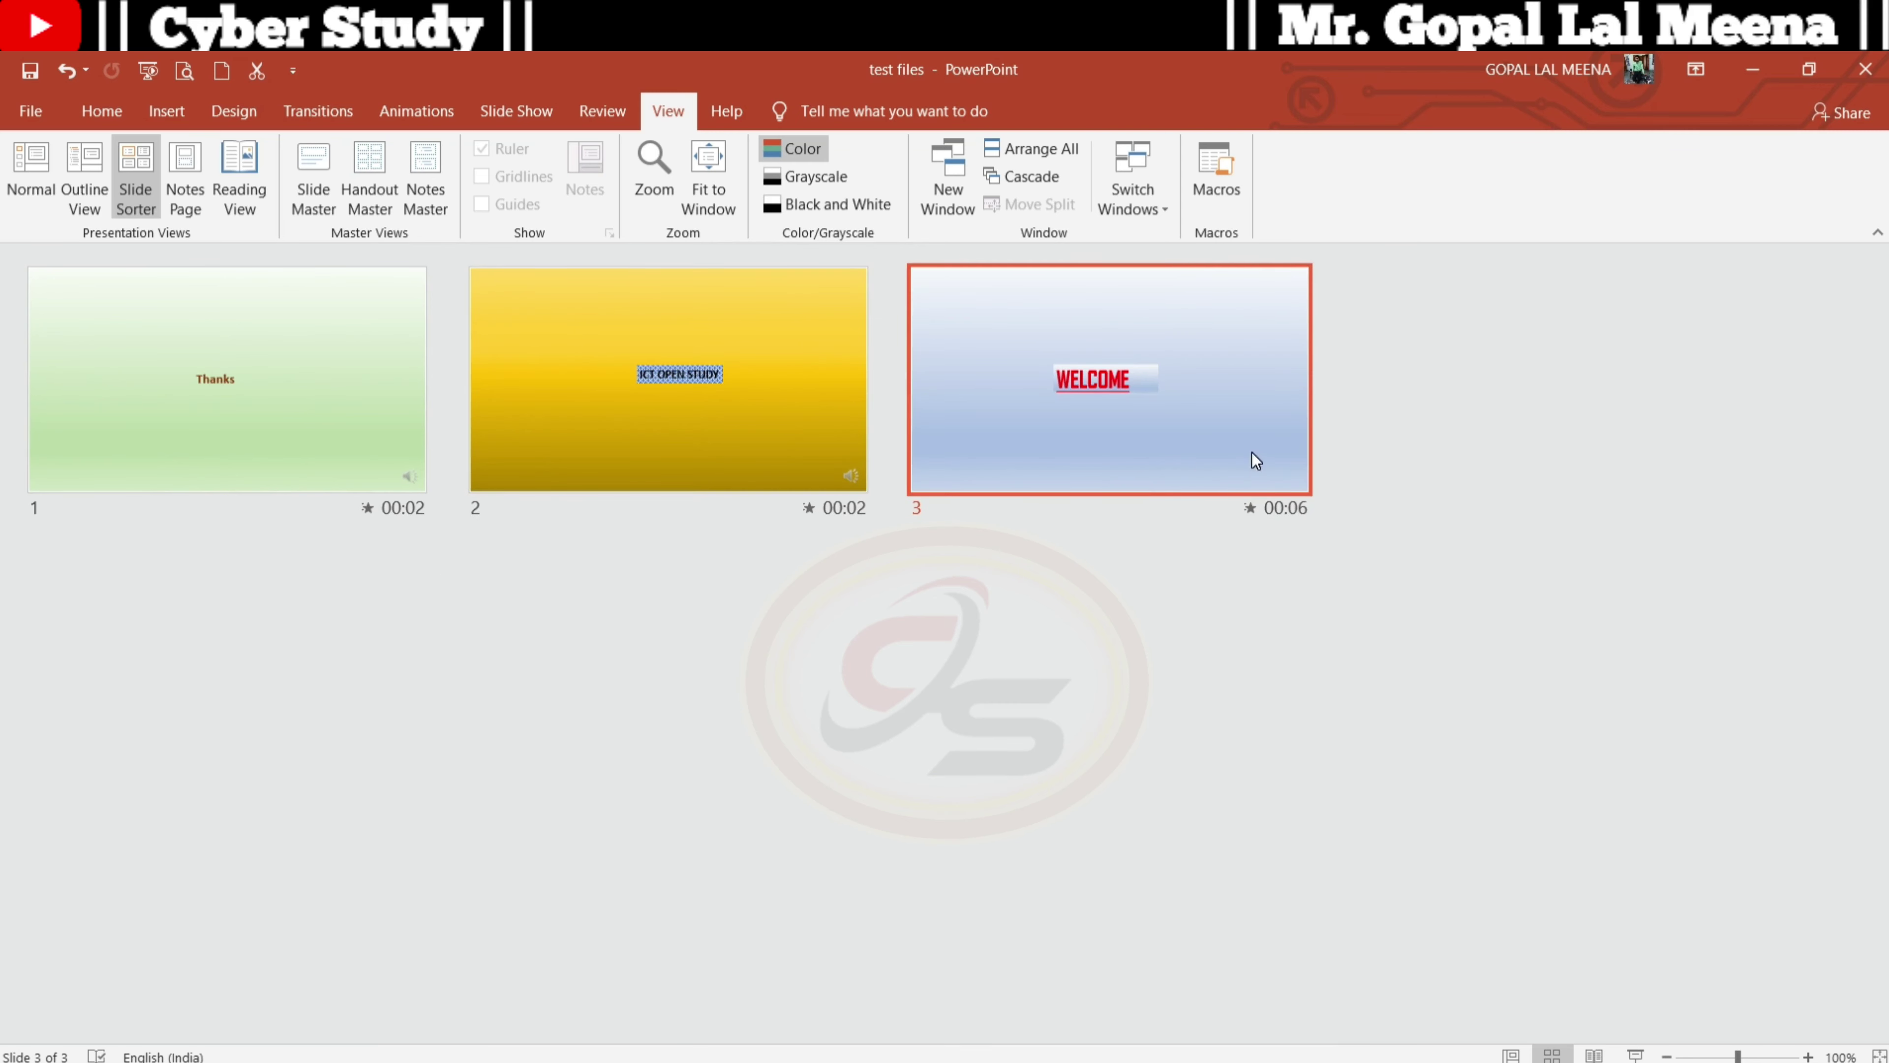
View slide 2's notes page, click through the deck in Reading View, then open Slide Master
{"action": "left_click", "coordinate": [196, 180]}
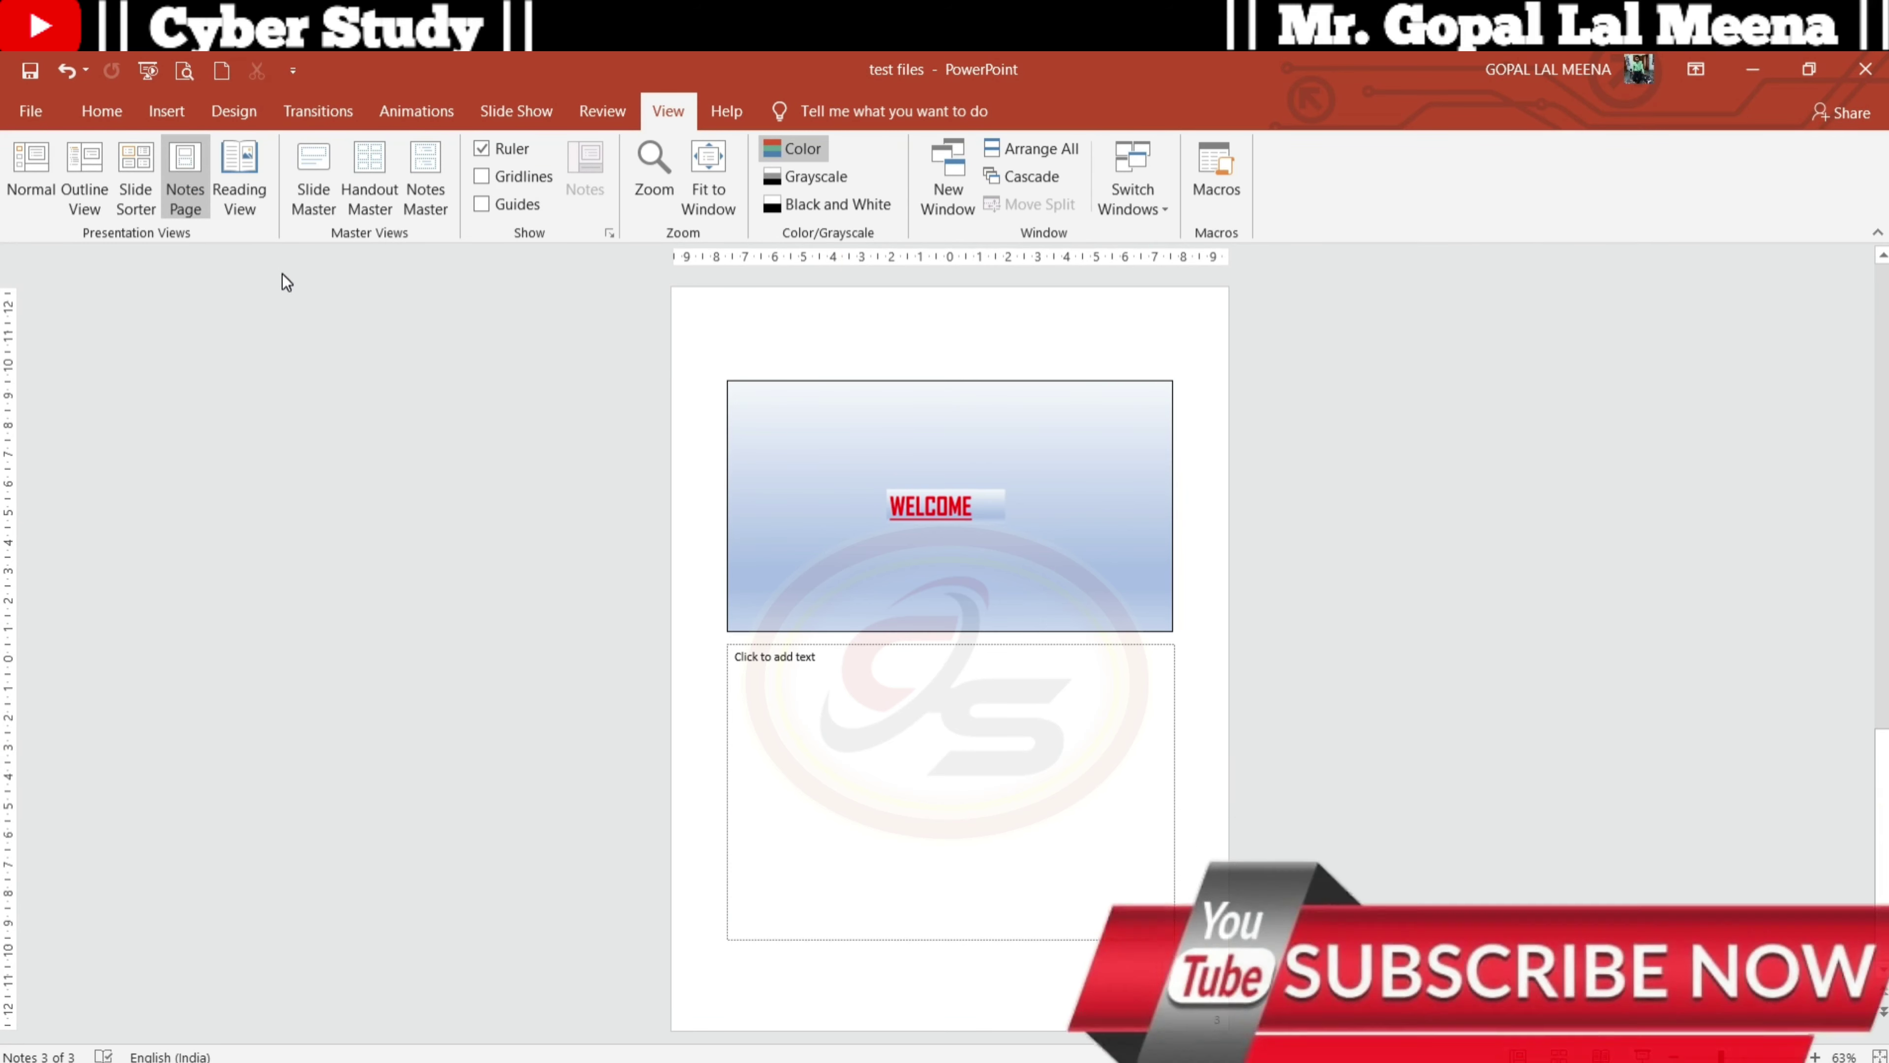
{"action": "key", "text": "Page_Up"}
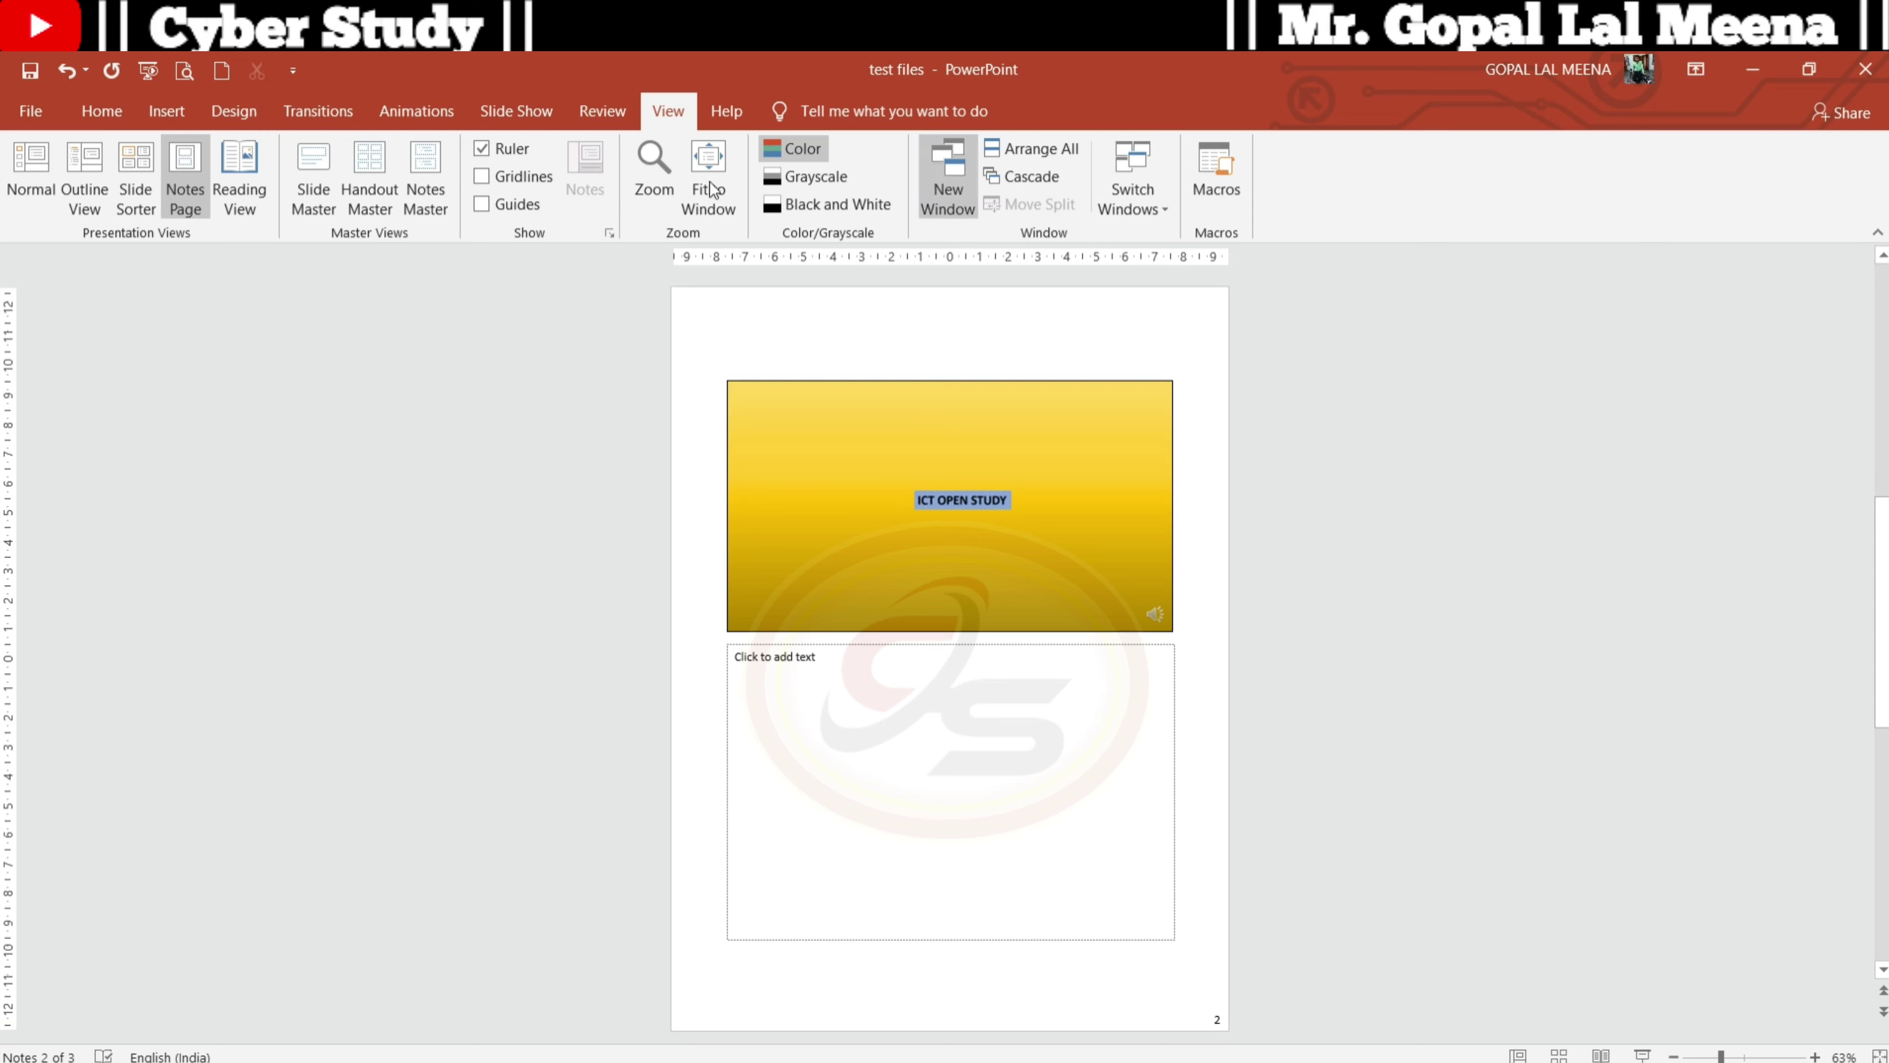
{"action": "left_click", "coordinate": [233, 184]}
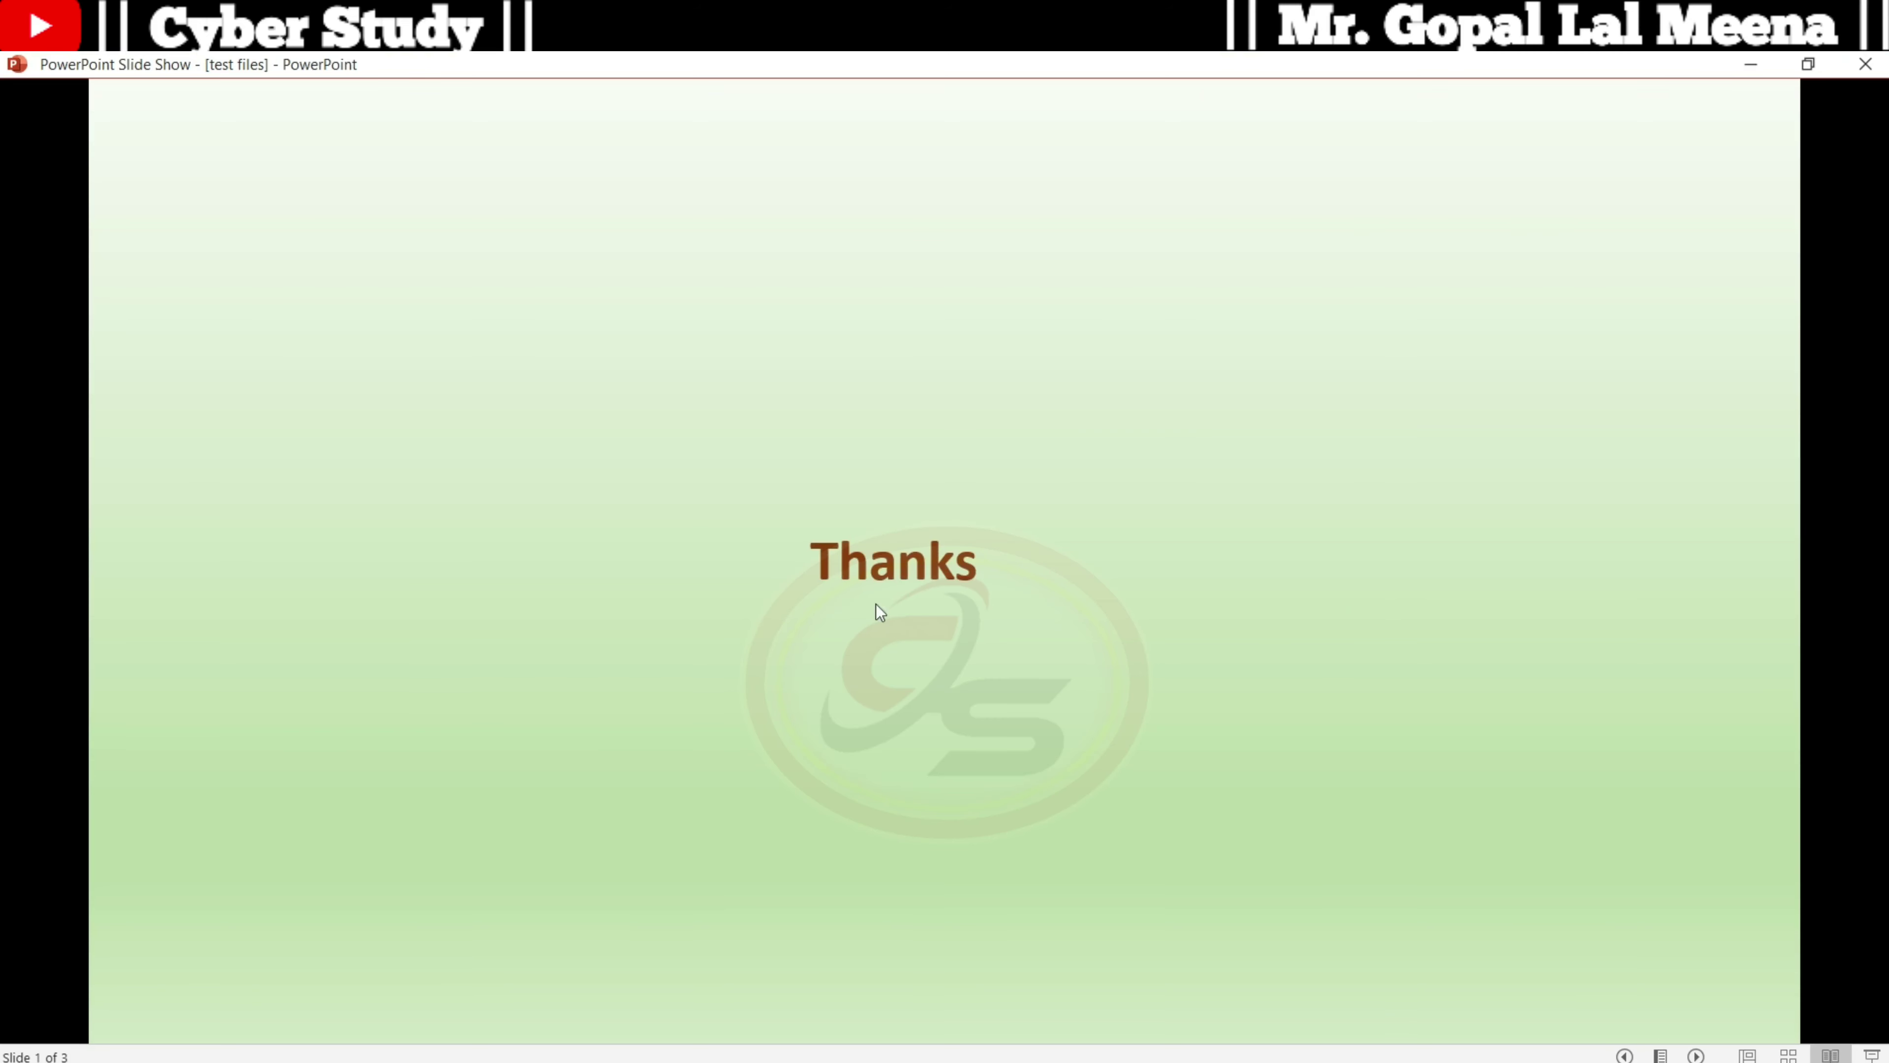
{"action": "left_click", "coordinate": [1662, 660]}
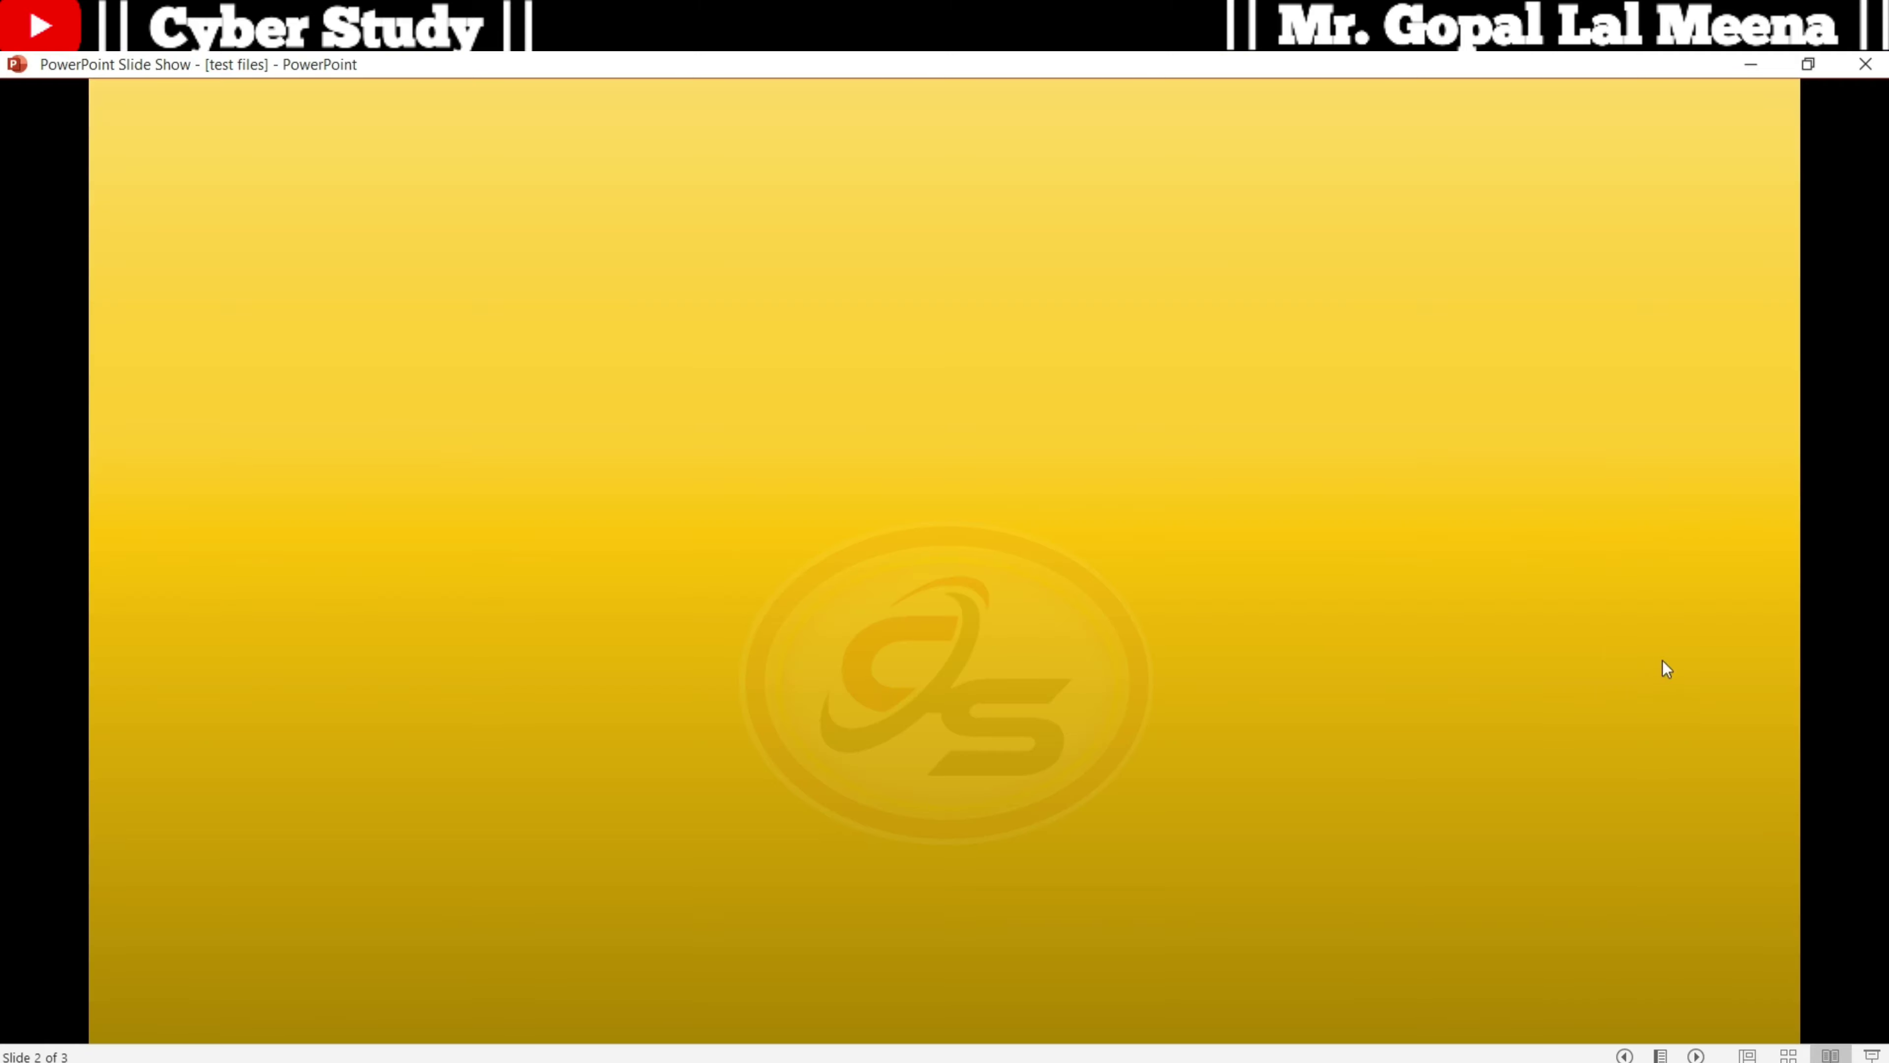
{"action": "left_click", "coordinate": [1308, 654]}
{"action": "left_click", "coordinate": [1311, 663]}
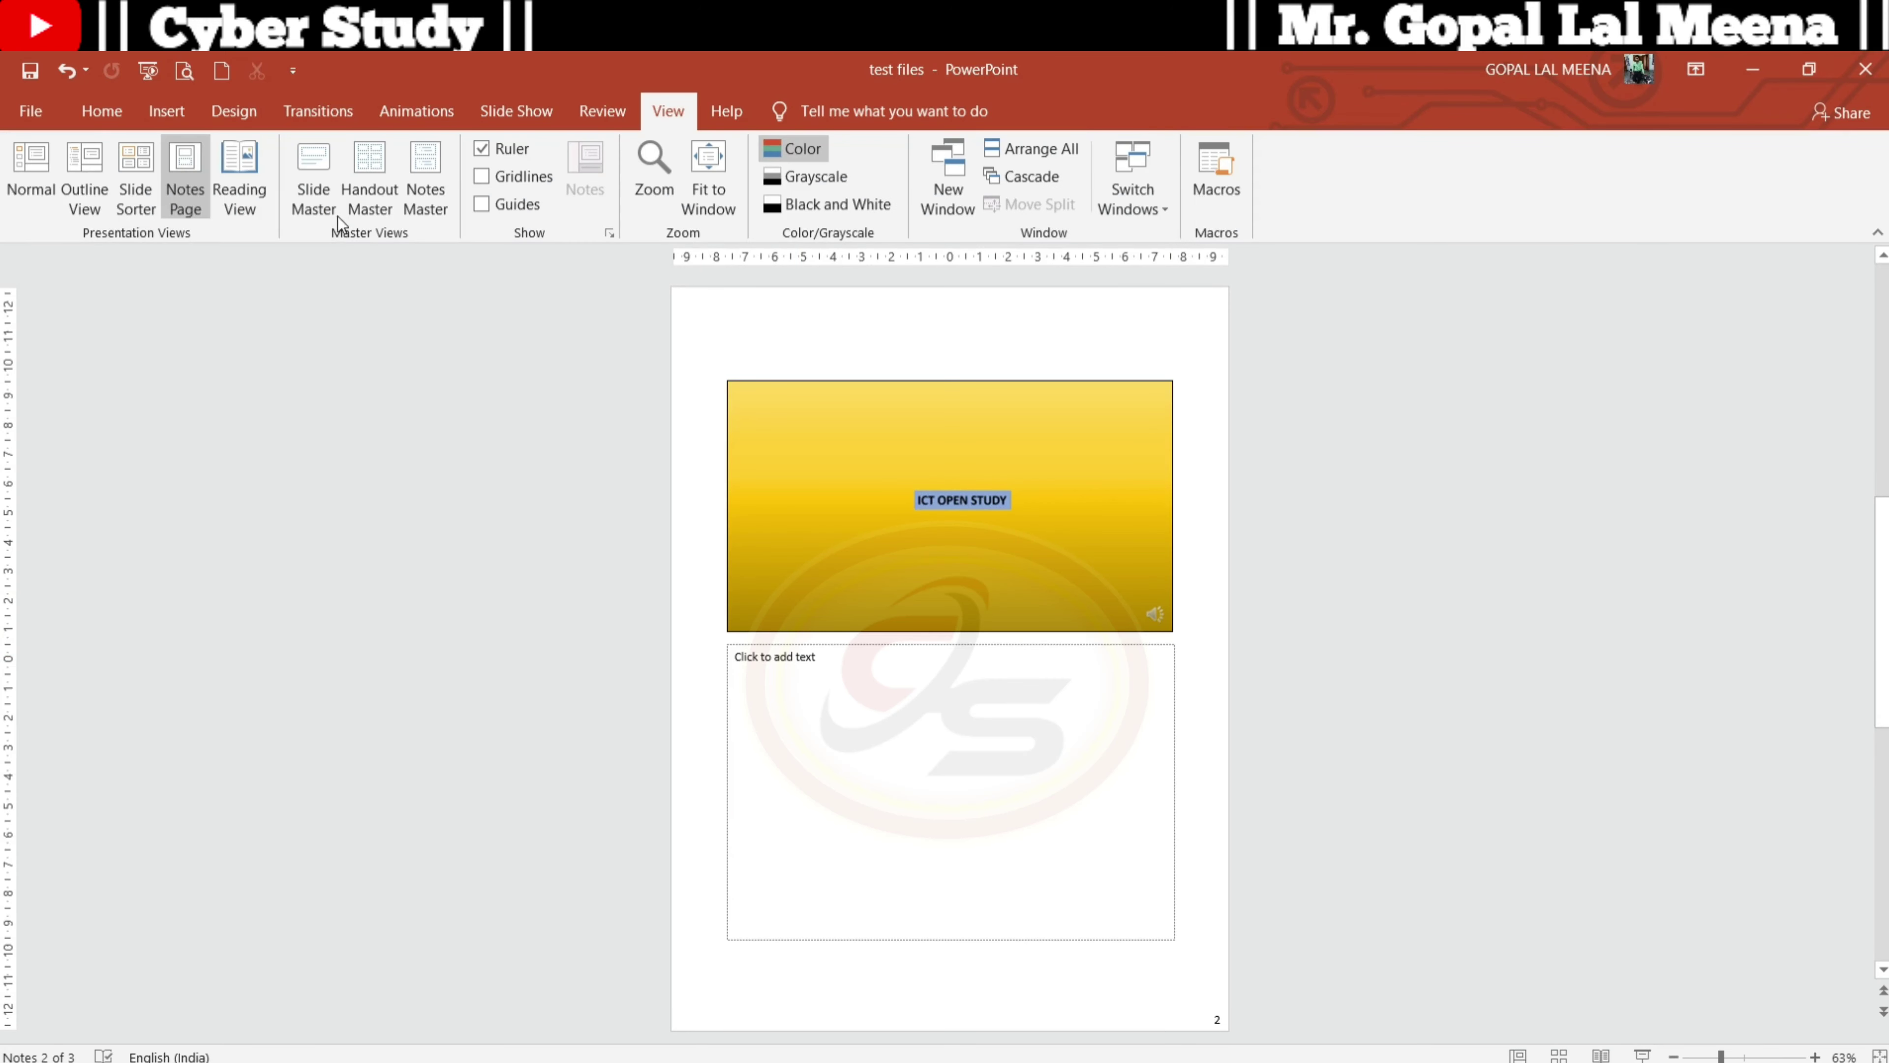
{"action": "left_click", "coordinate": [313, 182]}
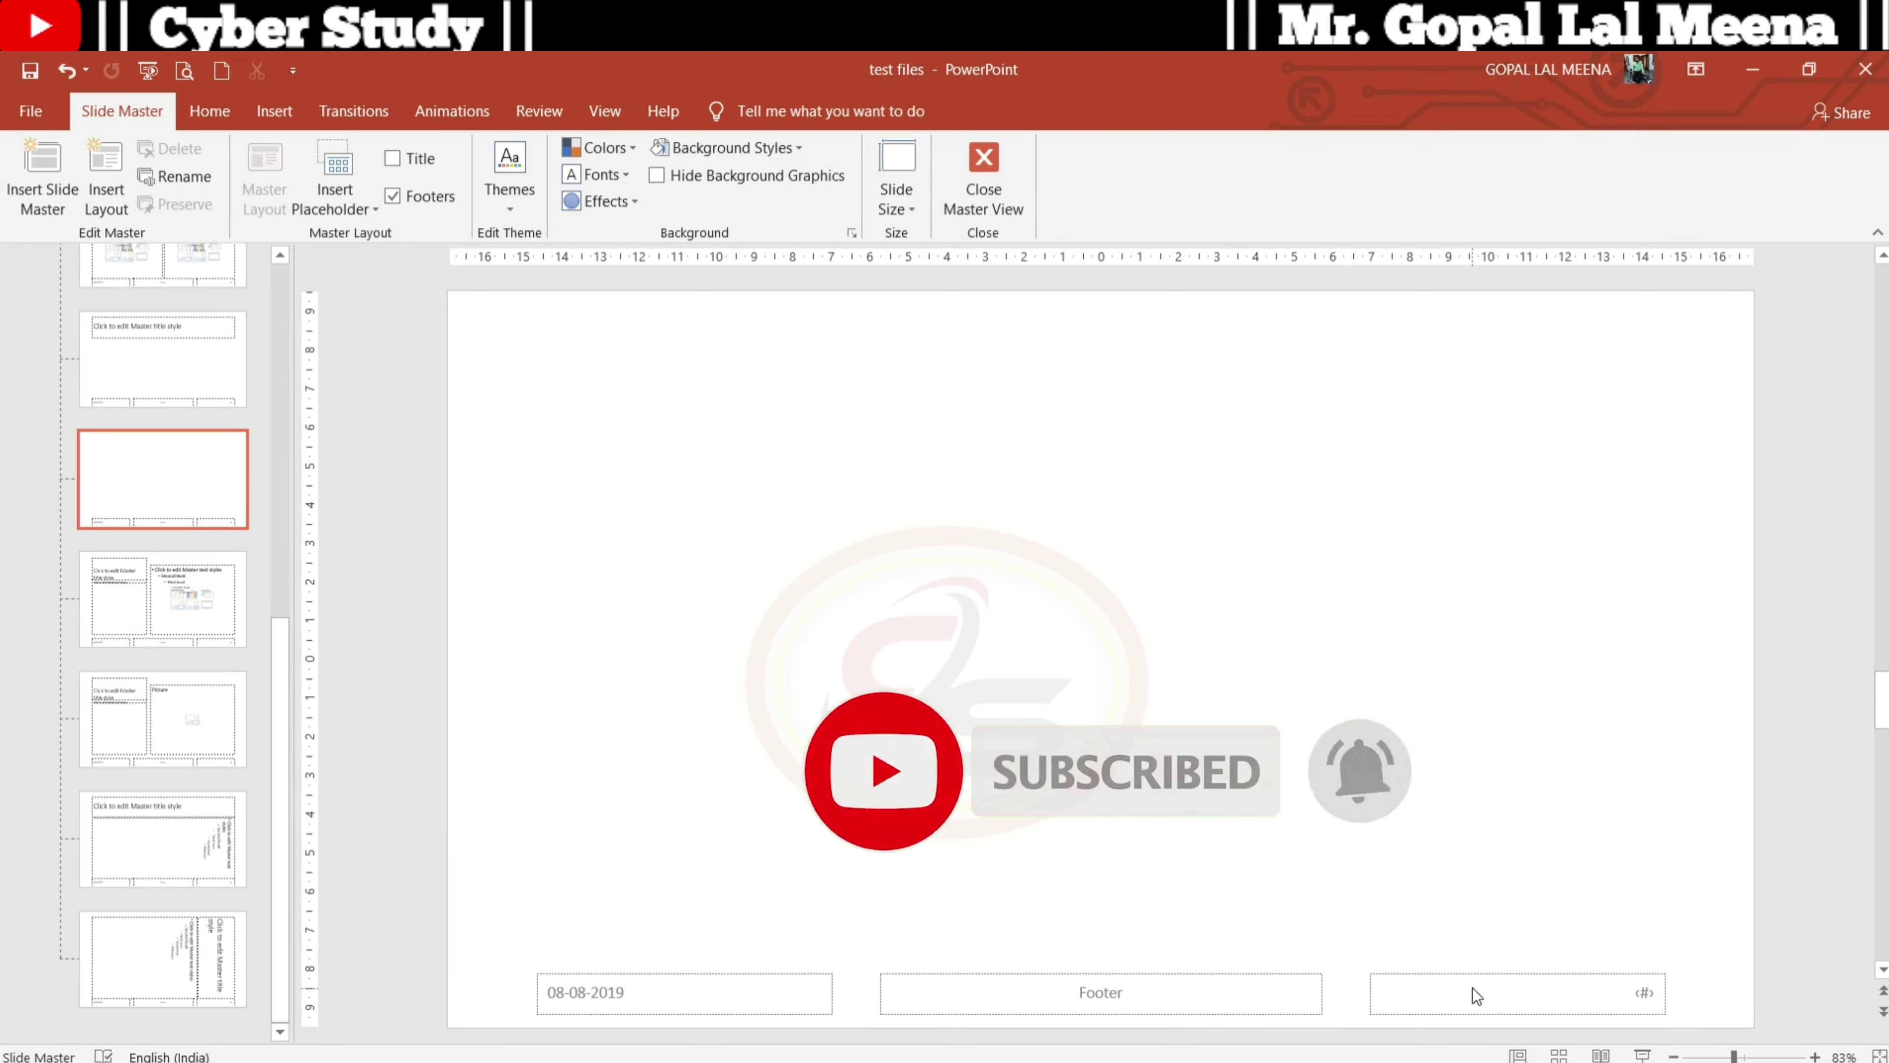
Pick the Title Only layout in Slide Master, then close Master View
{"action": "key", "text": "Up"}
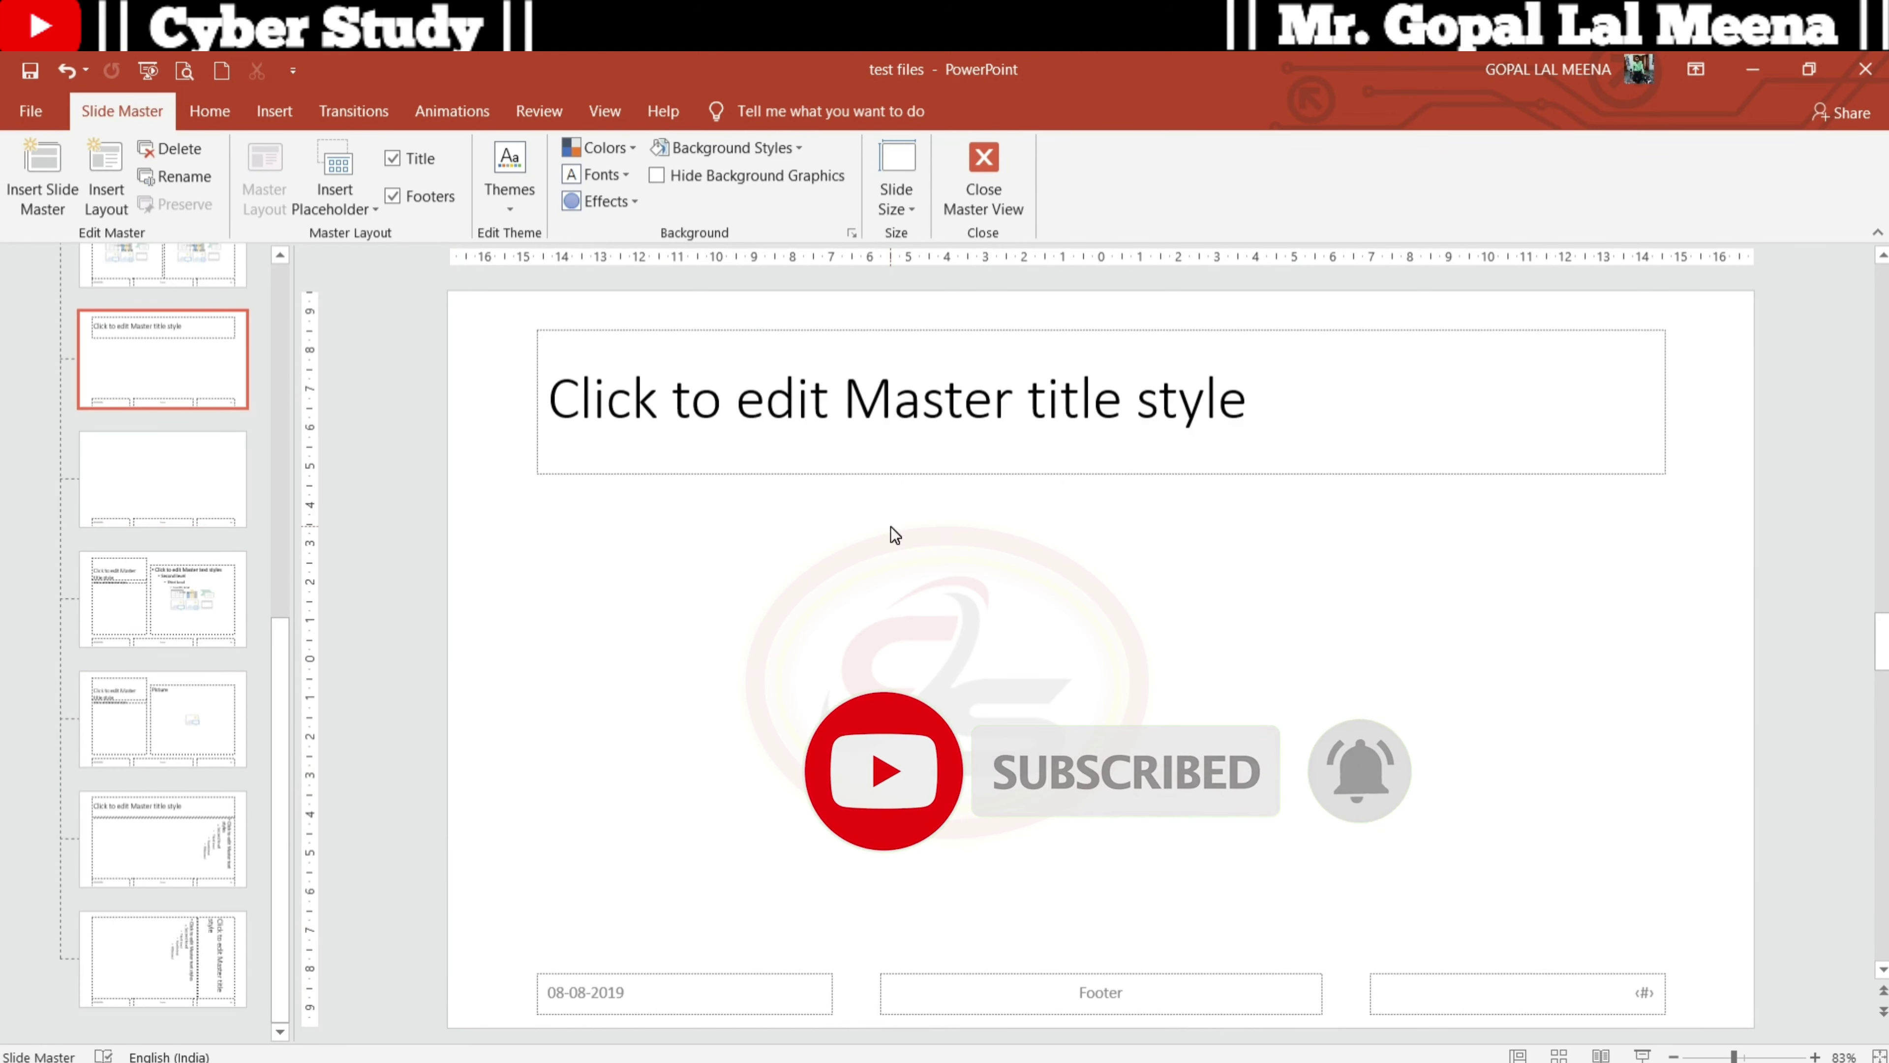
{"action": "scroll", "coordinate": [211, 780], "scroll_direction": "up", "scroll_amount": 2}
{"action": "scroll", "coordinate": [201, 707], "scroll_direction": "up", "scroll_amount": 1}
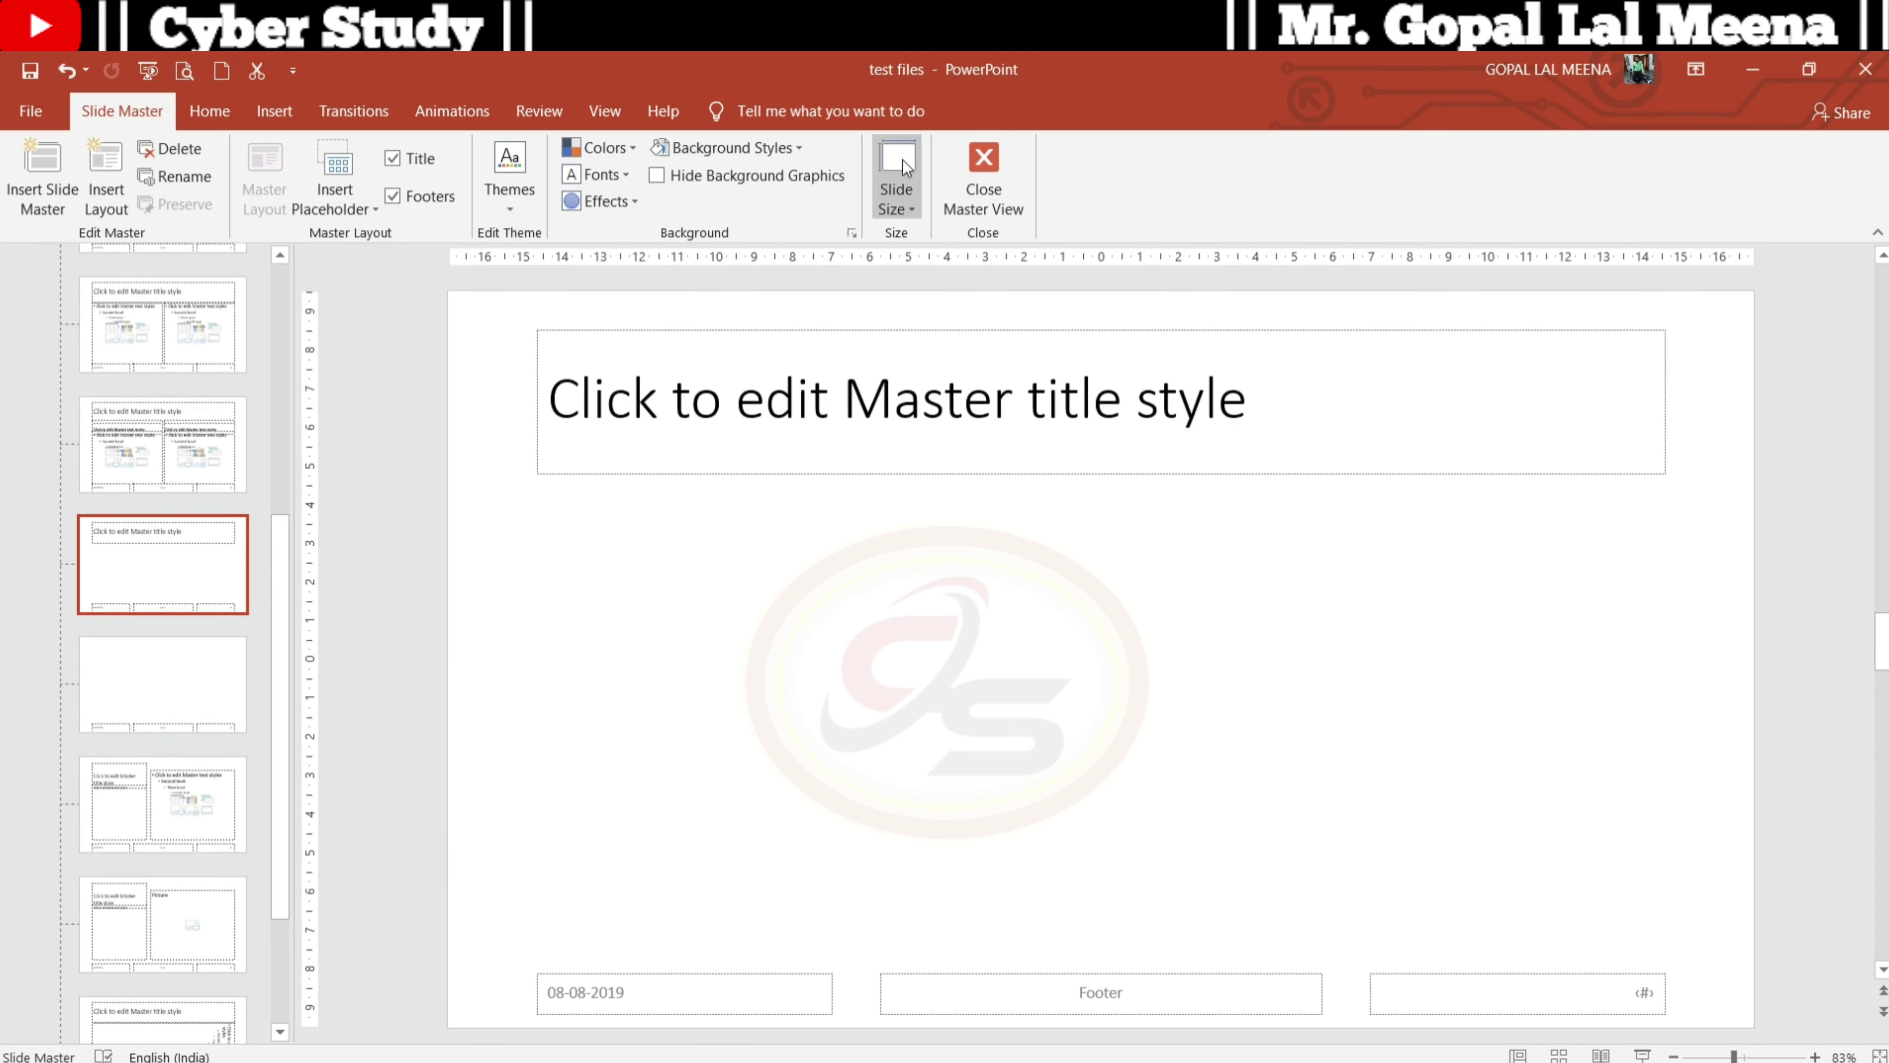
{"action": "left_click", "coordinate": [991, 186]}
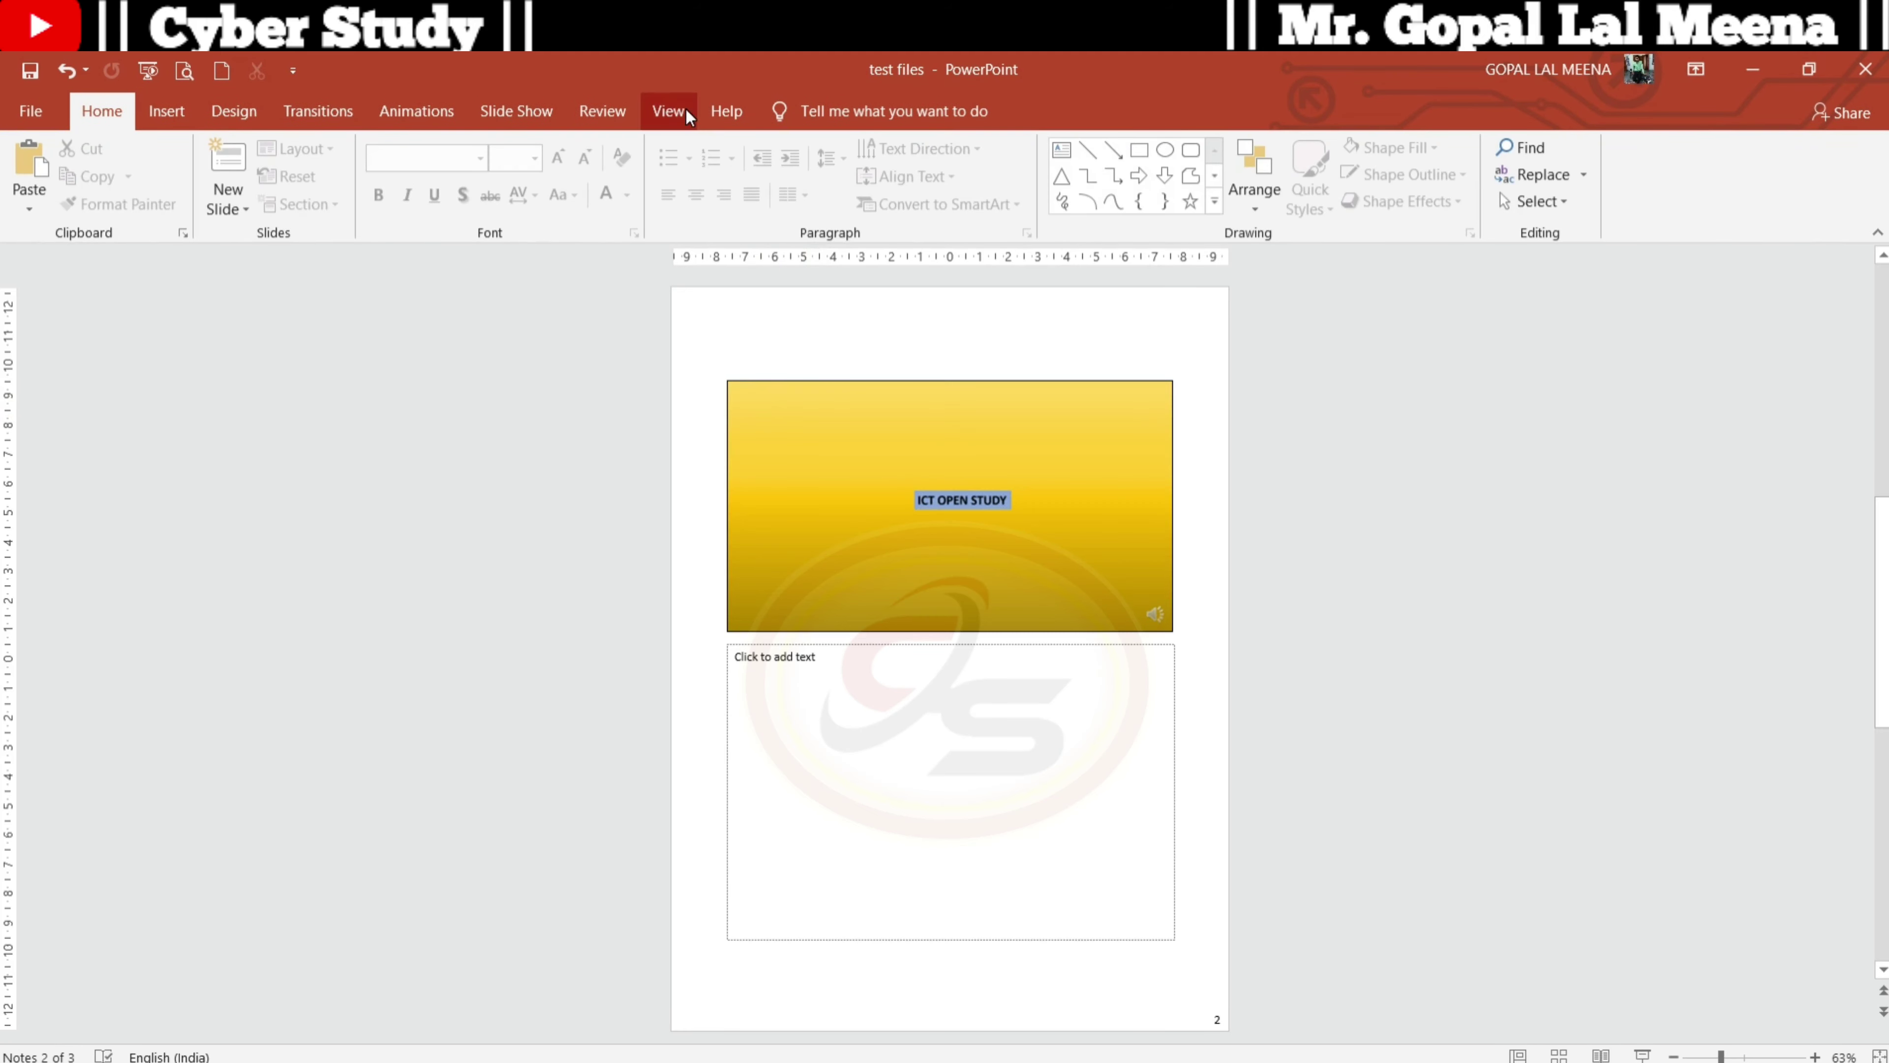
Toggle gridlines and guides on and off, and turn the ruler off
{"action": "left_click", "coordinate": [673, 112]}
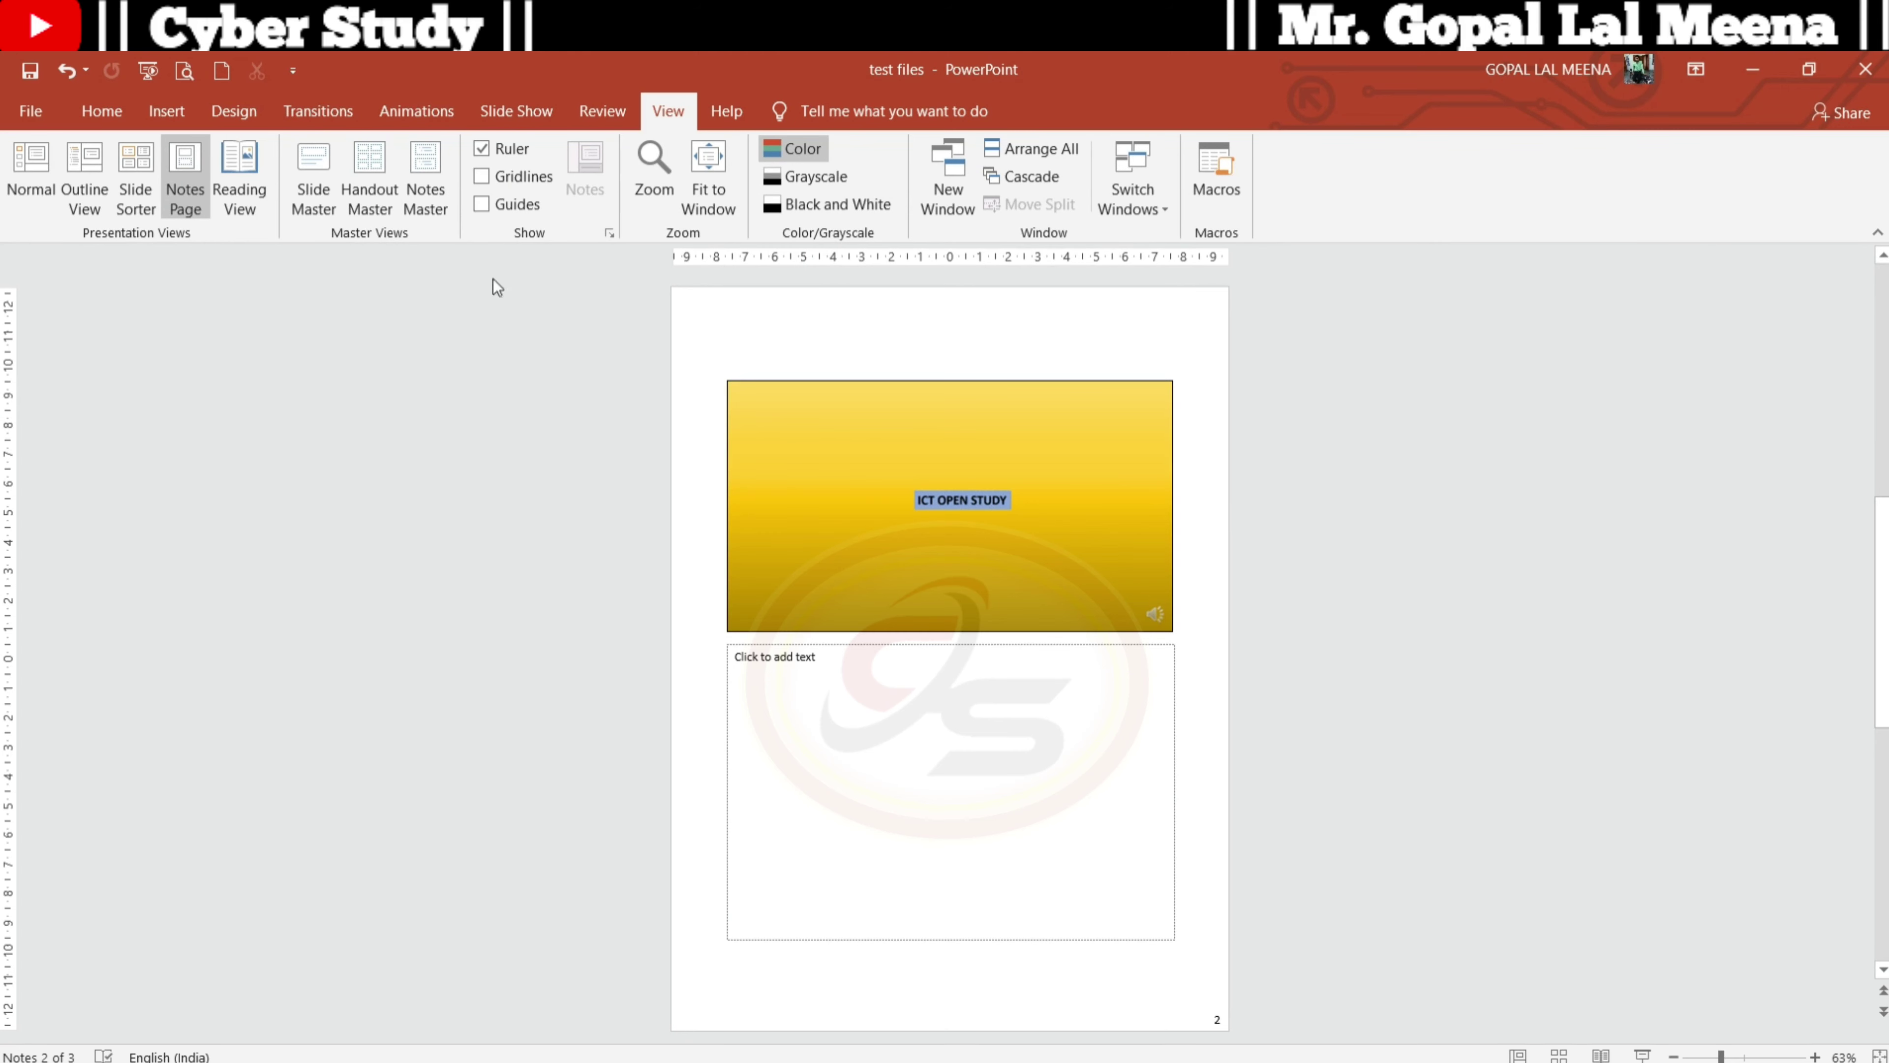
{"action": "left_click", "coordinate": [492, 179]}
{"action": "left_click", "coordinate": [485, 178]}
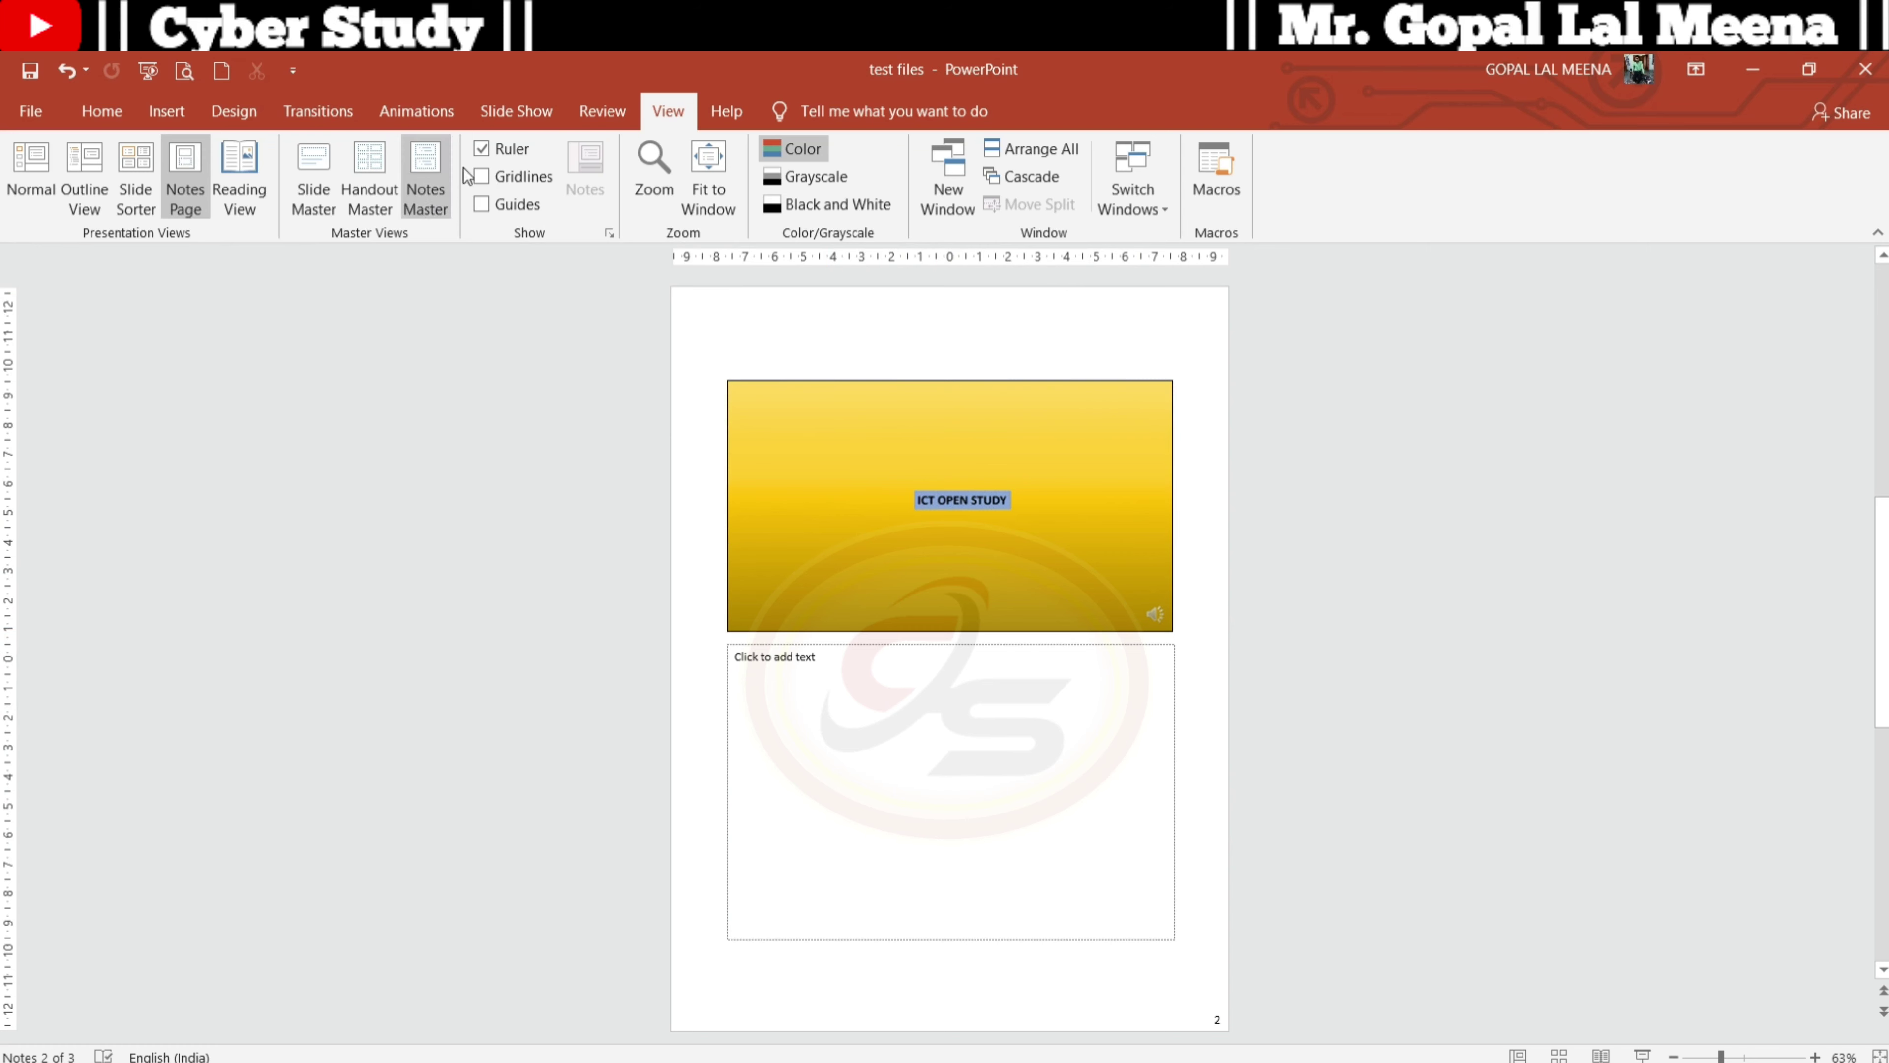
{"action": "left_click", "coordinate": [483, 149]}
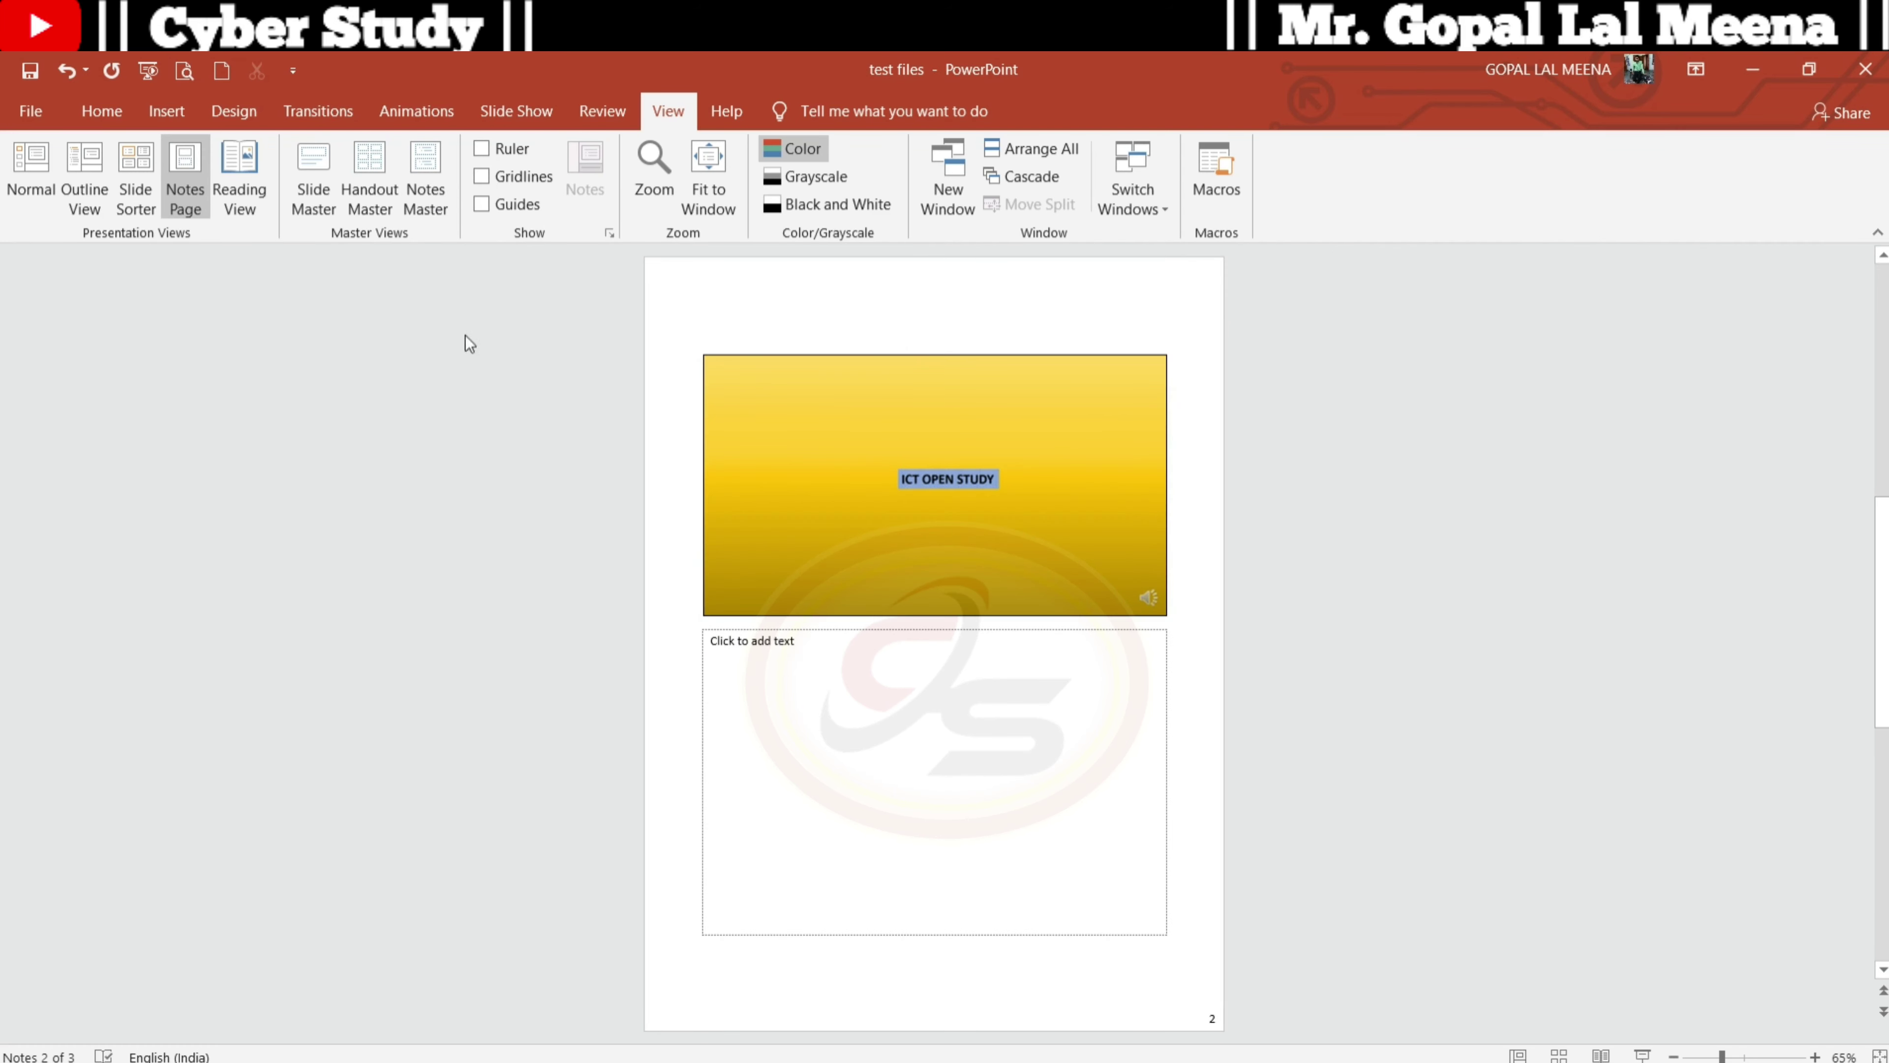
{"action": "left_click", "coordinate": [488, 206]}
{"action": "left_click", "coordinate": [482, 204]}
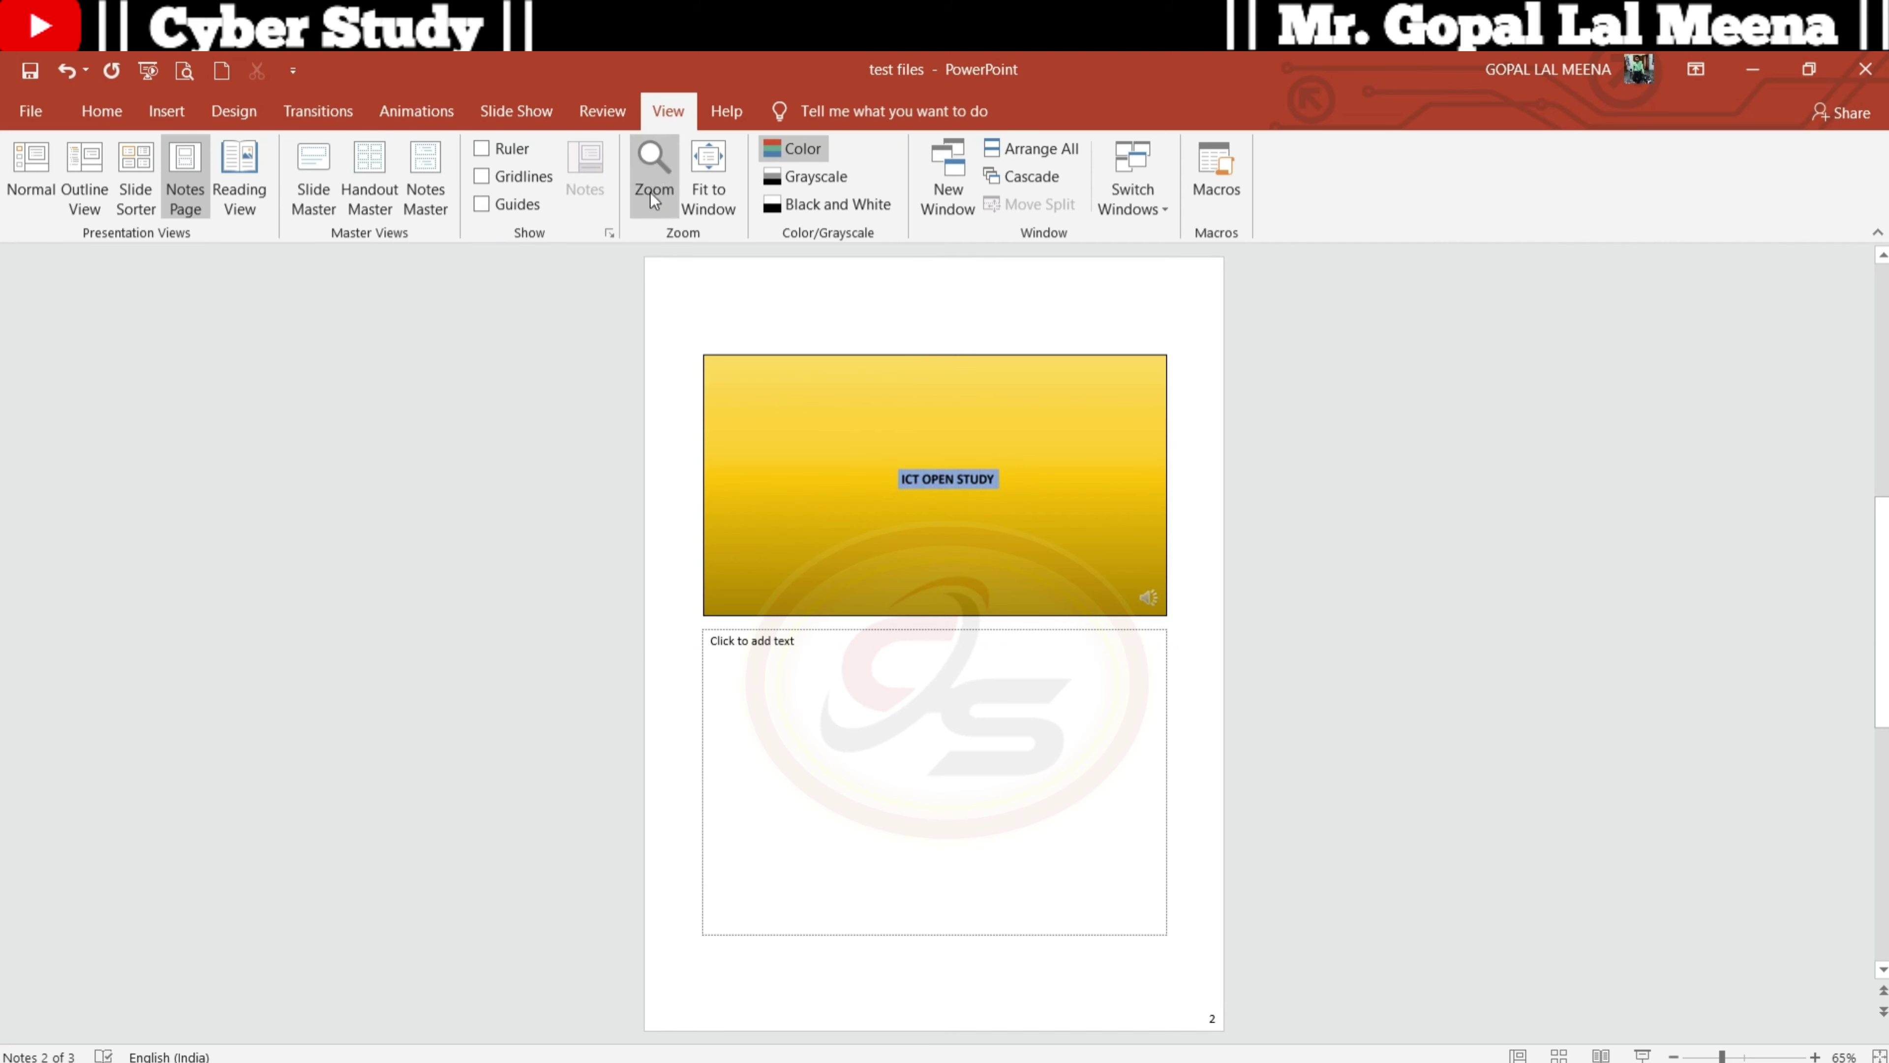
{"action": "left_click", "coordinate": [653, 178]}
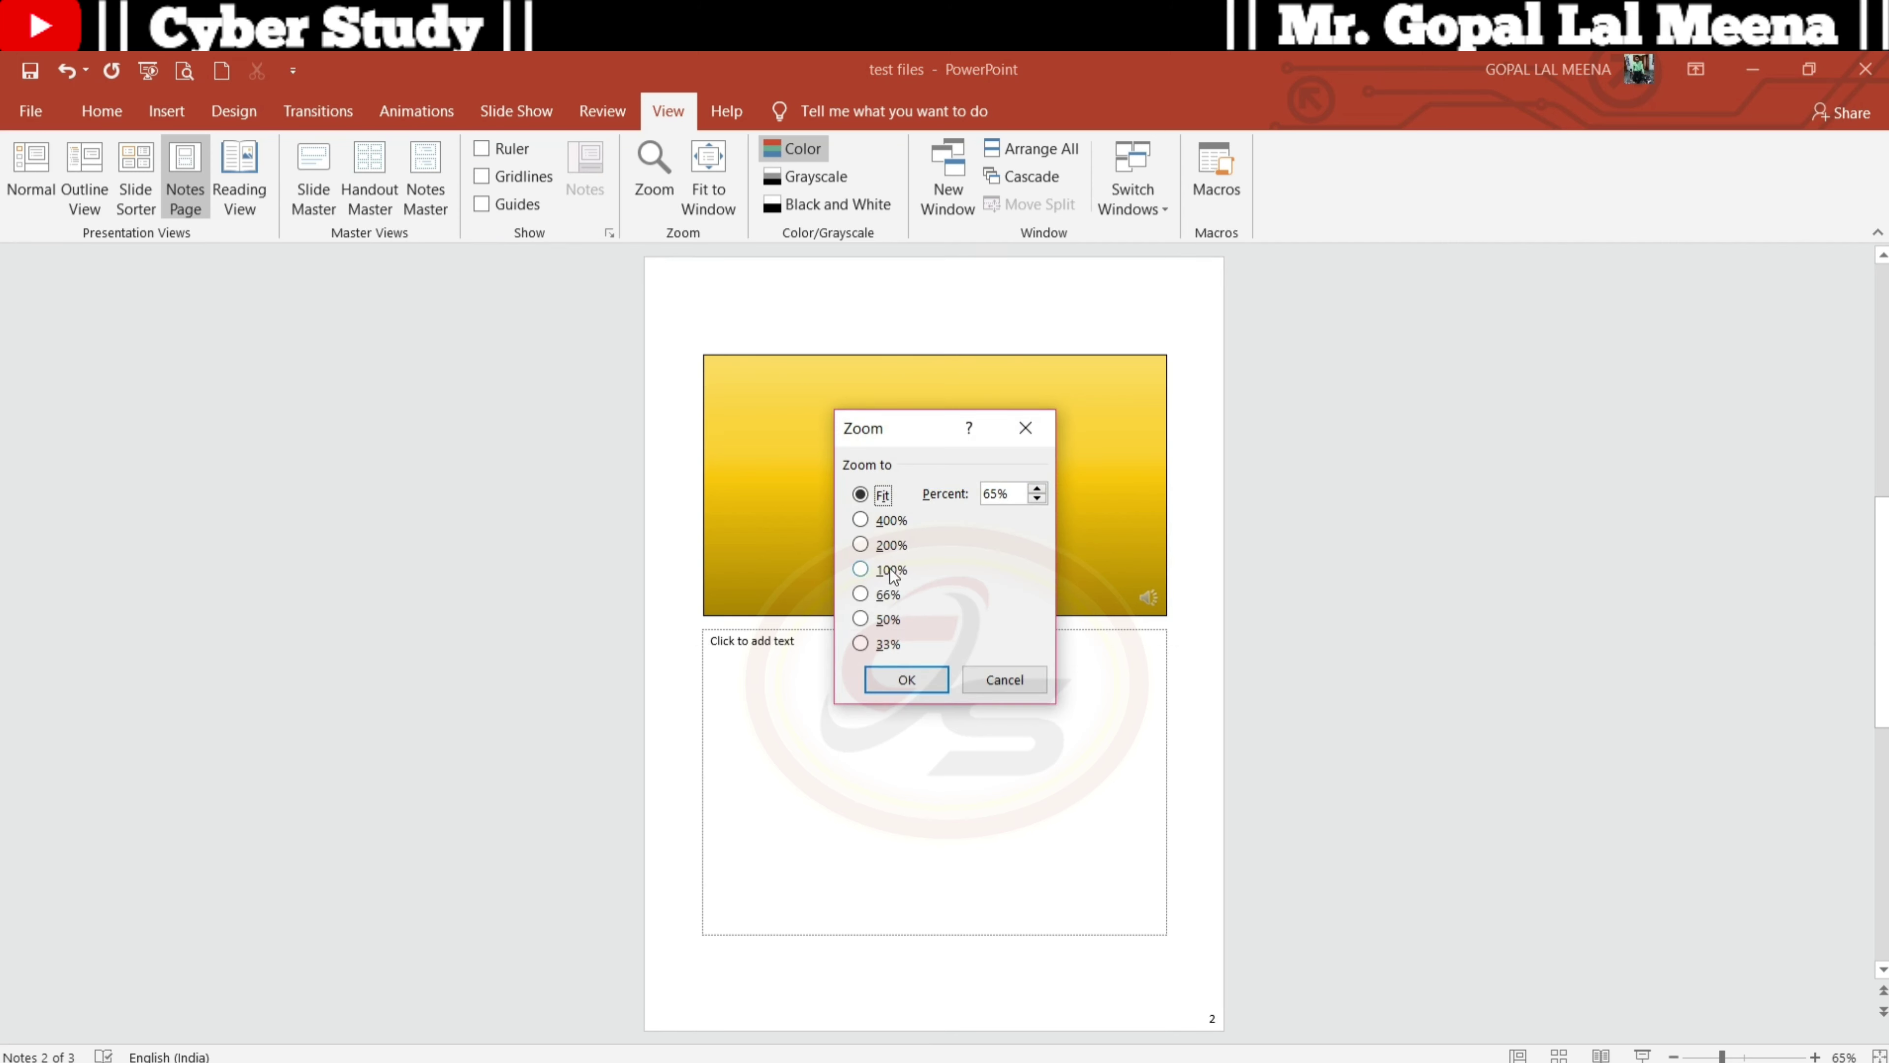
{"action": "left_click", "coordinate": [889, 547]}
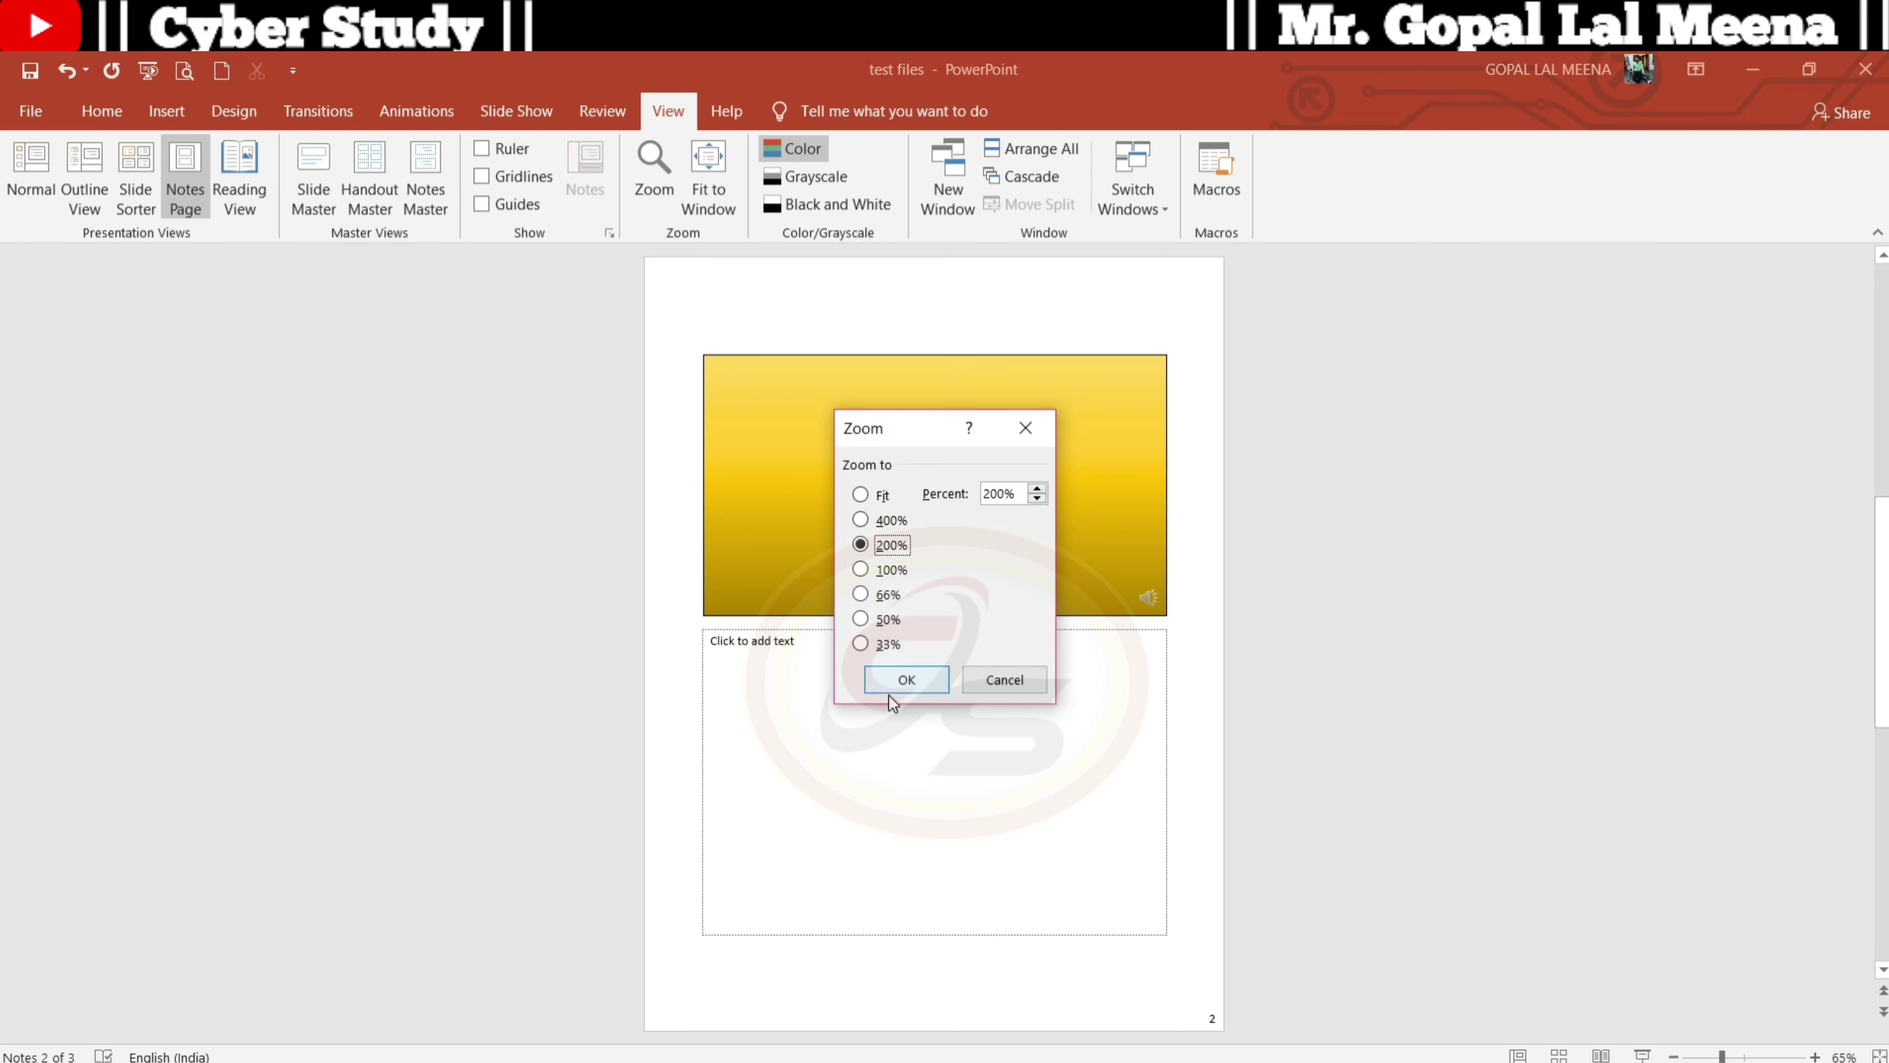
{"action": "left_click", "coordinate": [900, 679]}
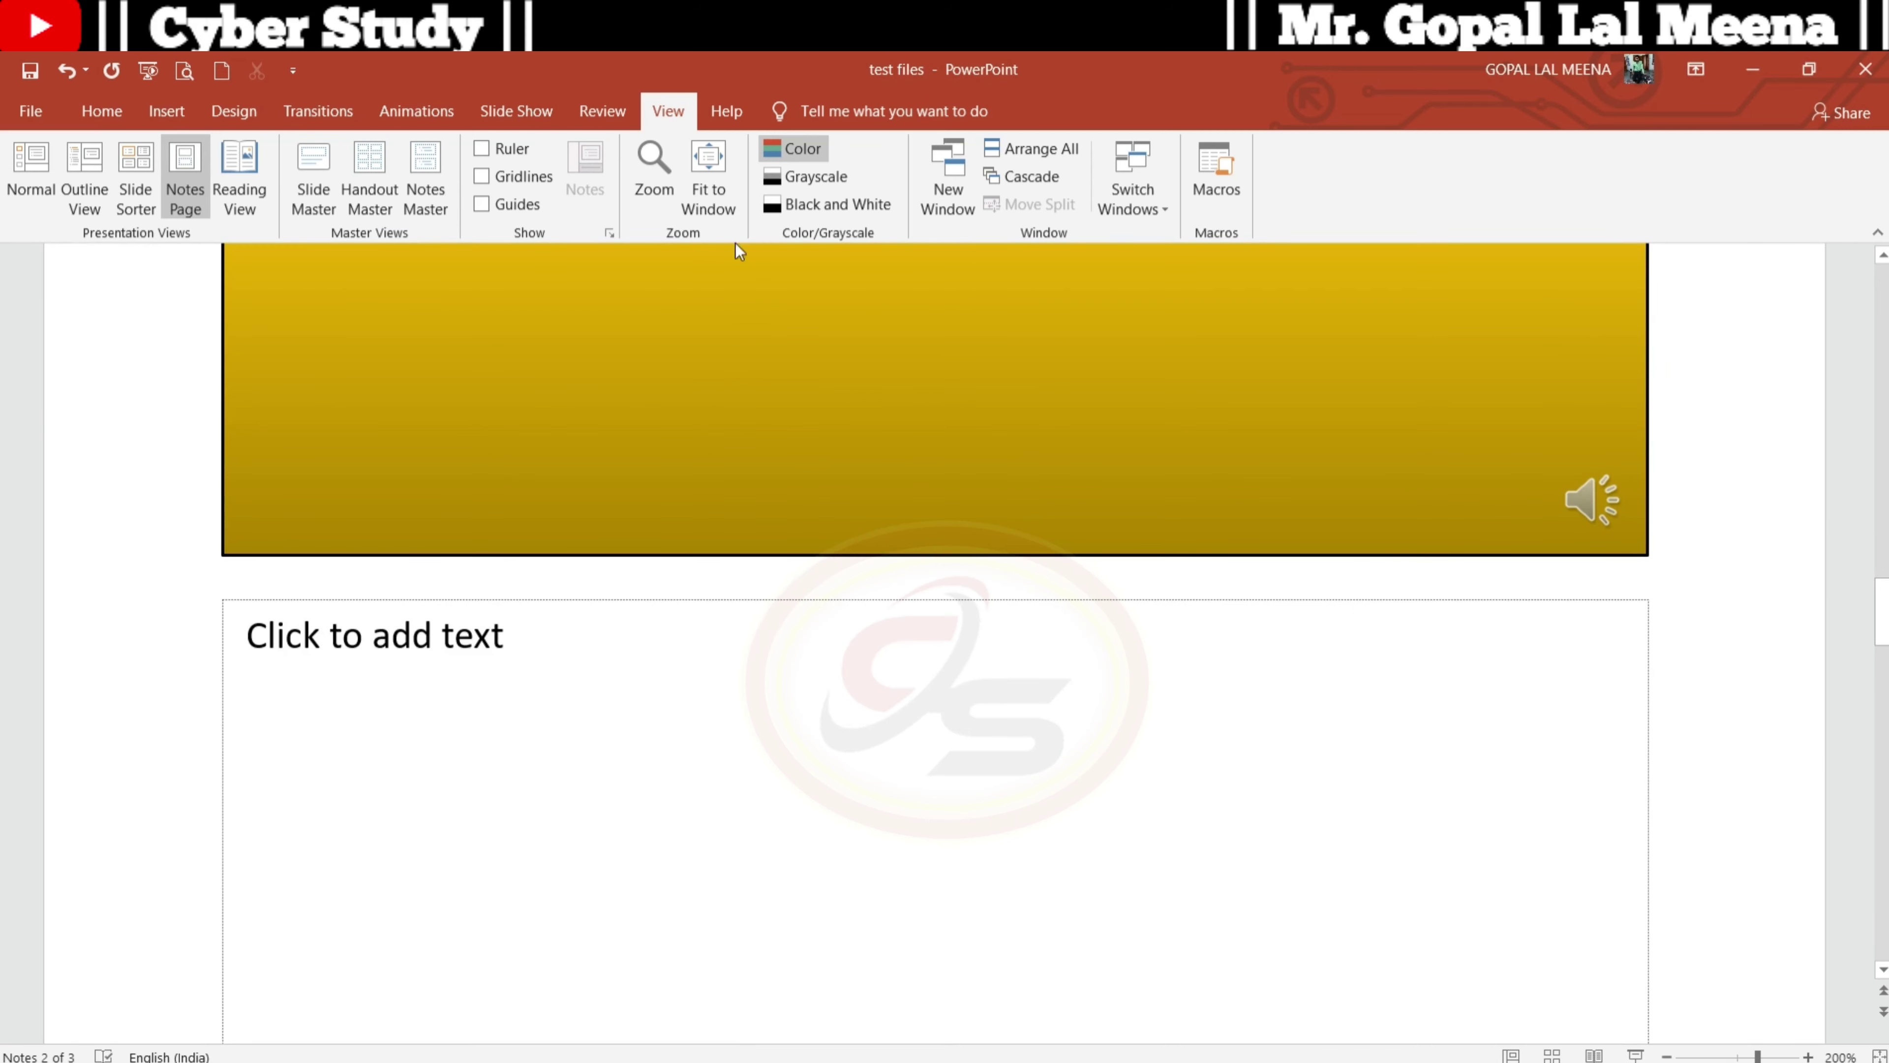
{"action": "left_click", "coordinate": [717, 187]}
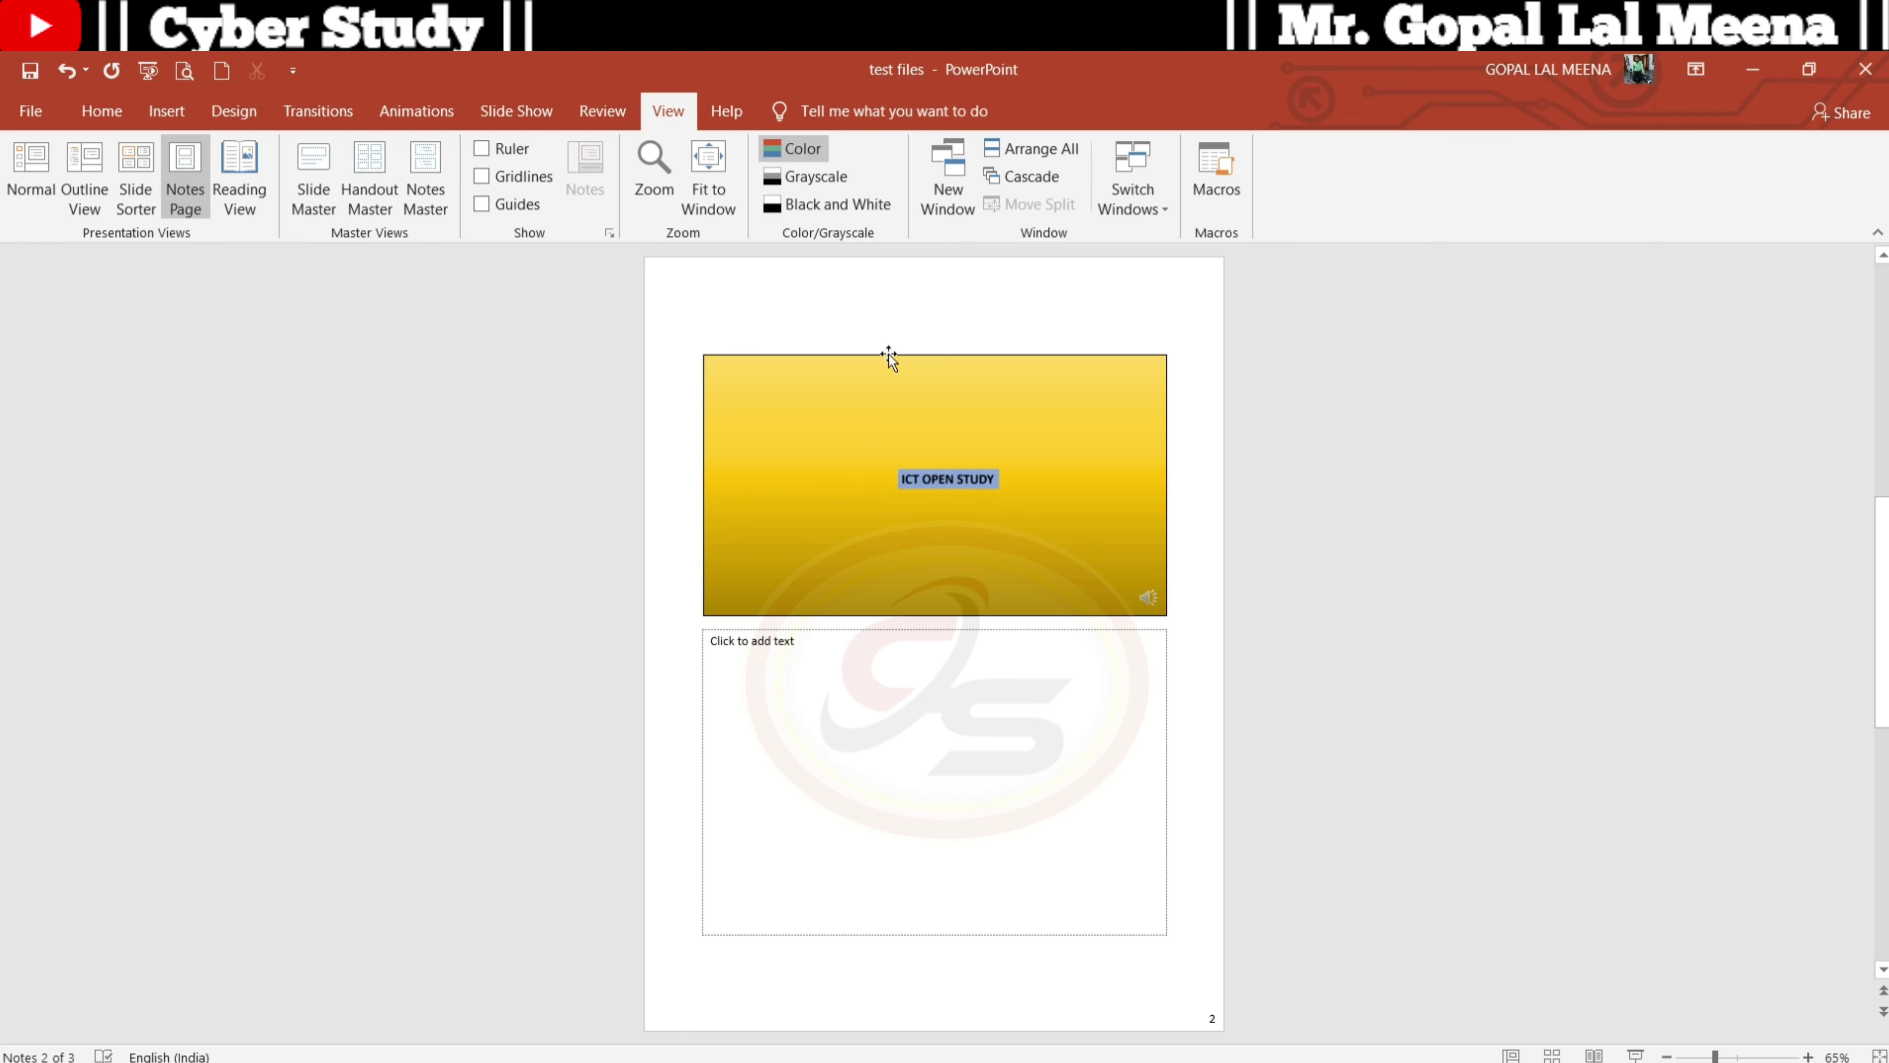
Preview the notes page in grayscale modes, return to colour, and drag the slide image up-left
{"action": "left_click", "coordinate": [807, 179]}
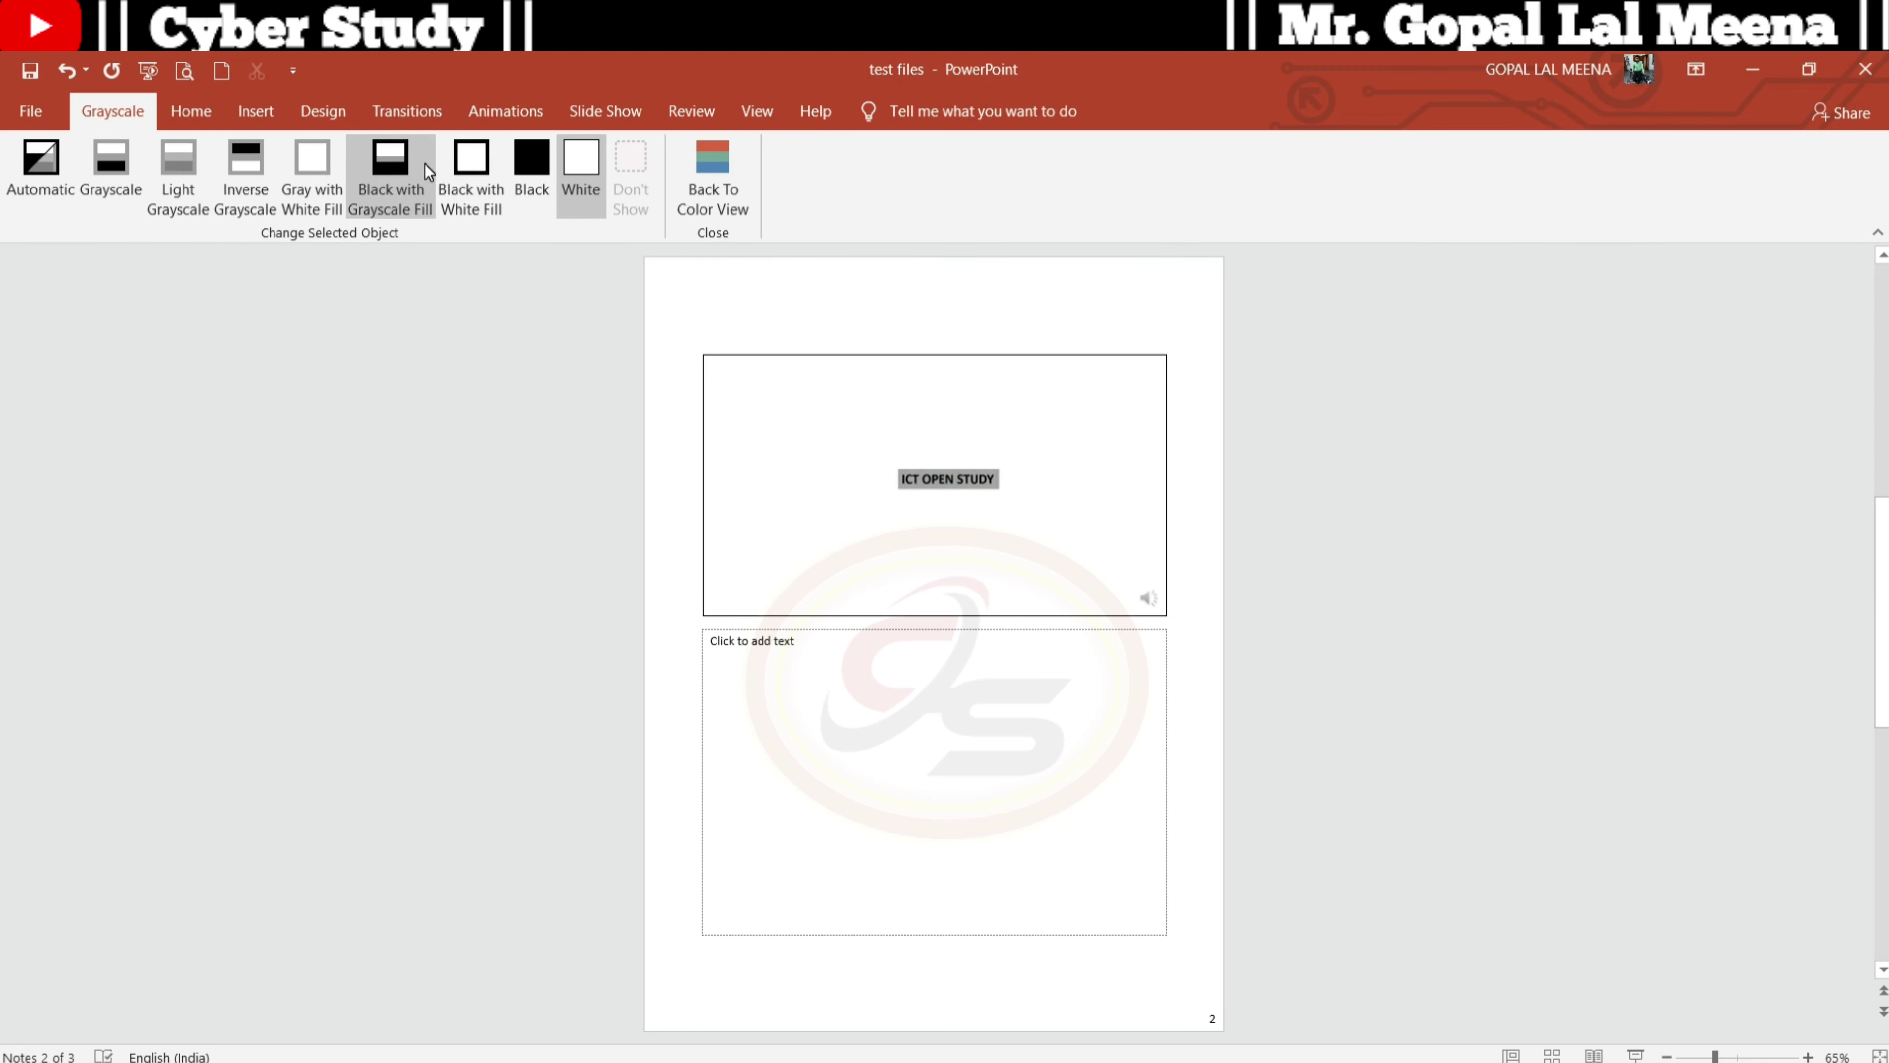
{"action": "left_click", "coordinate": [405, 162]}
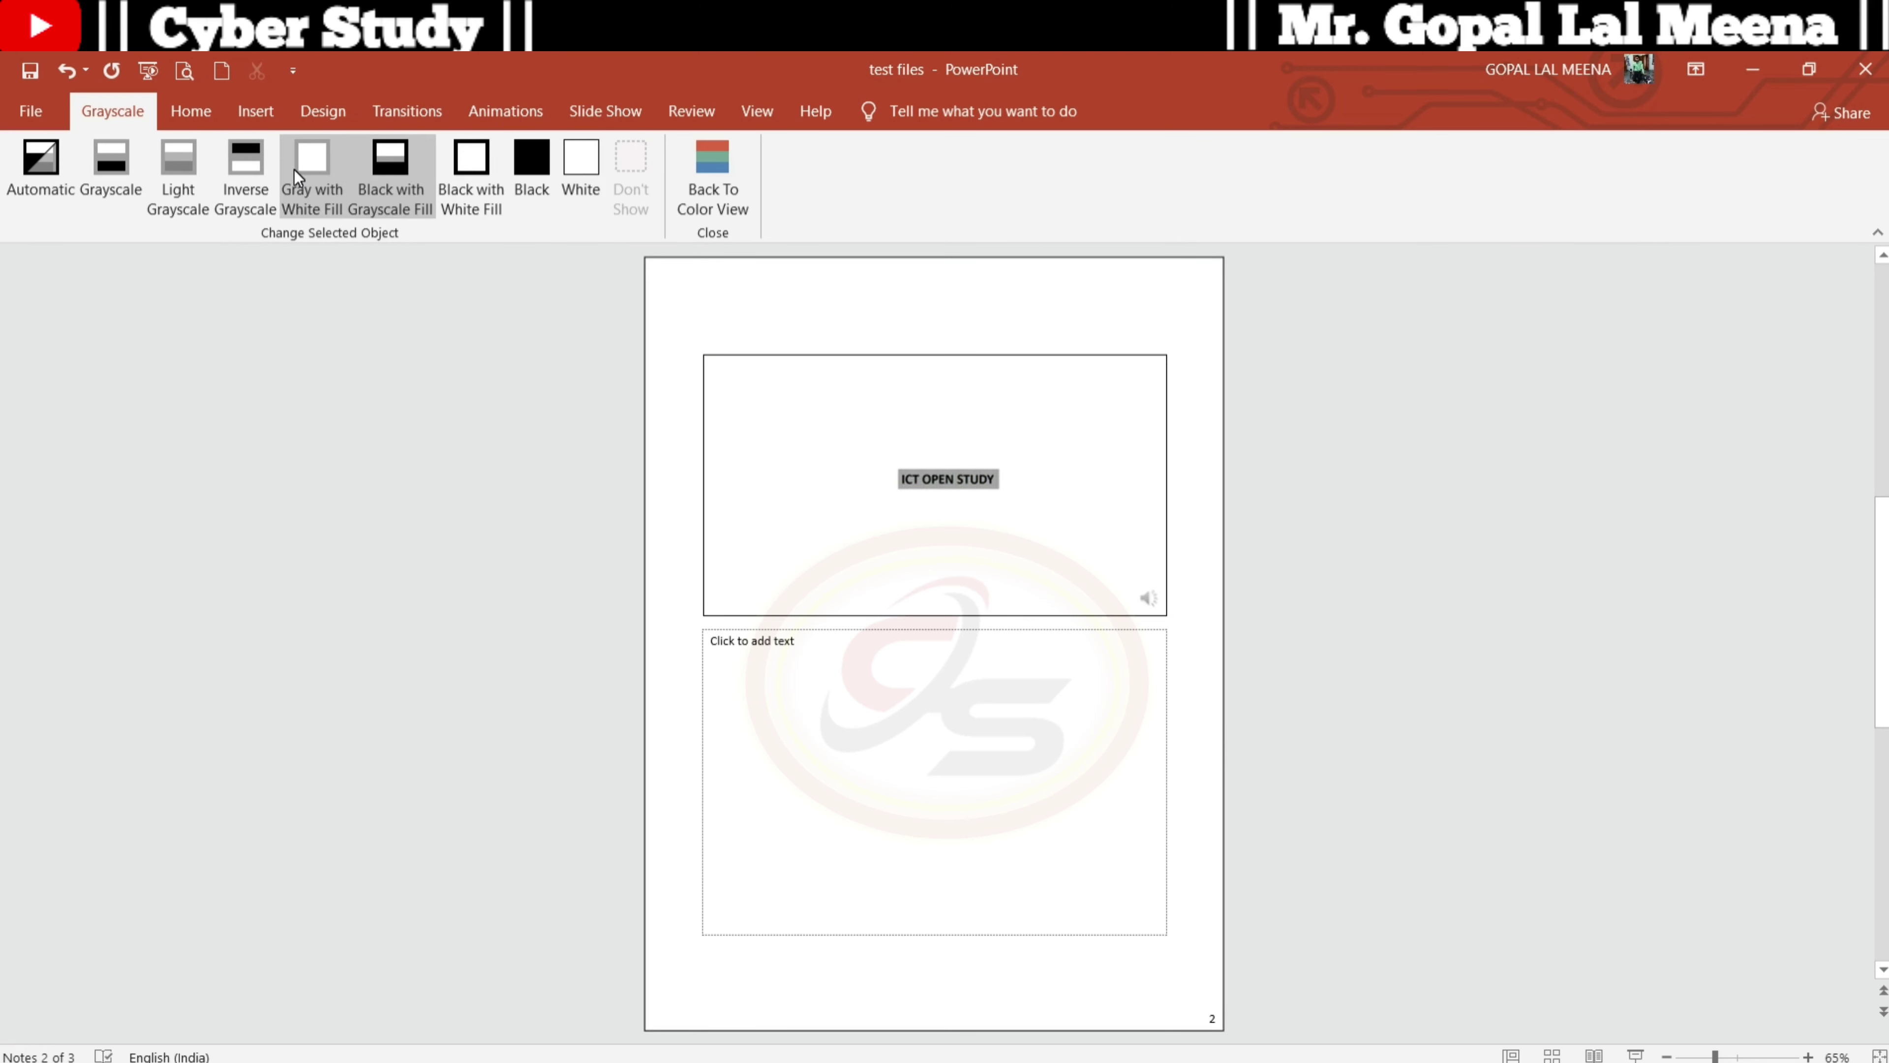
{"action": "left_click", "coordinate": [233, 168]}
{"action": "left_click", "coordinate": [107, 173]}
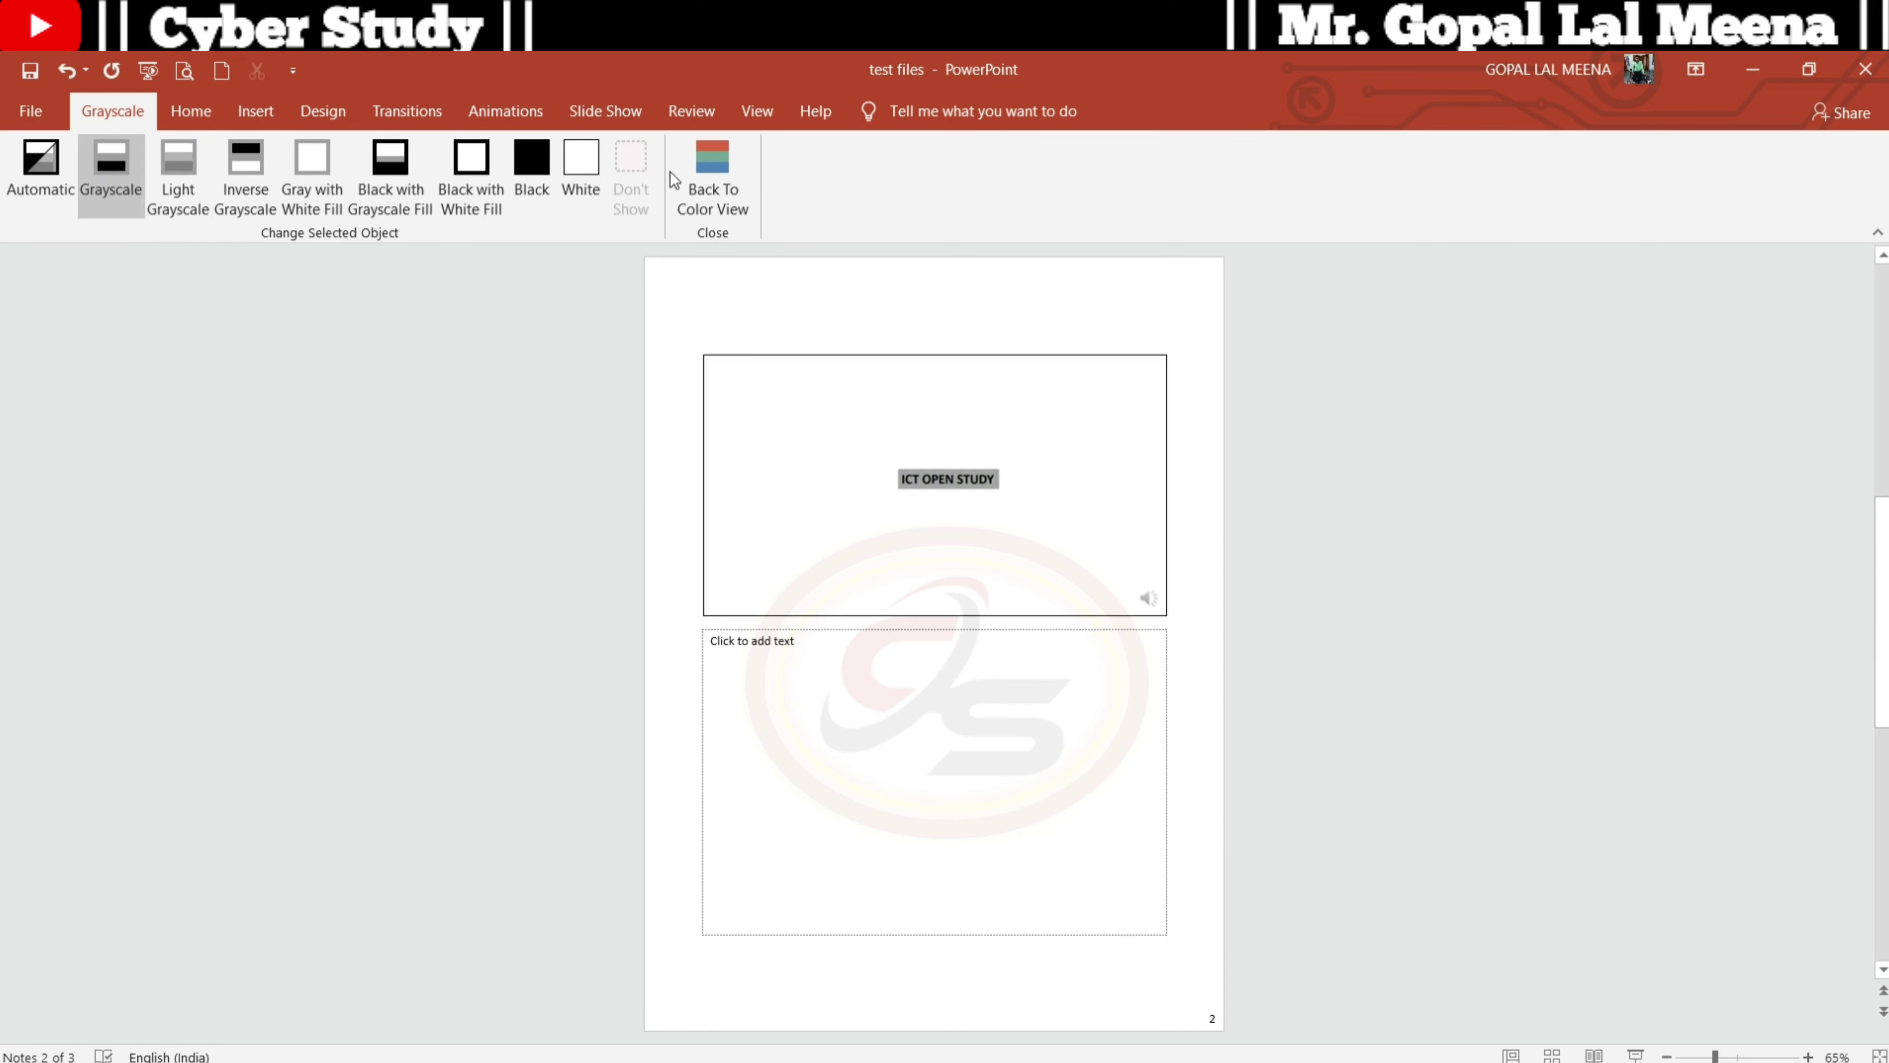
{"action": "left_click", "coordinate": [716, 165]}
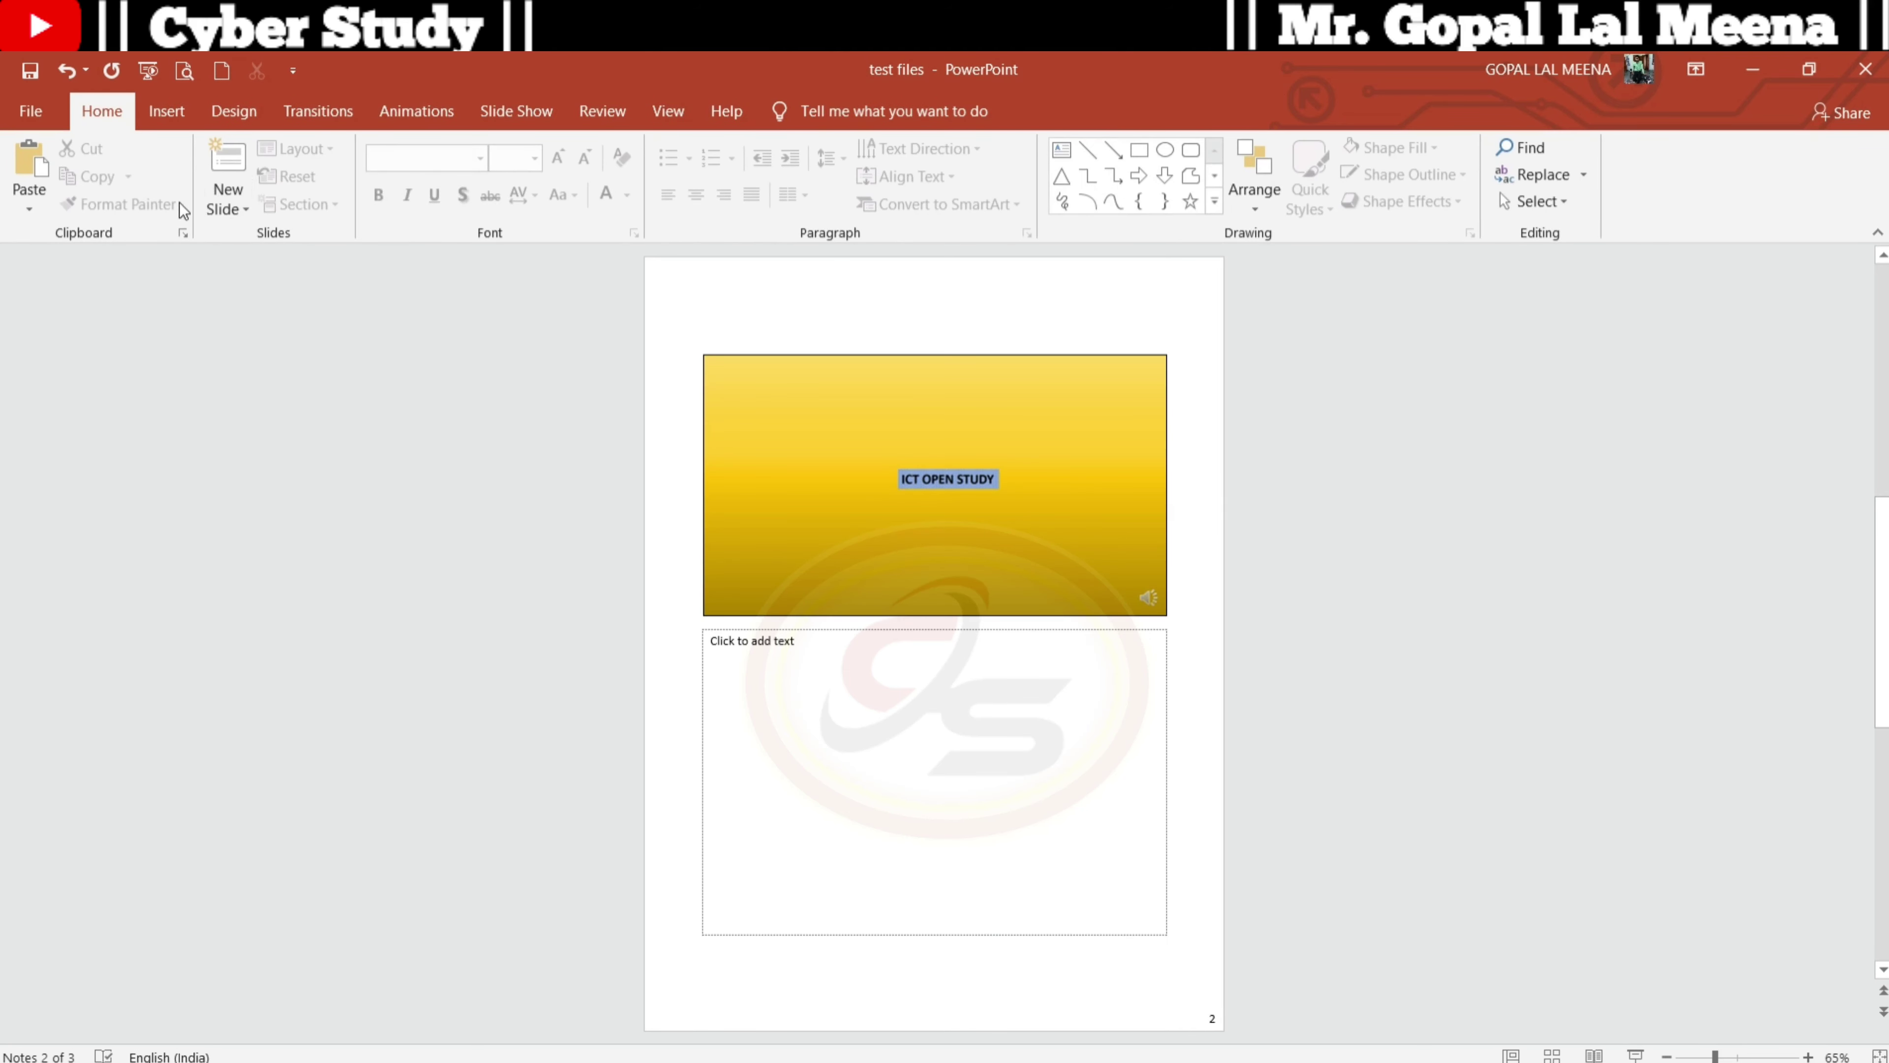
{"action": "left_click_drag", "start_coordinate": [756, 372], "coordinate": [715, 322]}
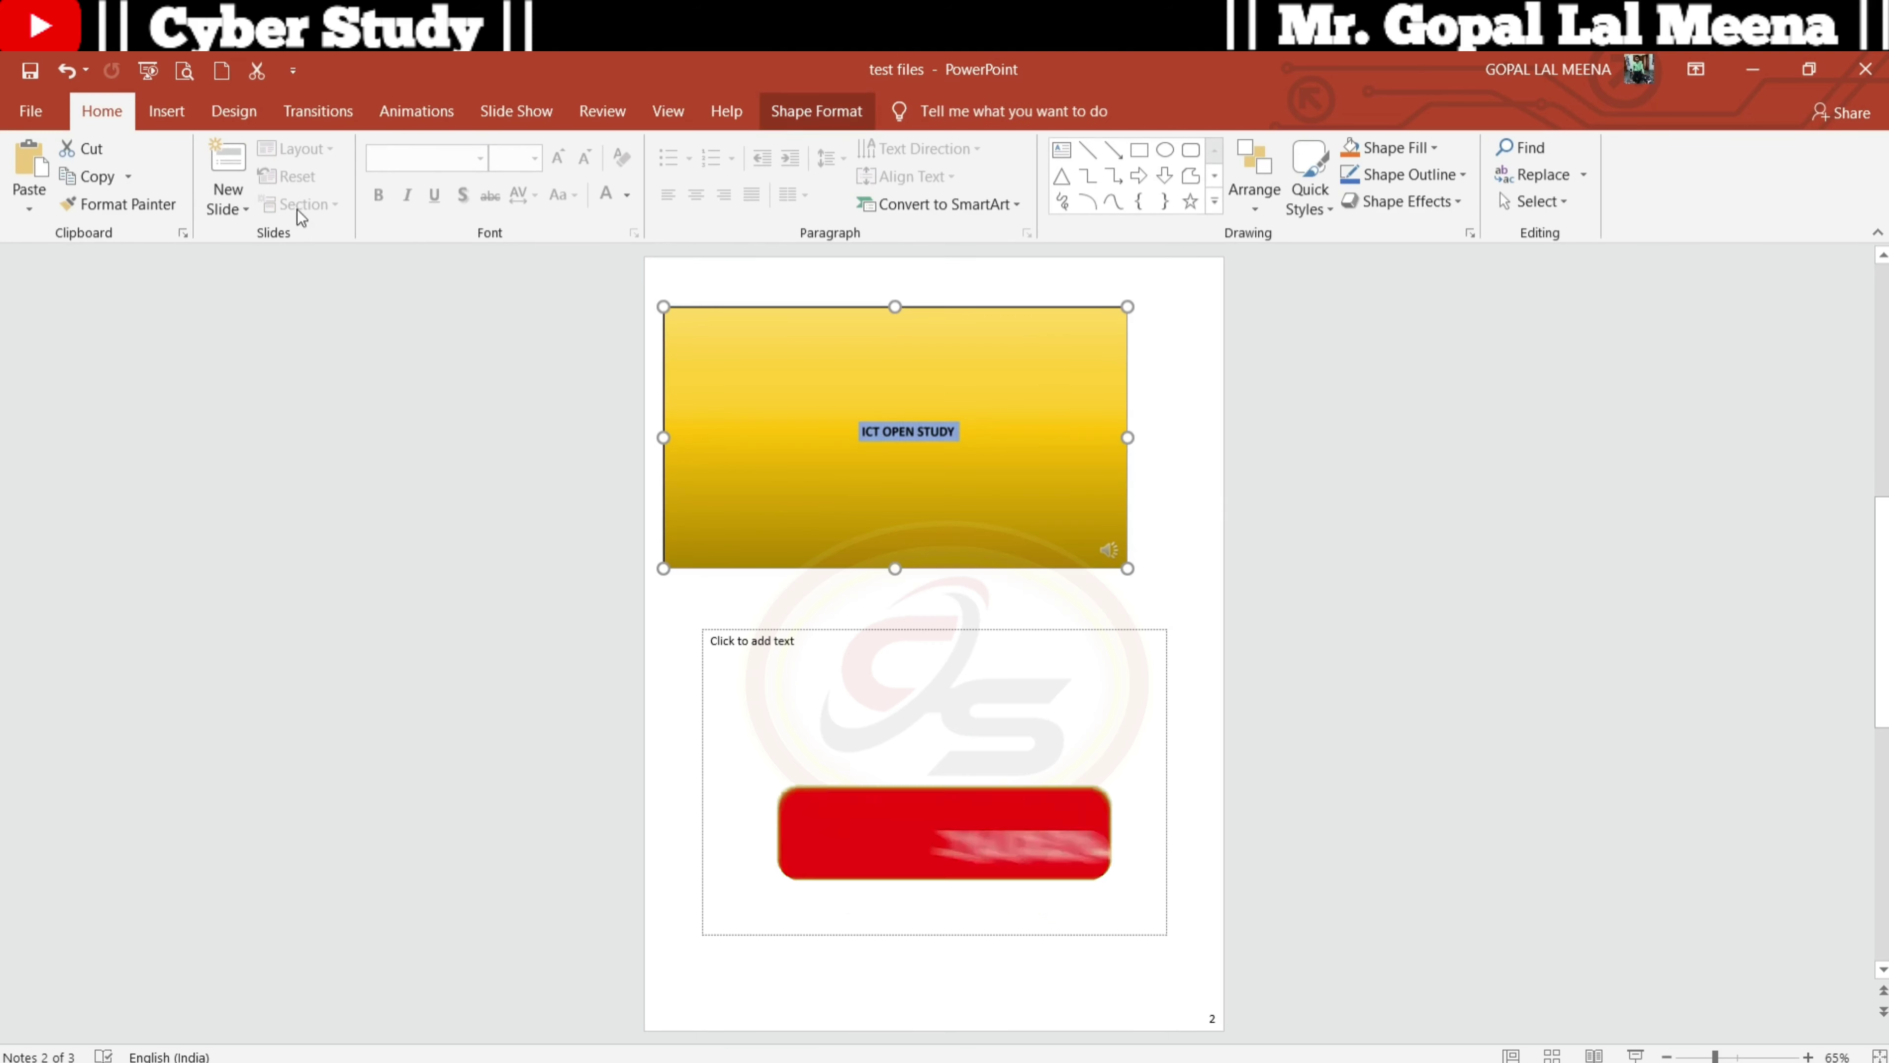
Switch from Notes Page to Normal view and preview slide 2 in black and white, then return to colour
{"action": "left_click", "coordinate": [671, 112]}
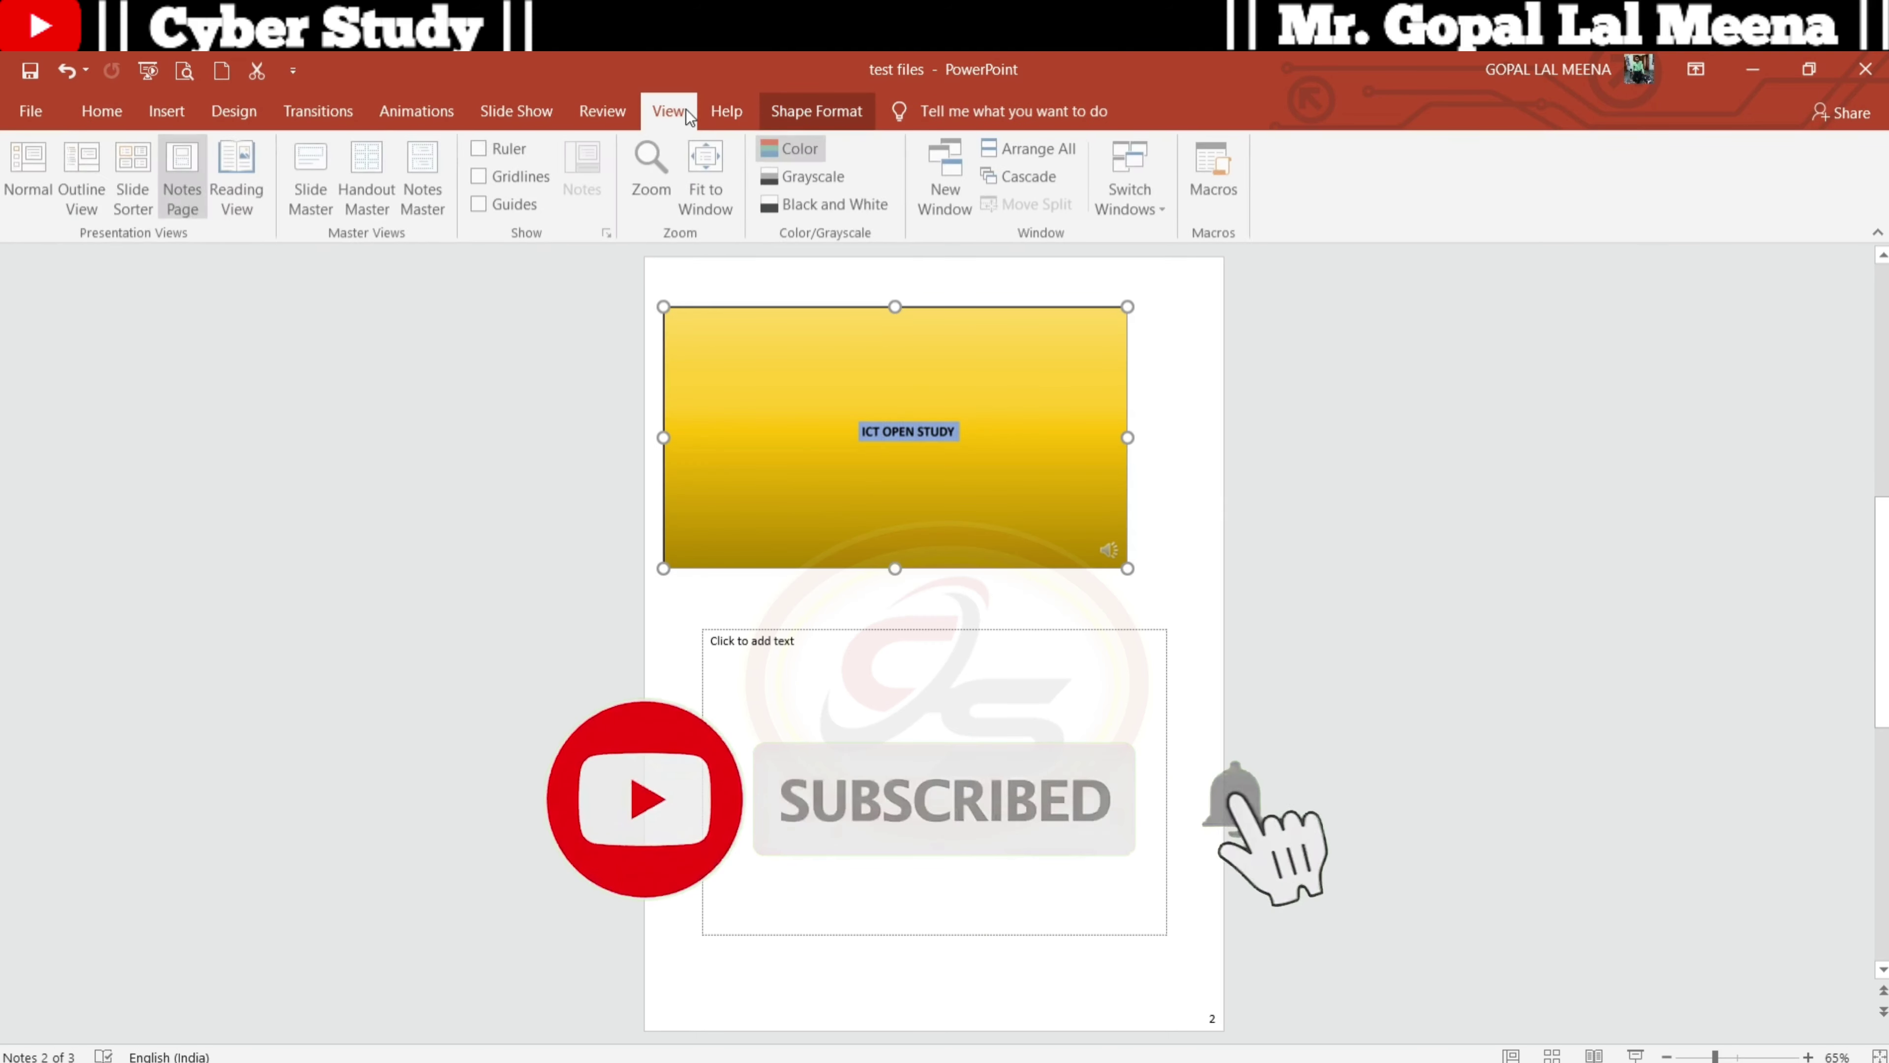
{"action": "left_click", "coordinate": [15, 190]}
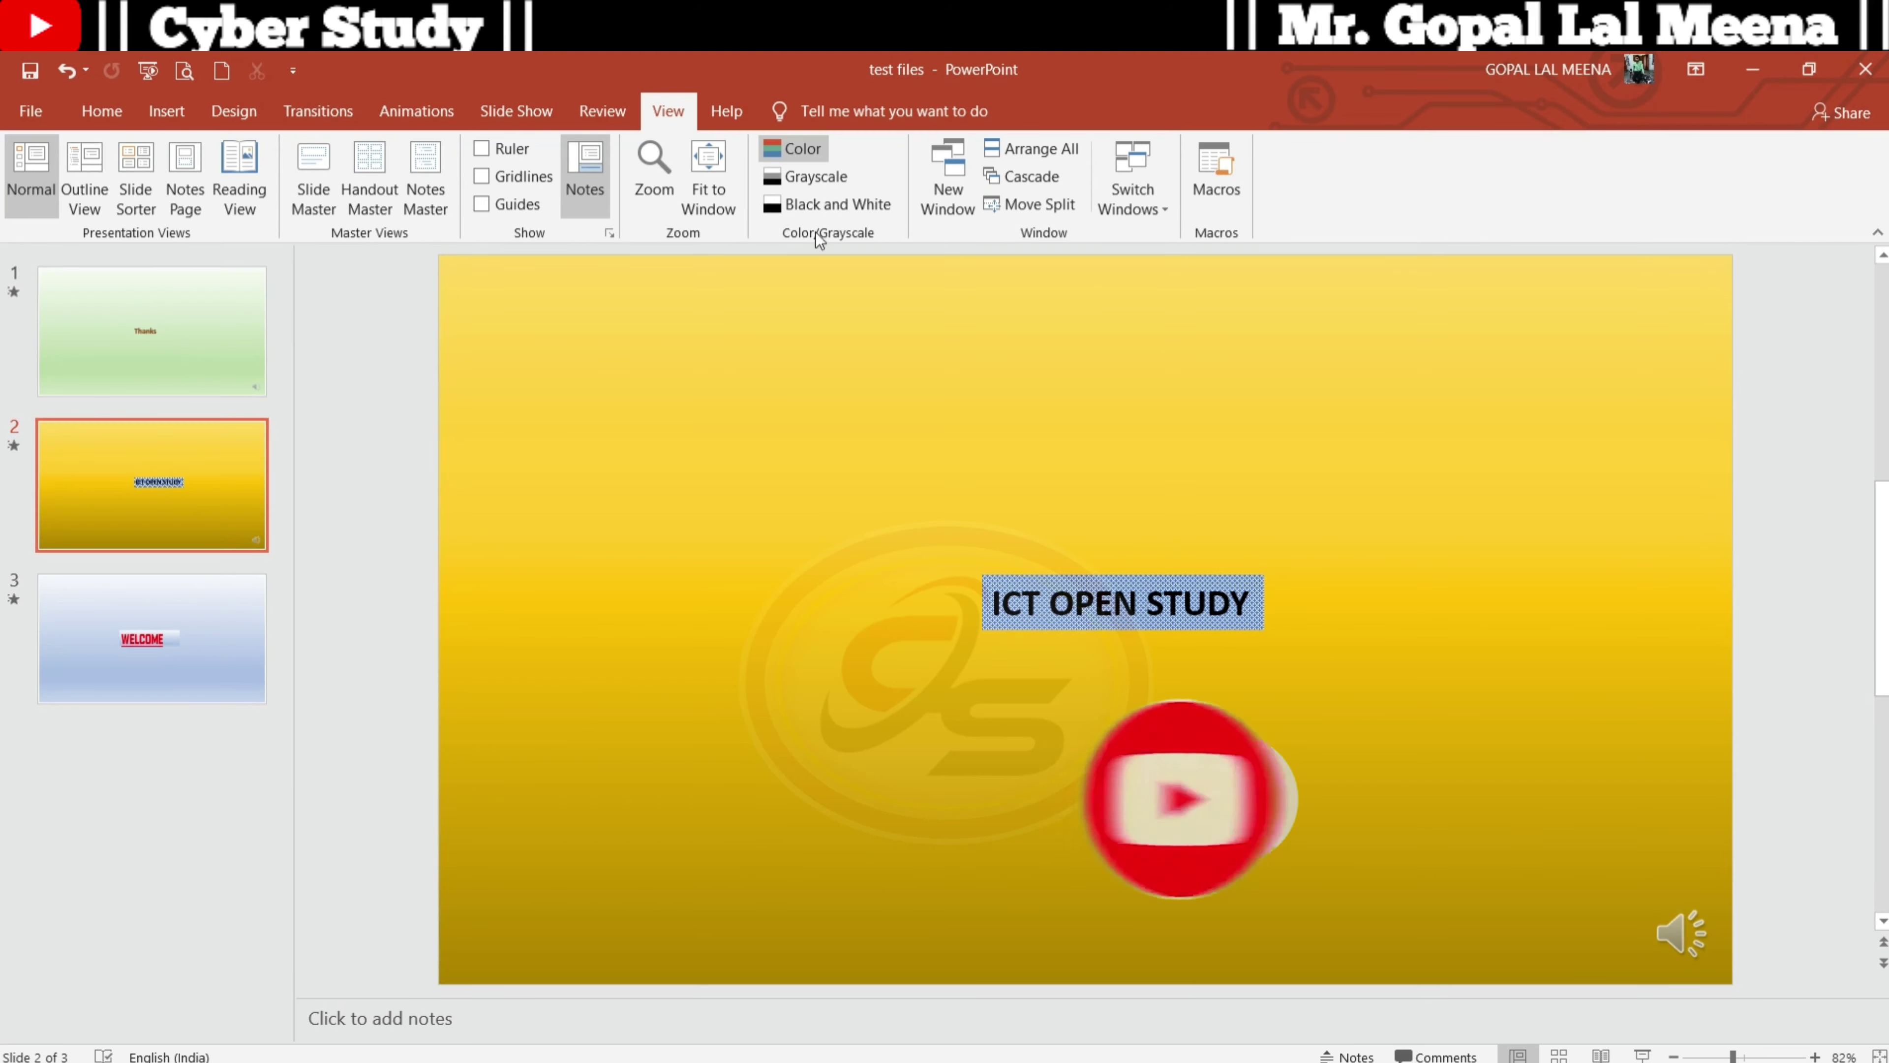
{"action": "left_click", "coordinate": [831, 212]}
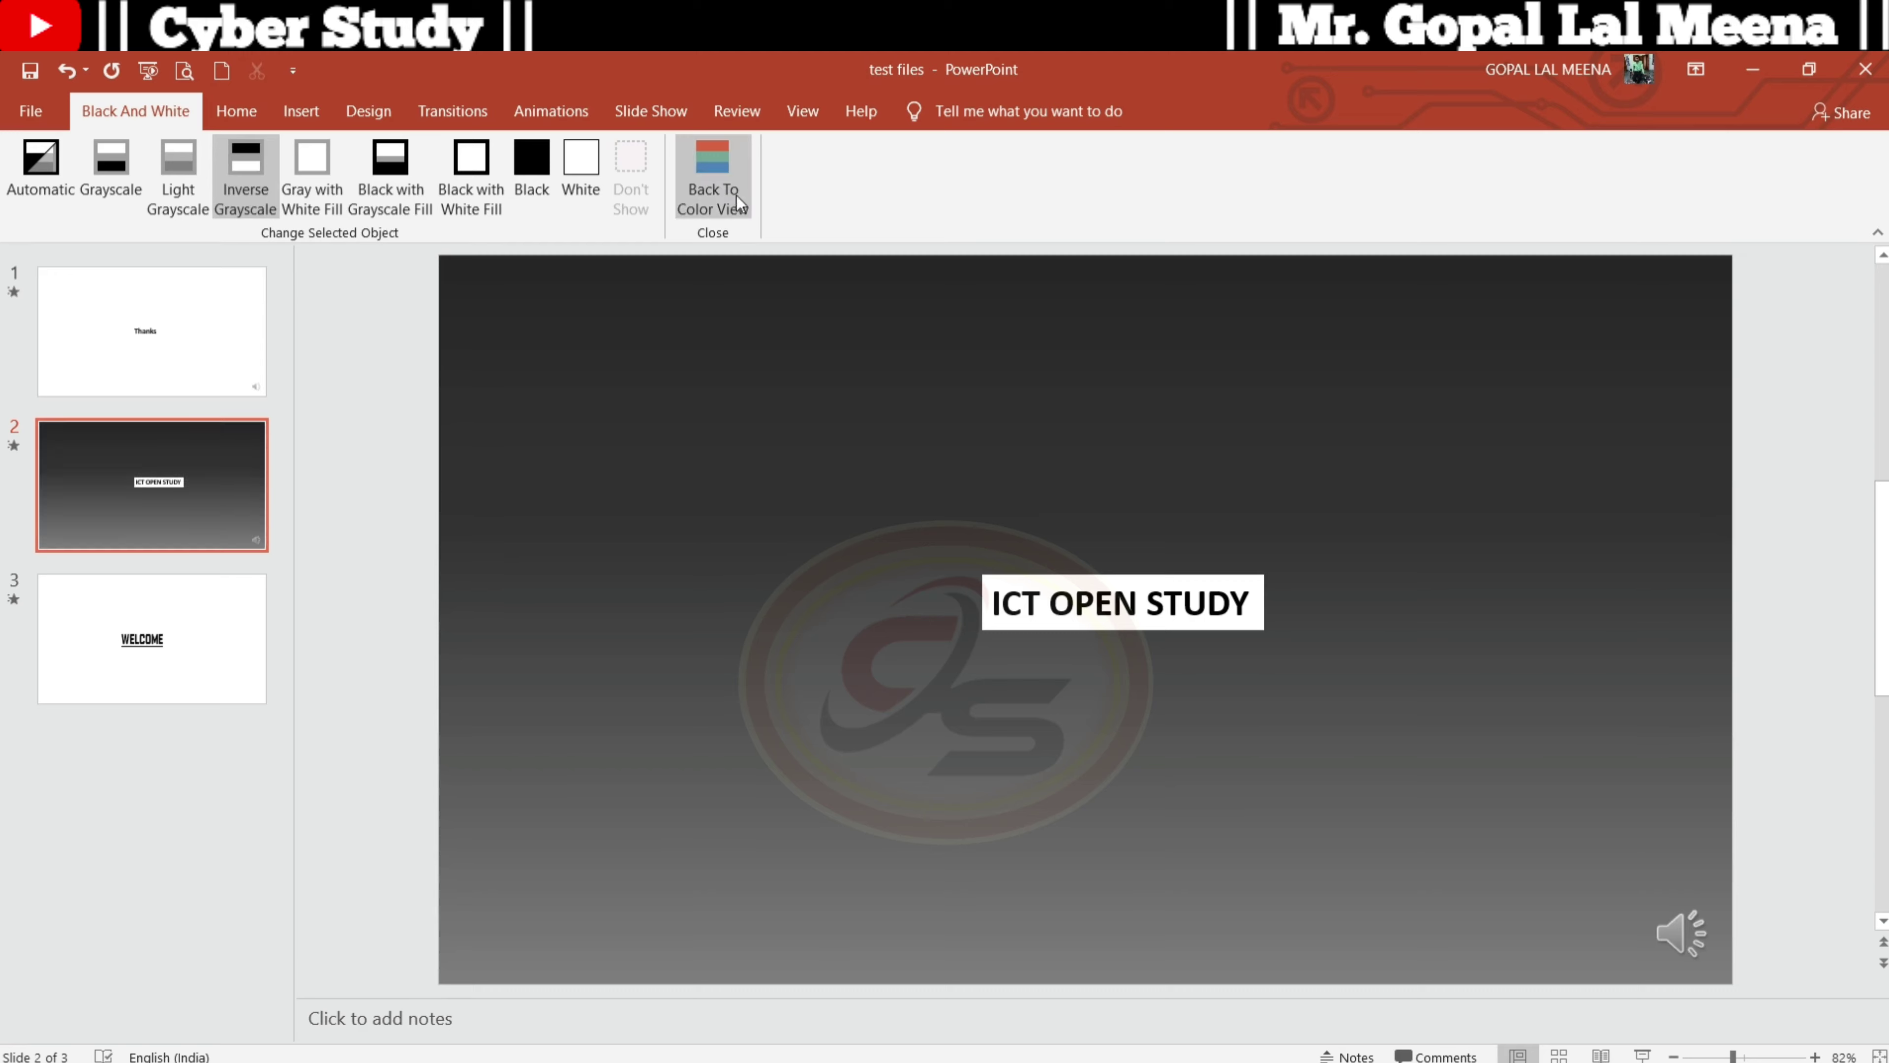
{"action": "left_click", "coordinate": [712, 179]}
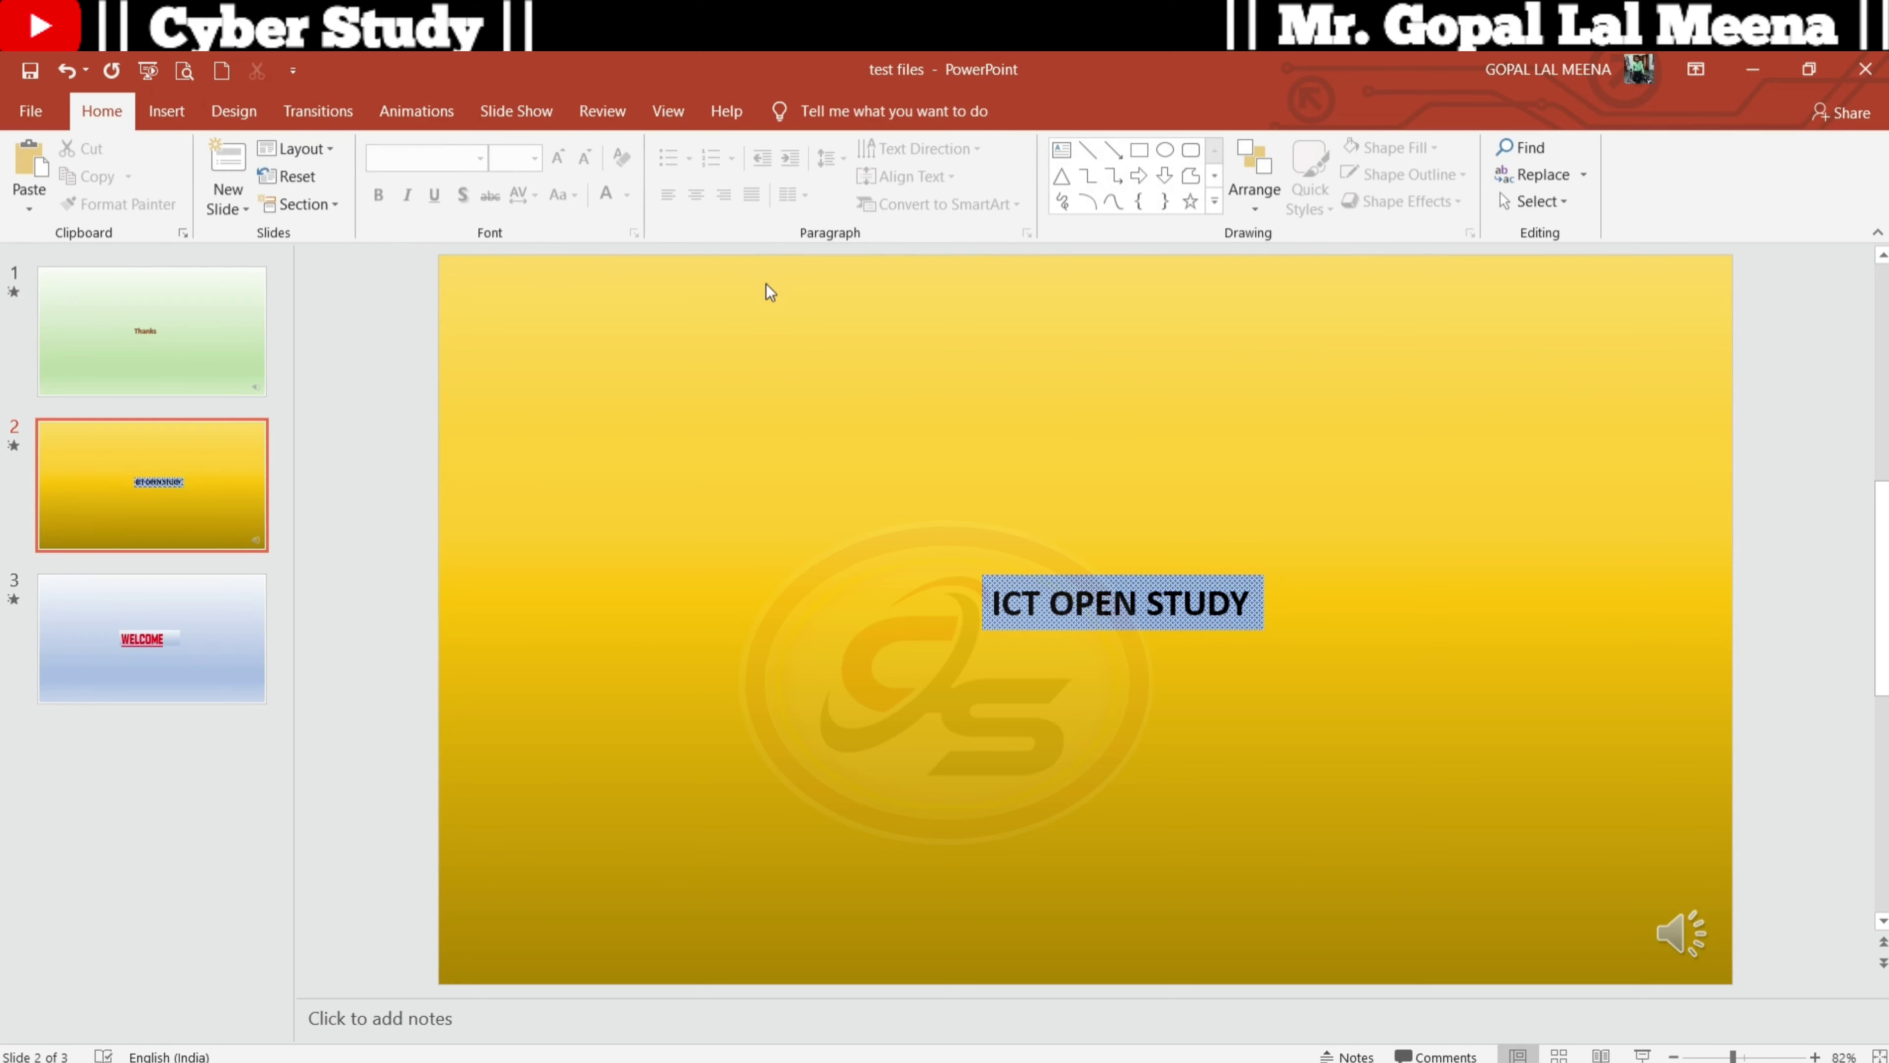
Preview the slides in grayscale with the Gray with White Fill setting, then return to colour
{"action": "left_click", "coordinate": [667, 112]}
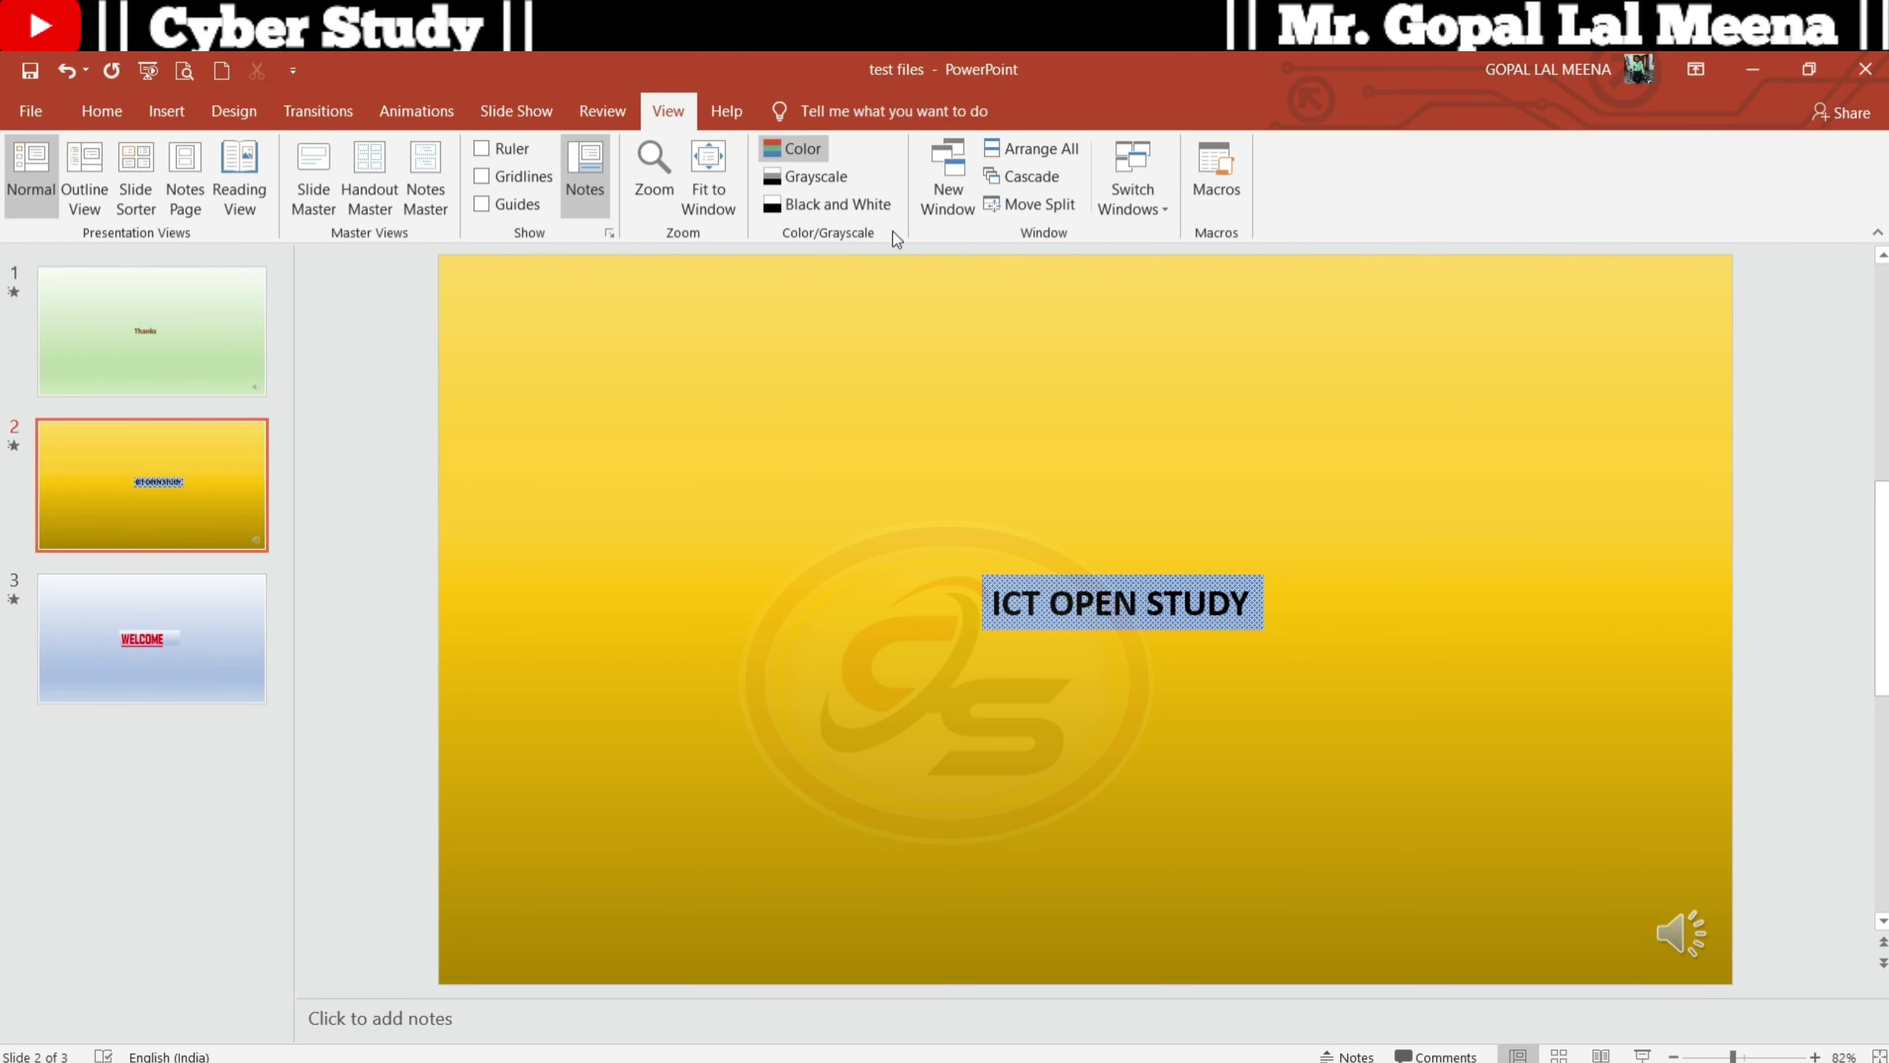
{"action": "left_click", "coordinate": [816, 177]}
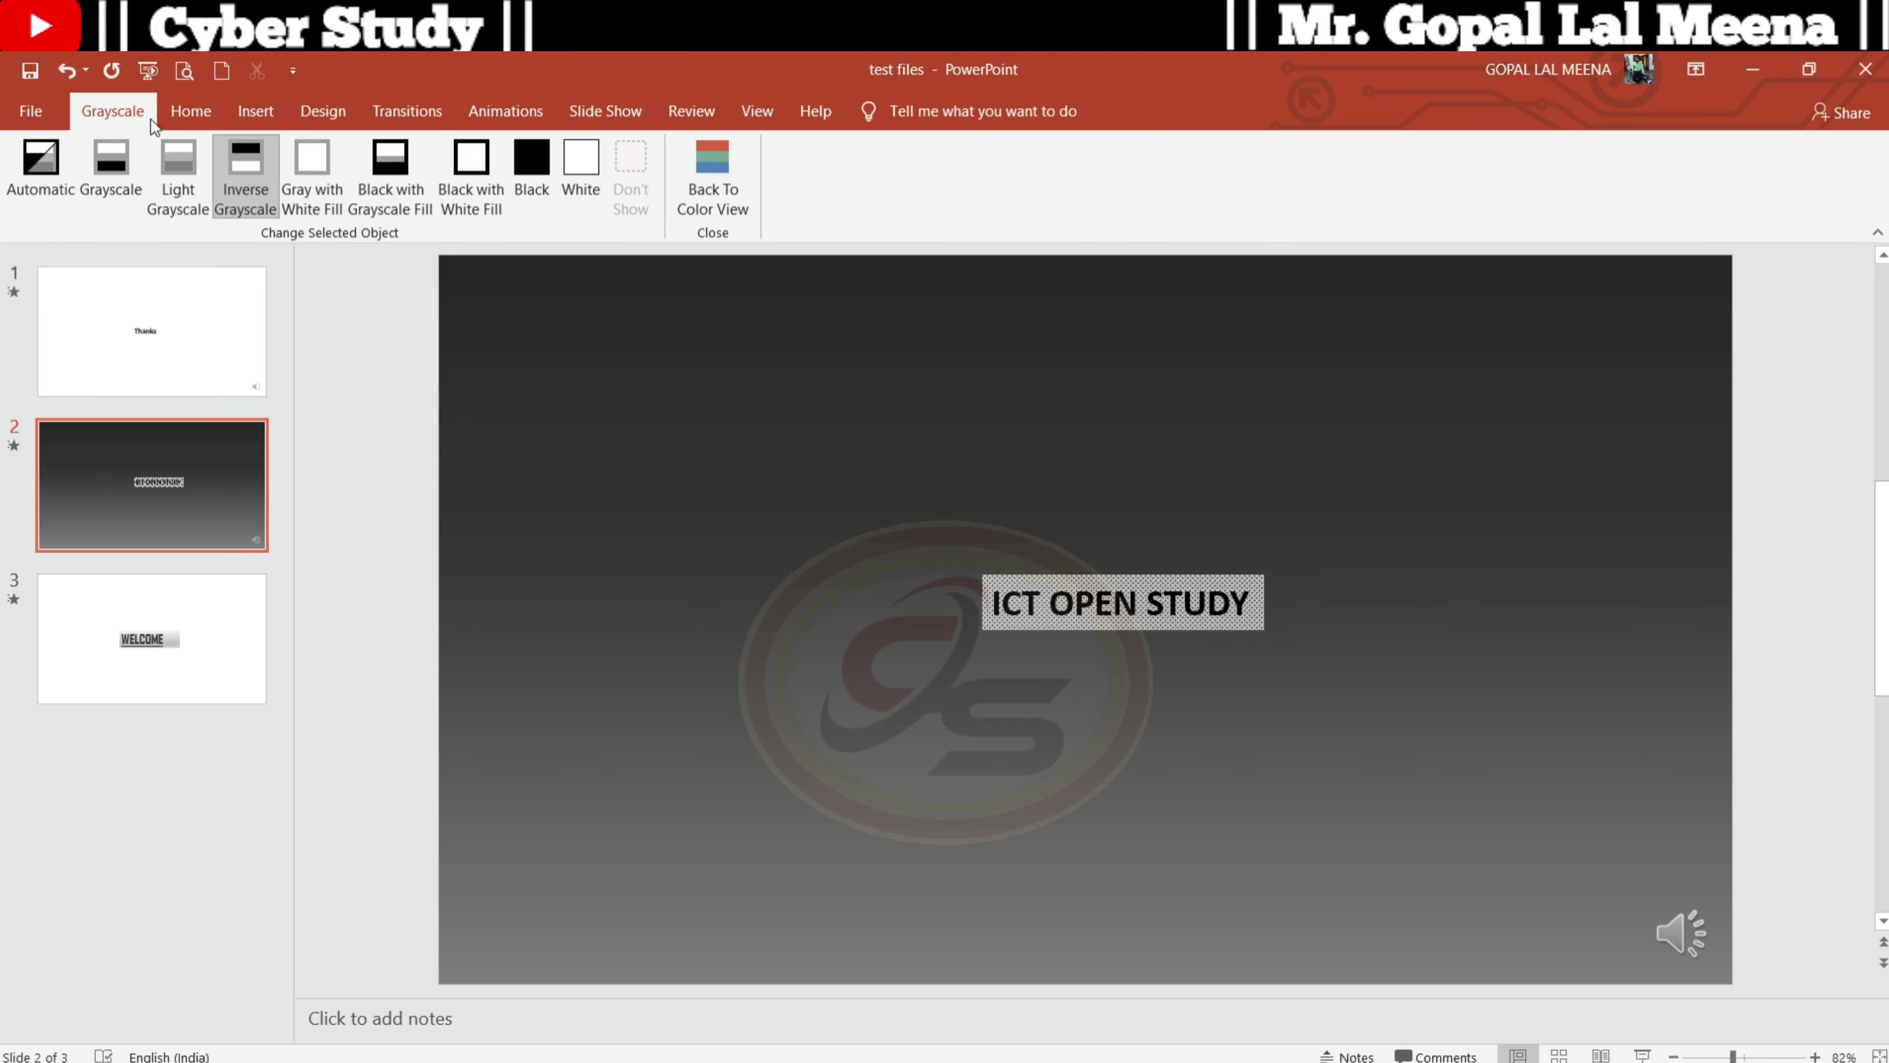
{"action": "left_click", "coordinate": [74, 79]}
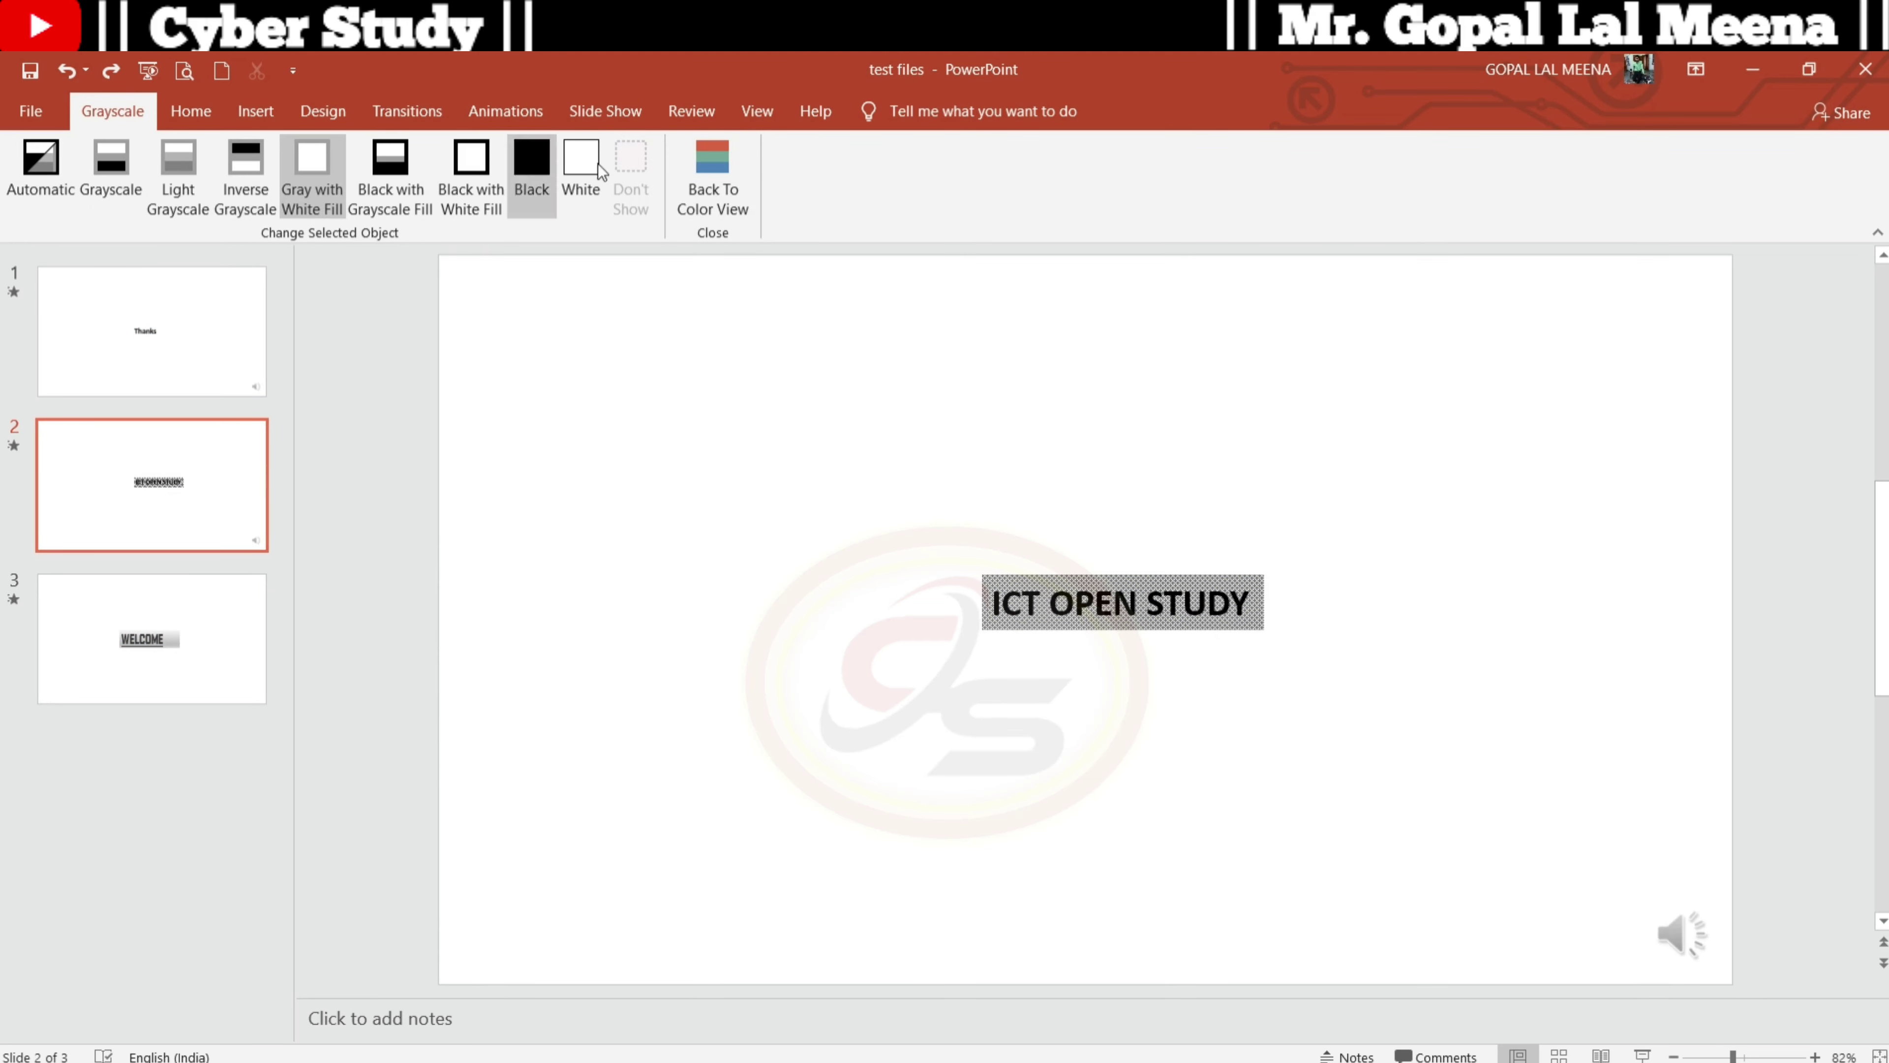
{"action": "left_click", "coordinate": [710, 175]}
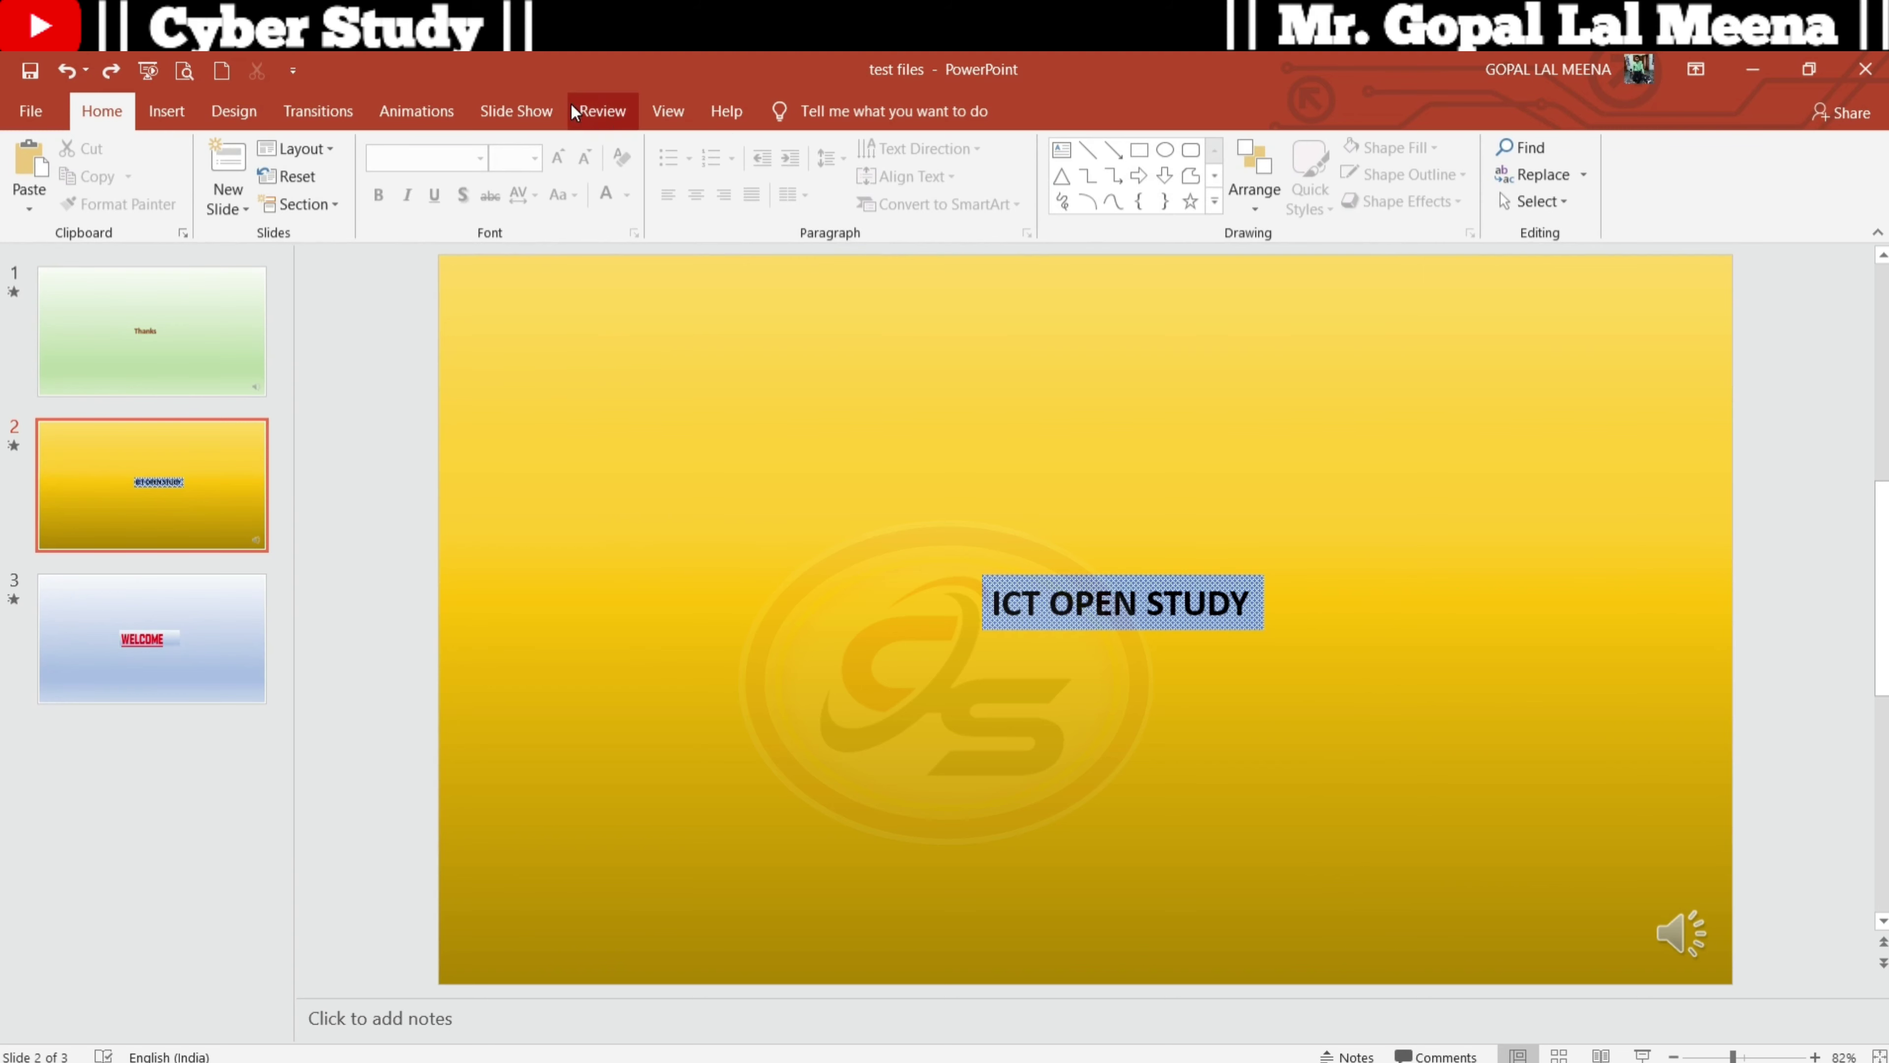
{"action": "left_click", "coordinate": [666, 112]}
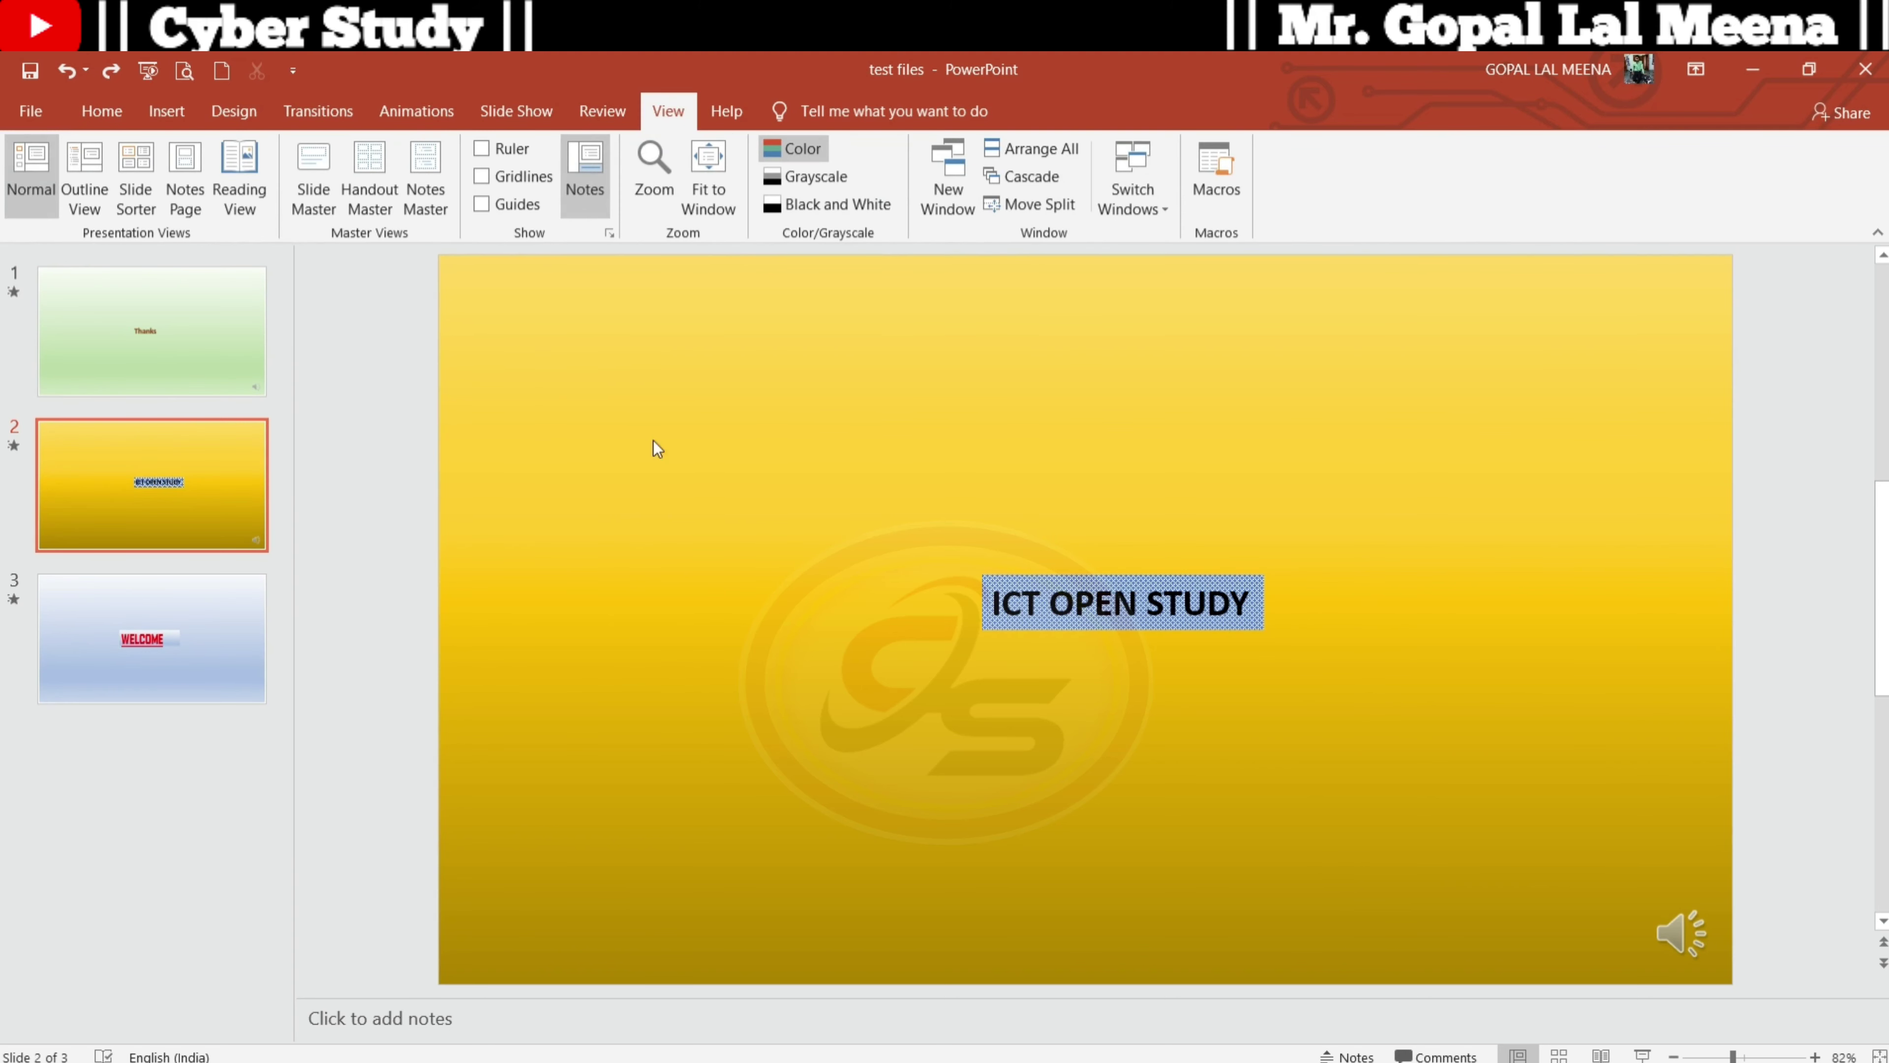
Open a New Window of the presentation and use Arrange All to tile both windows
{"action": "left_click", "coordinate": [955, 192]}
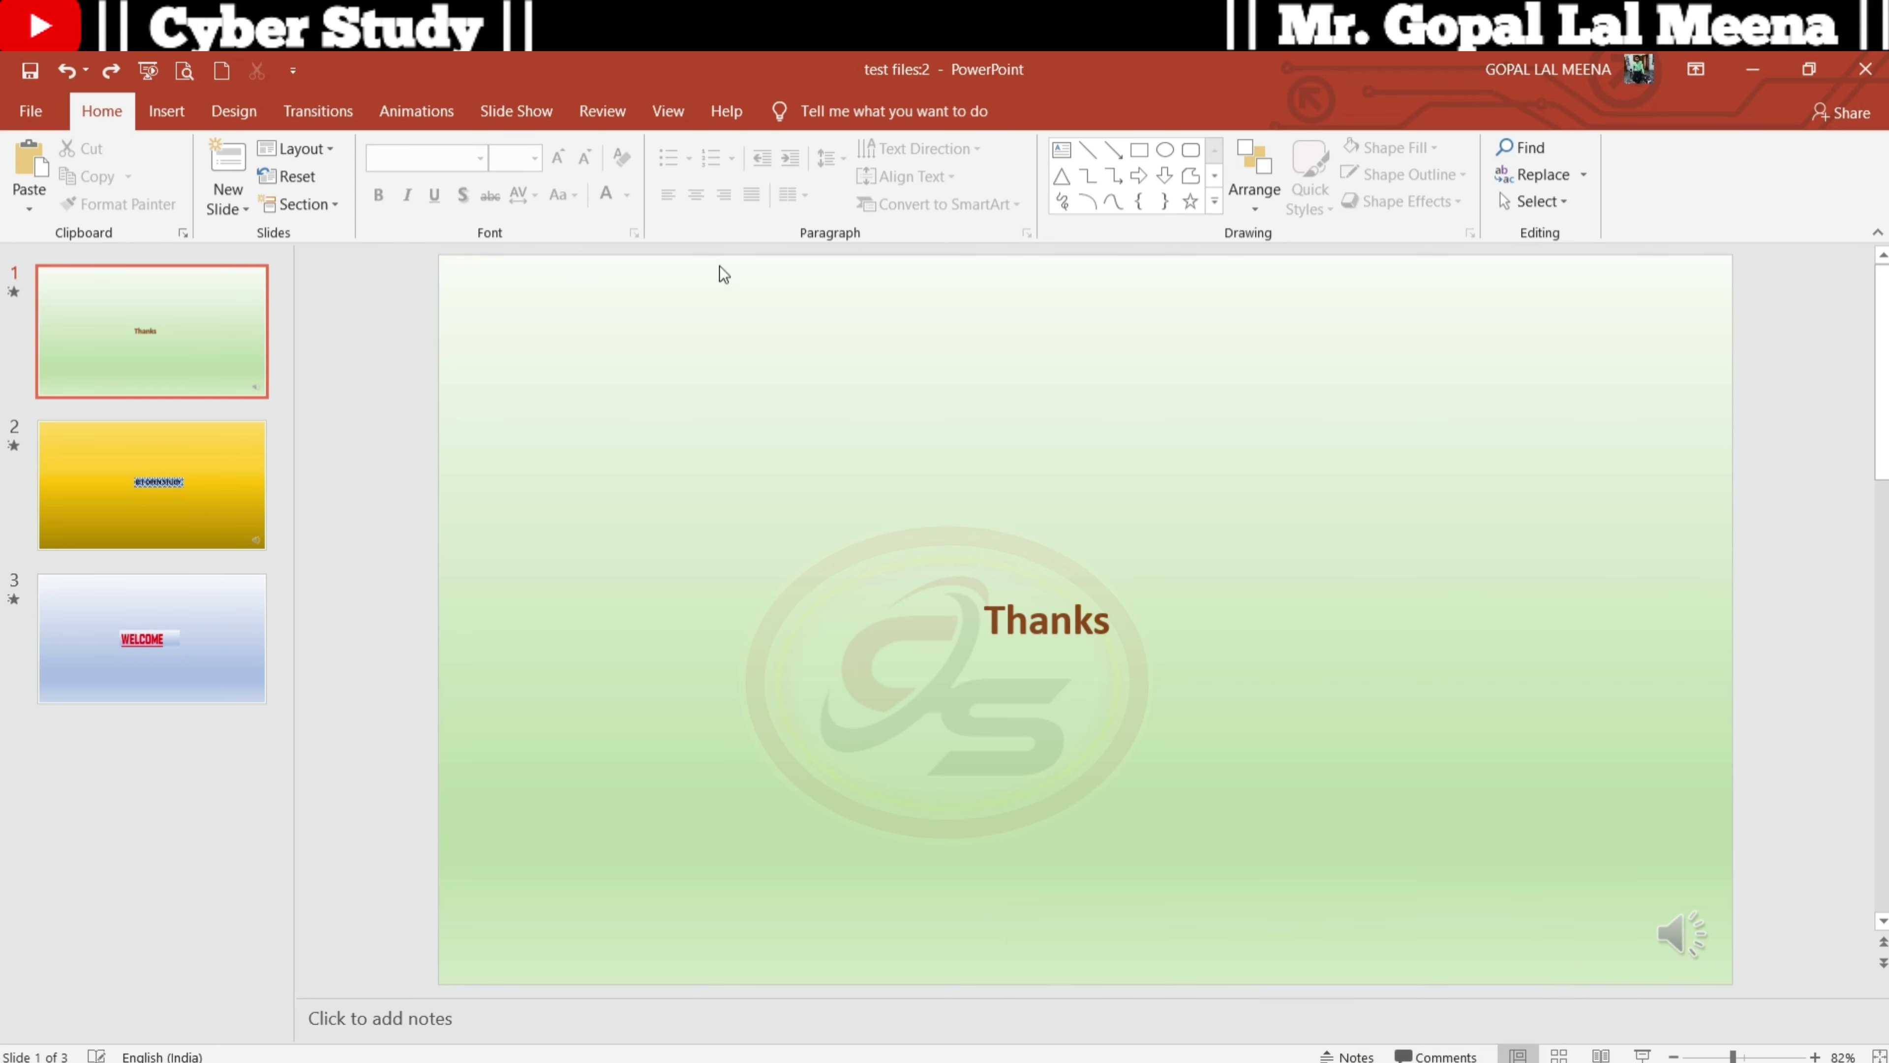
{"action": "left_click", "coordinate": [664, 113]}
{"action": "left_click", "coordinate": [1037, 148]}
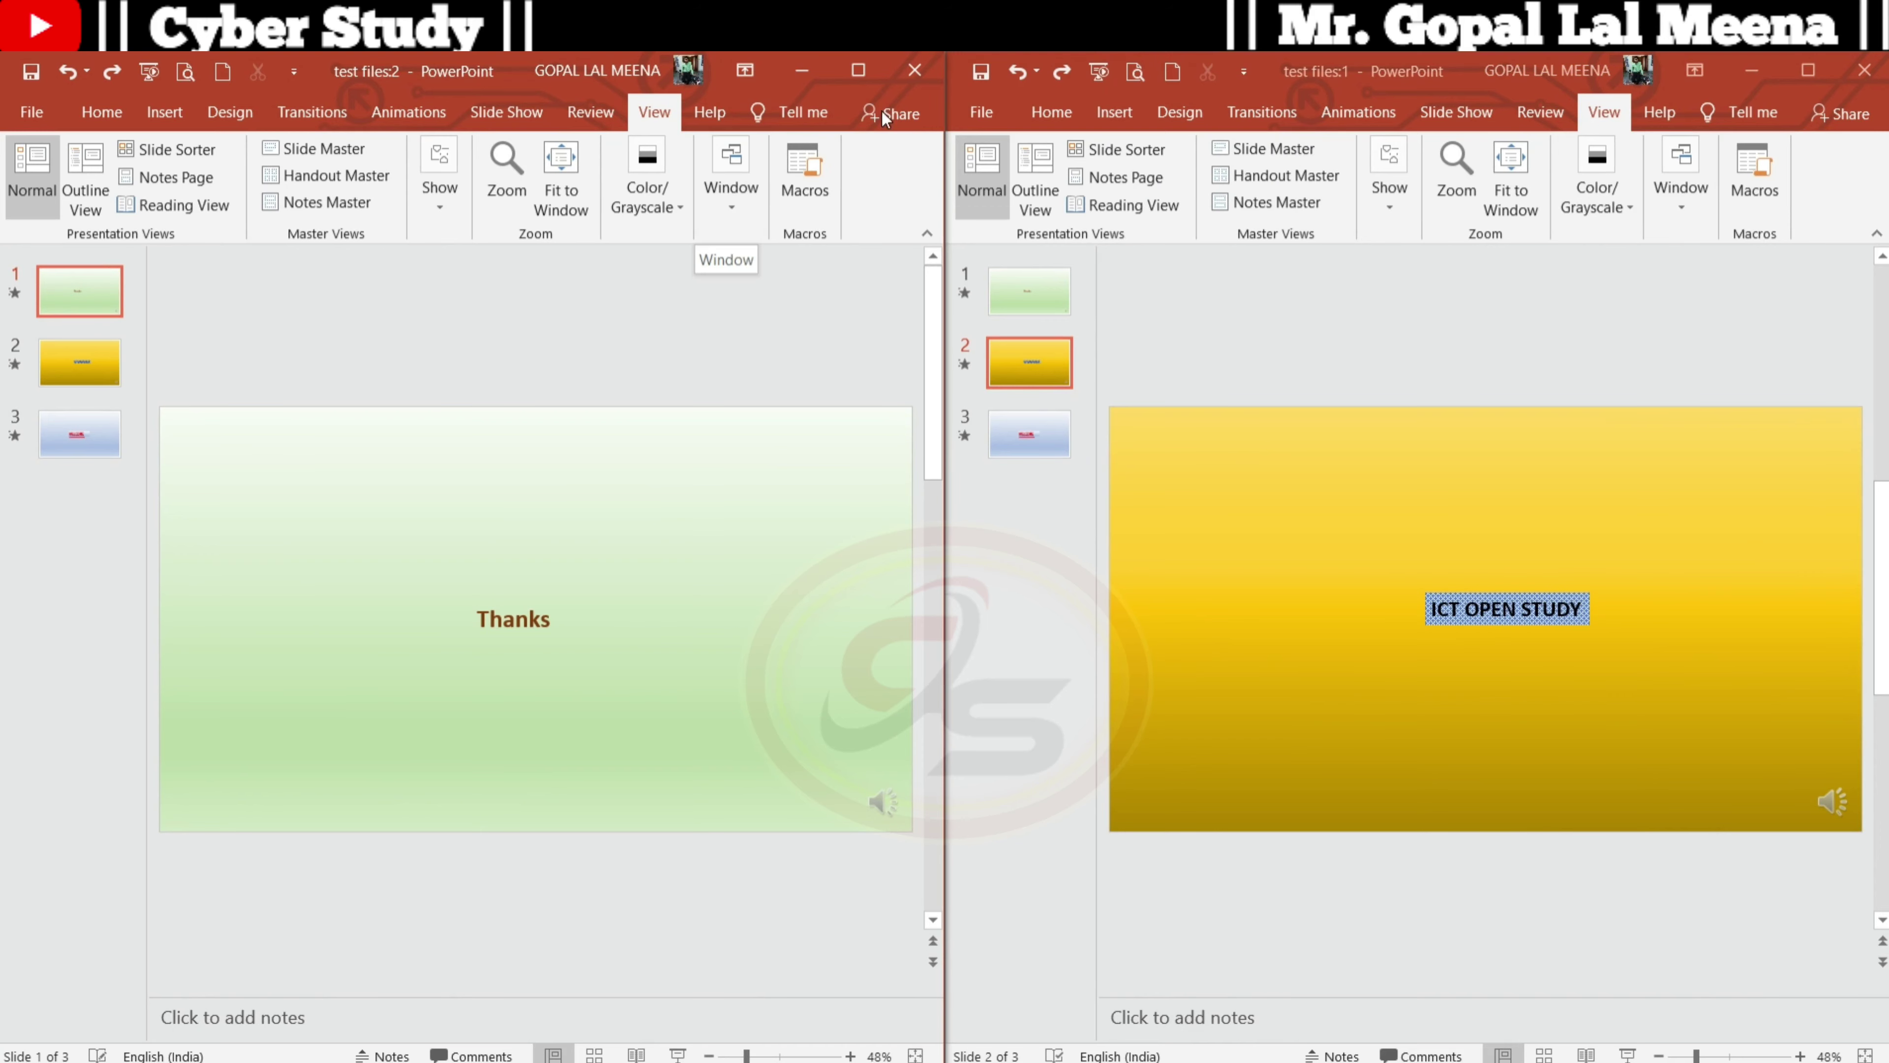
Minimize the right window, maximize the left one, cascade it, then minimize PowerPoint to reveal the browser
{"action": "left_click", "coordinate": [1745, 77]}
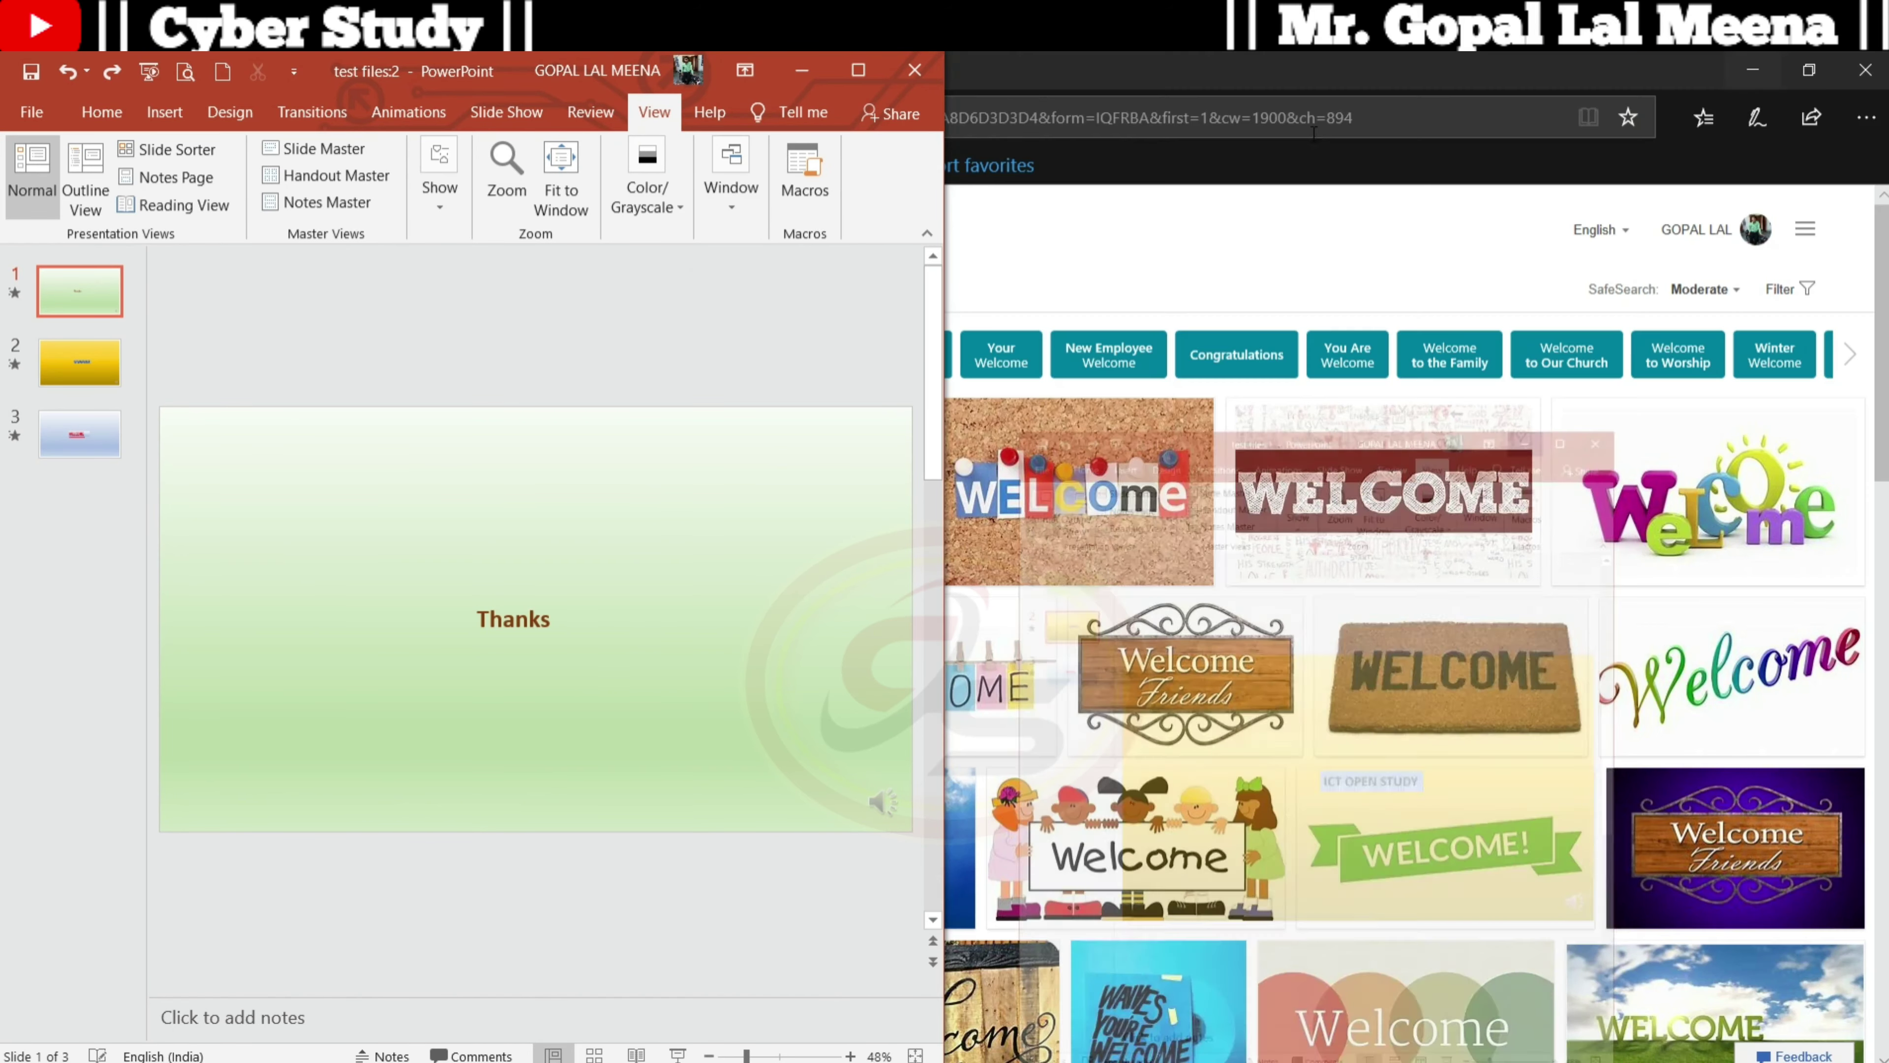
{"action": "left_click", "coordinate": [861, 71]}
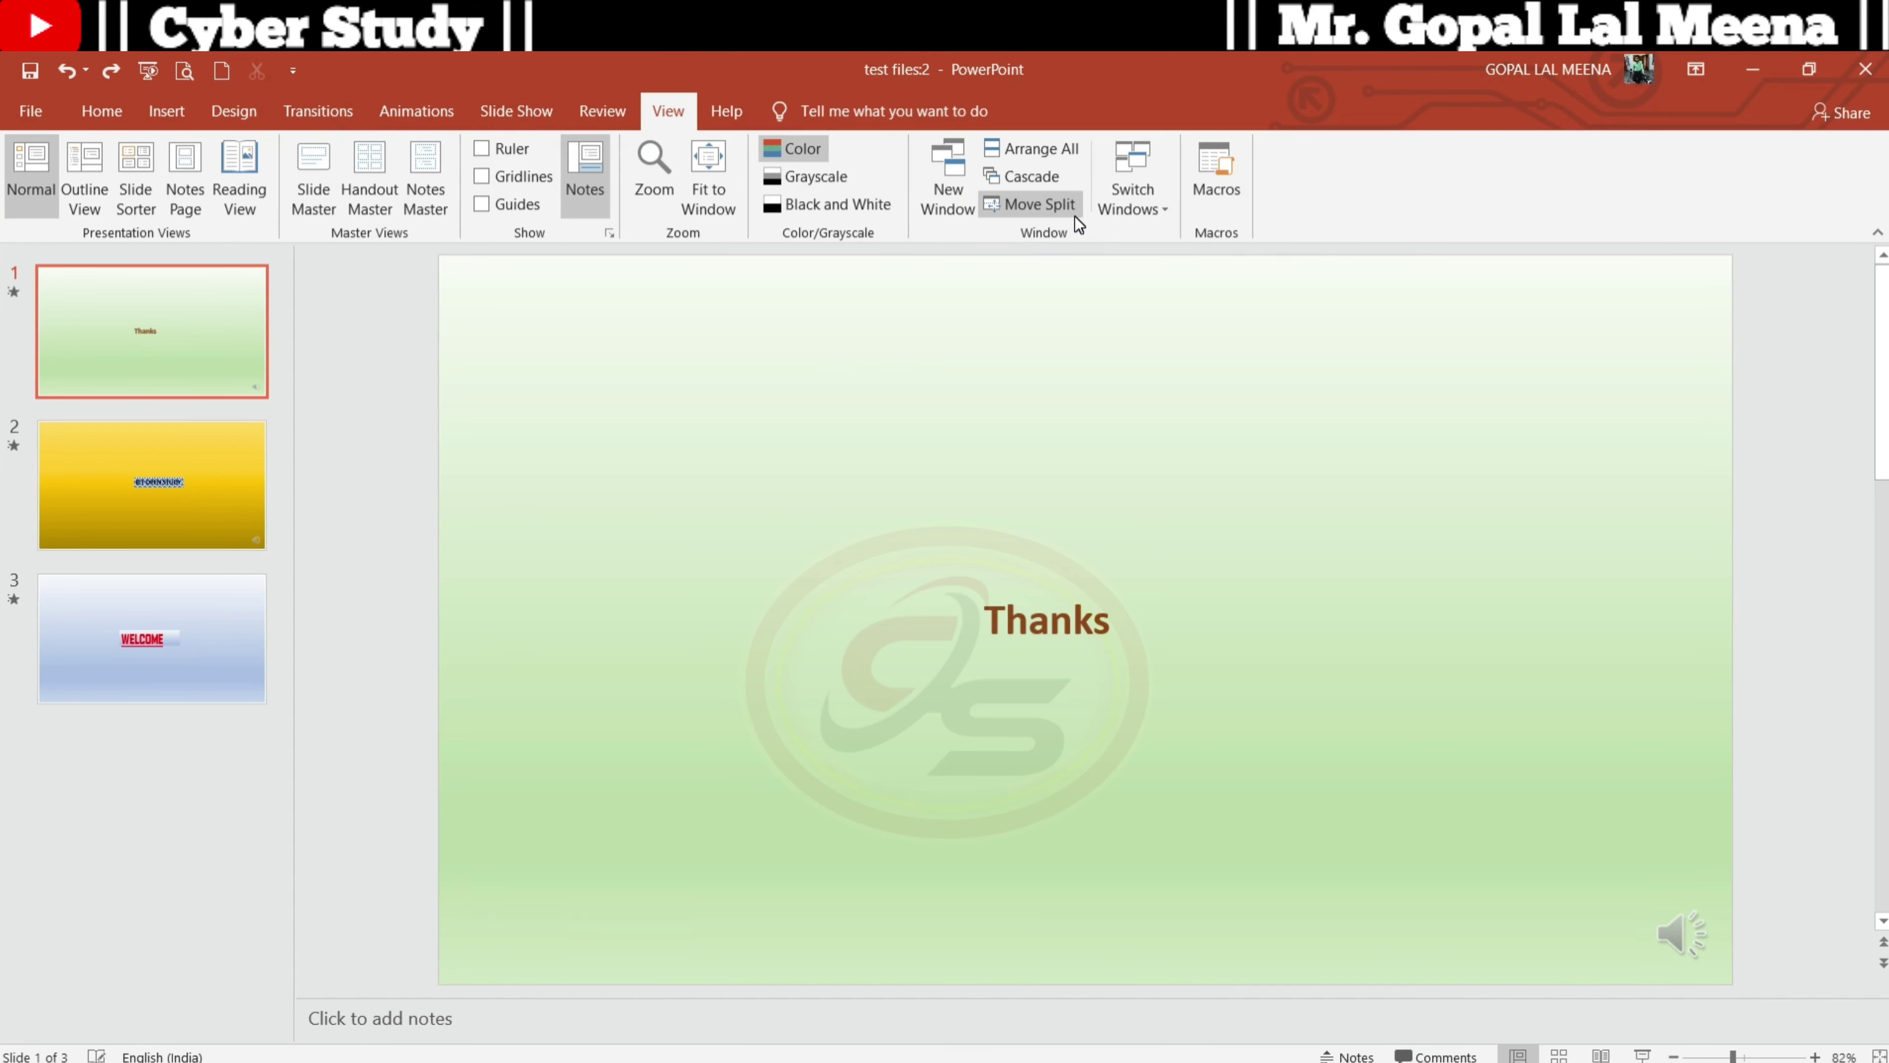
{"action": "left_click", "coordinate": [1041, 183]}
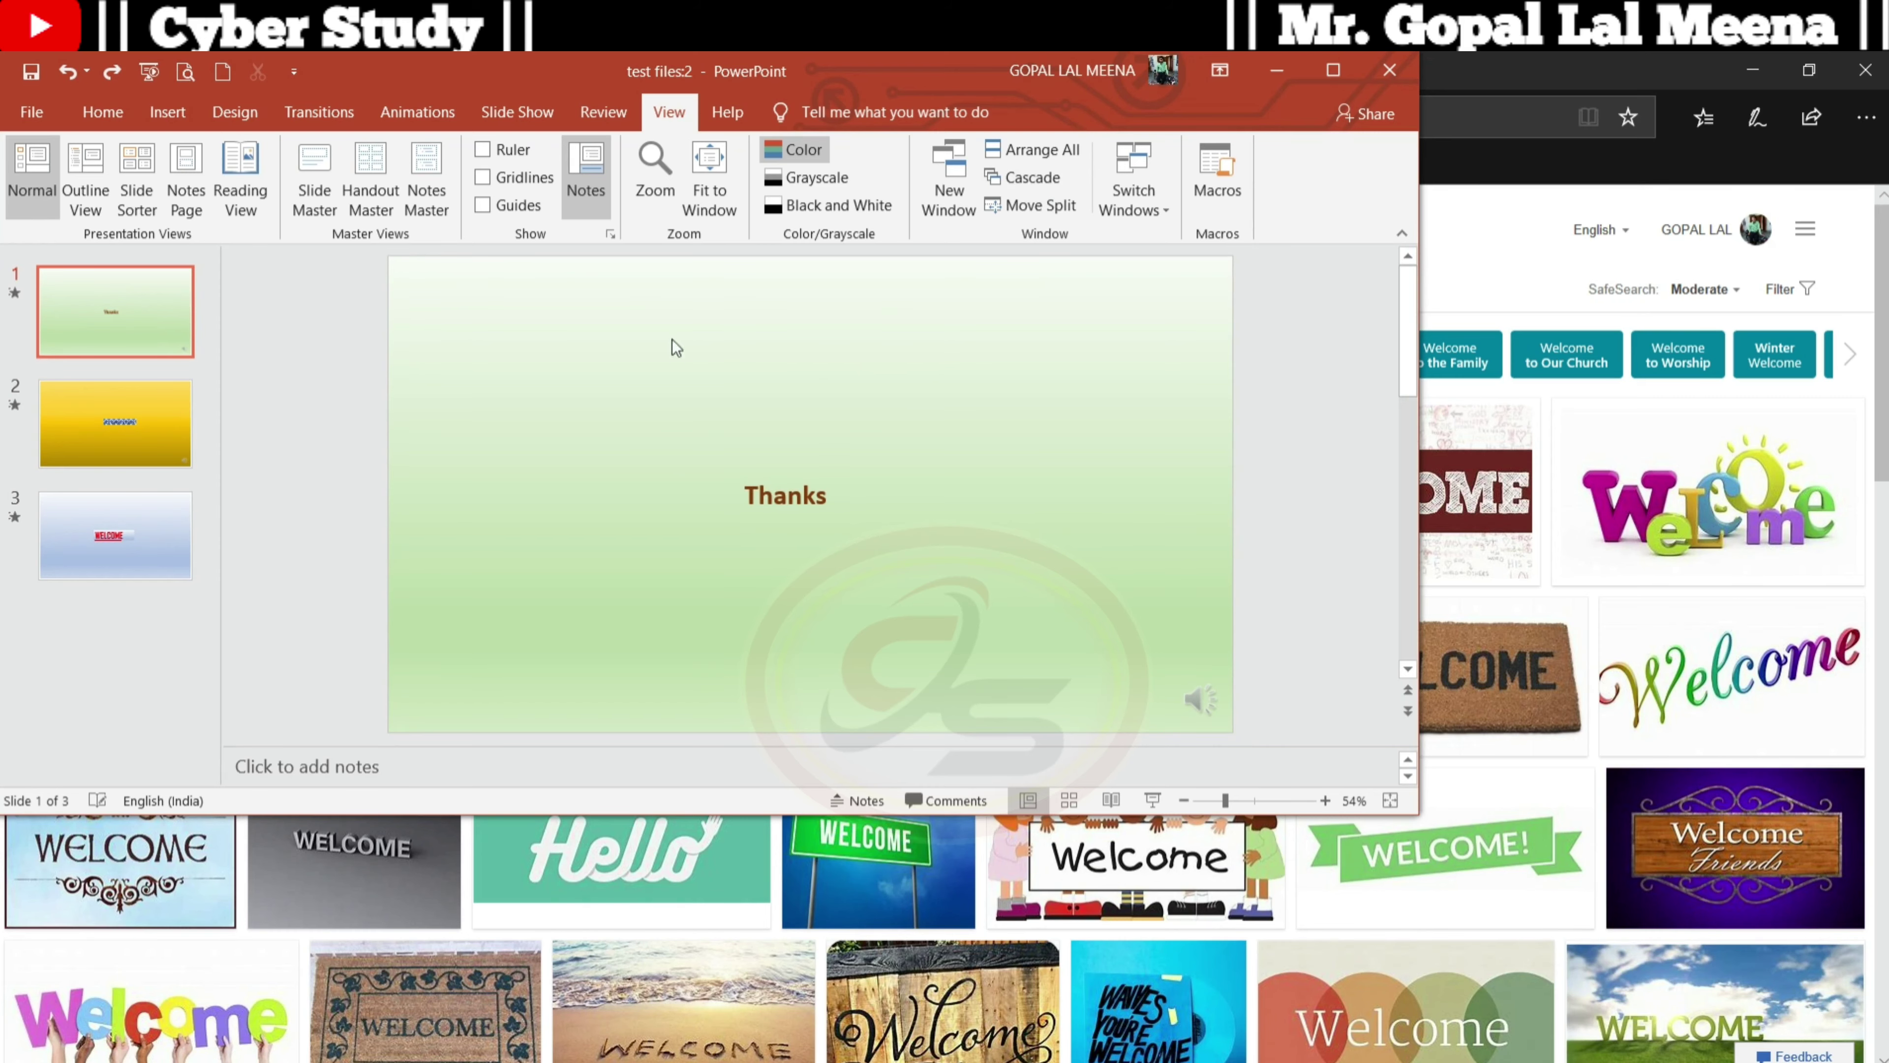
{"action": "left_click", "coordinate": [1270, 72]}
{"action": "scroll", "coordinate": [816, 588], "scroll_direction": "down", "scroll_amount": 1}
Scroll through the Bing 'welcome' image results, then restore the test files:1 window from the taskbar
{"action": "scroll", "coordinate": [816, 587], "scroll_direction": "down", "scroll_amount": 3}
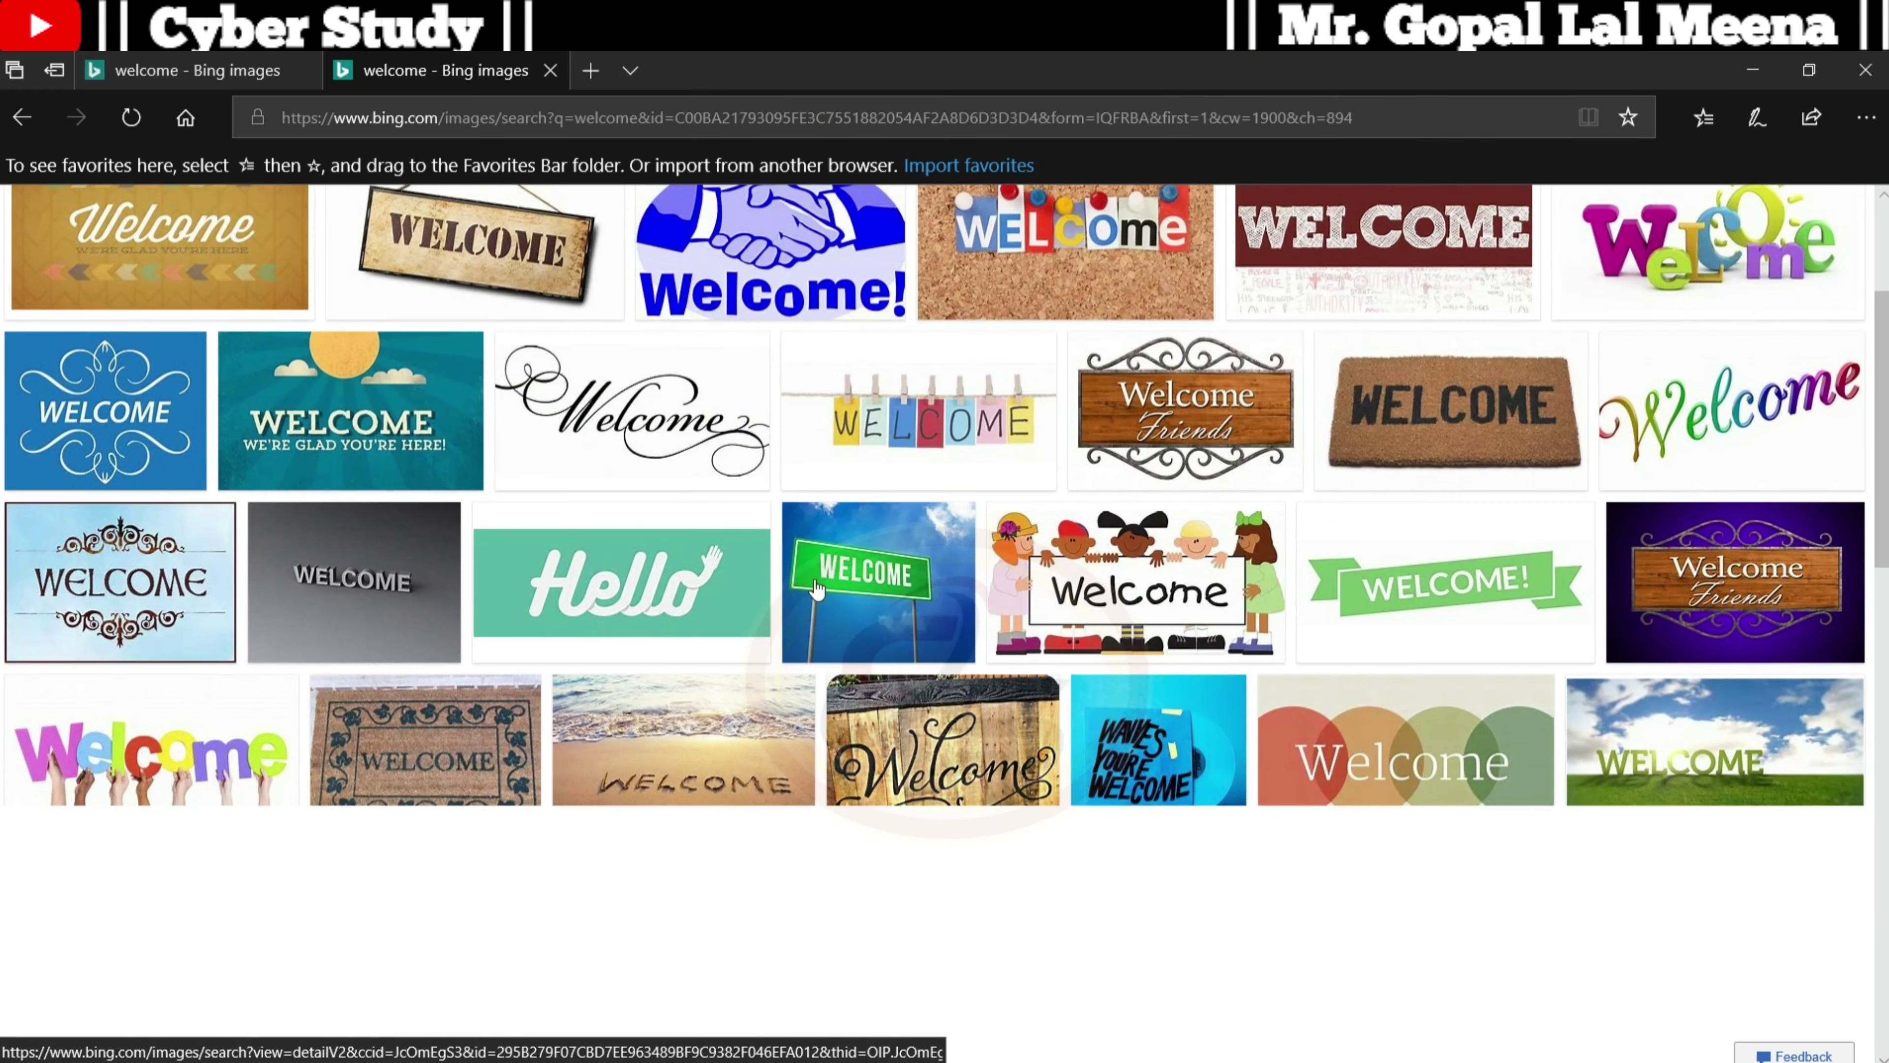
{"action": "scroll", "coordinate": [815, 588], "scroll_direction": "down", "scroll_amount": 2}
{"action": "scroll", "coordinate": [815, 588], "scroll_direction": "down", "scroll_amount": 3}
{"action": "scroll", "coordinate": [1223, 592], "scroll_direction": "up", "scroll_amount": 5}
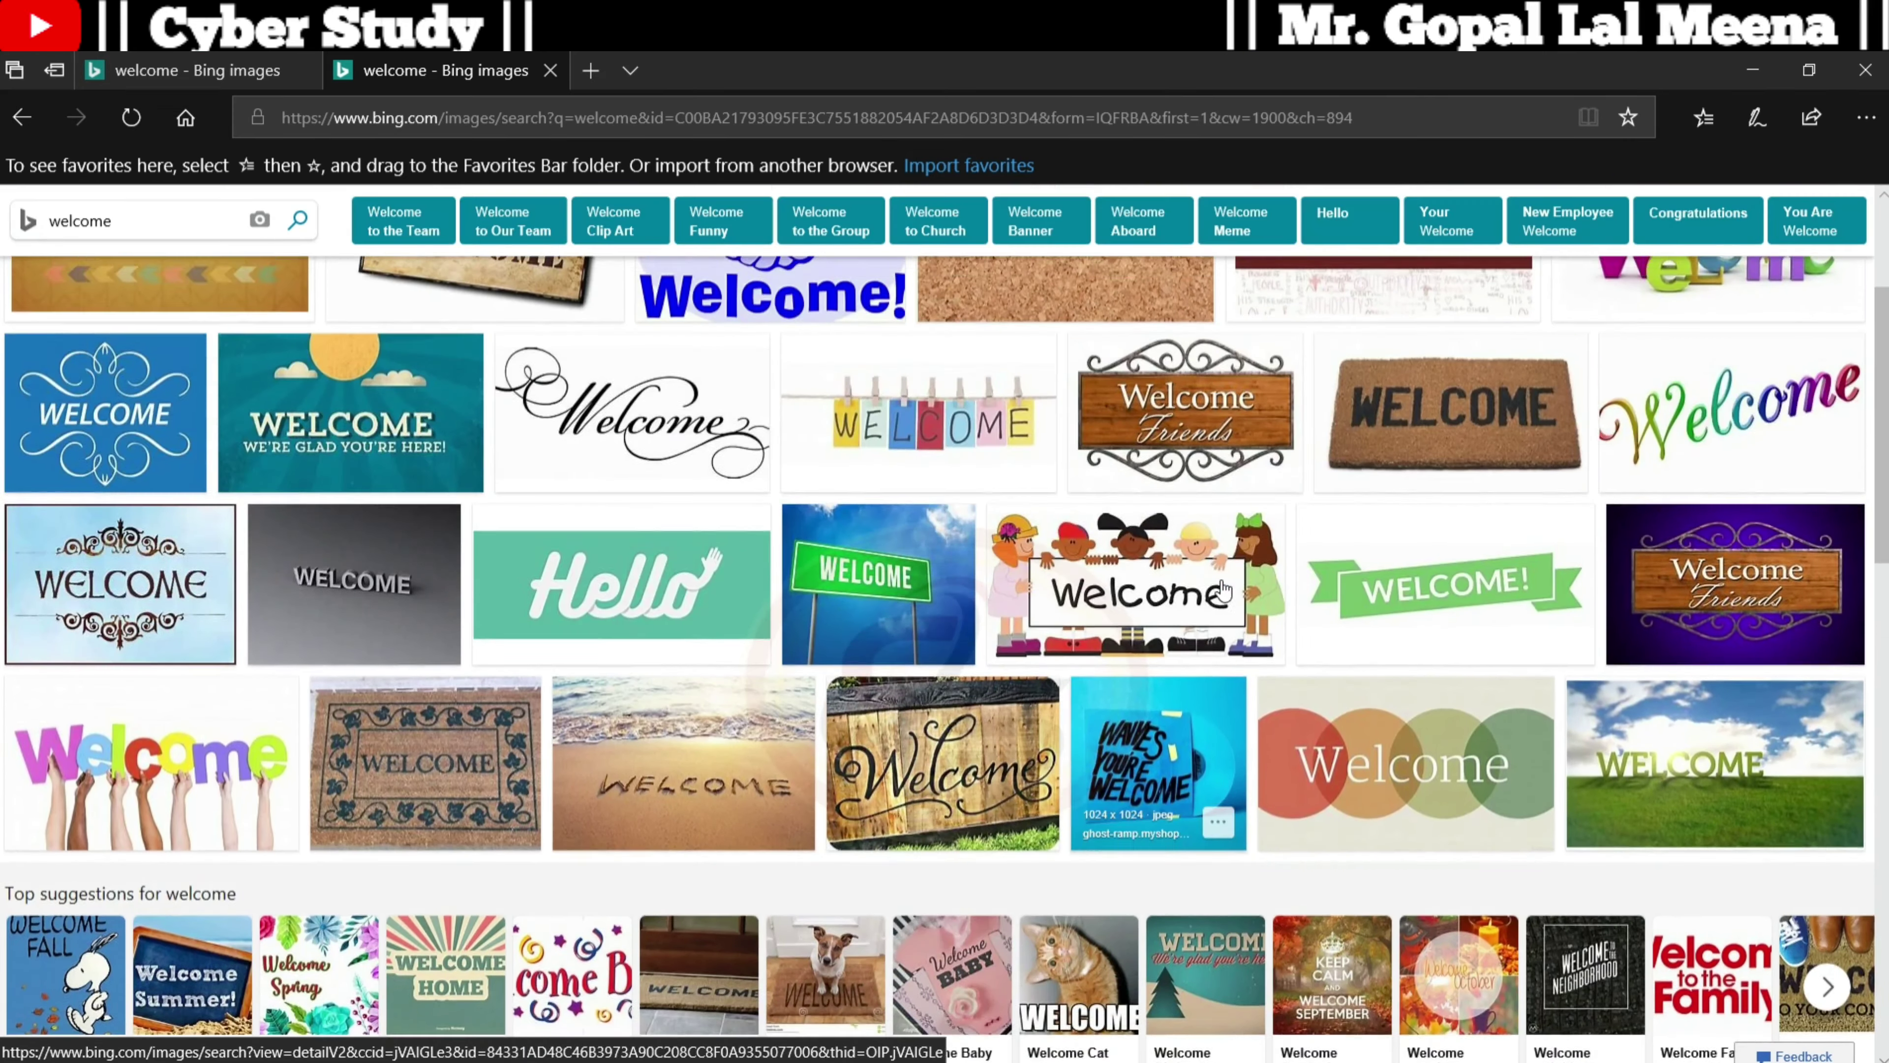
{"action": "scroll", "coordinate": [1224, 592], "scroll_direction": "up", "scroll_amount": 3}
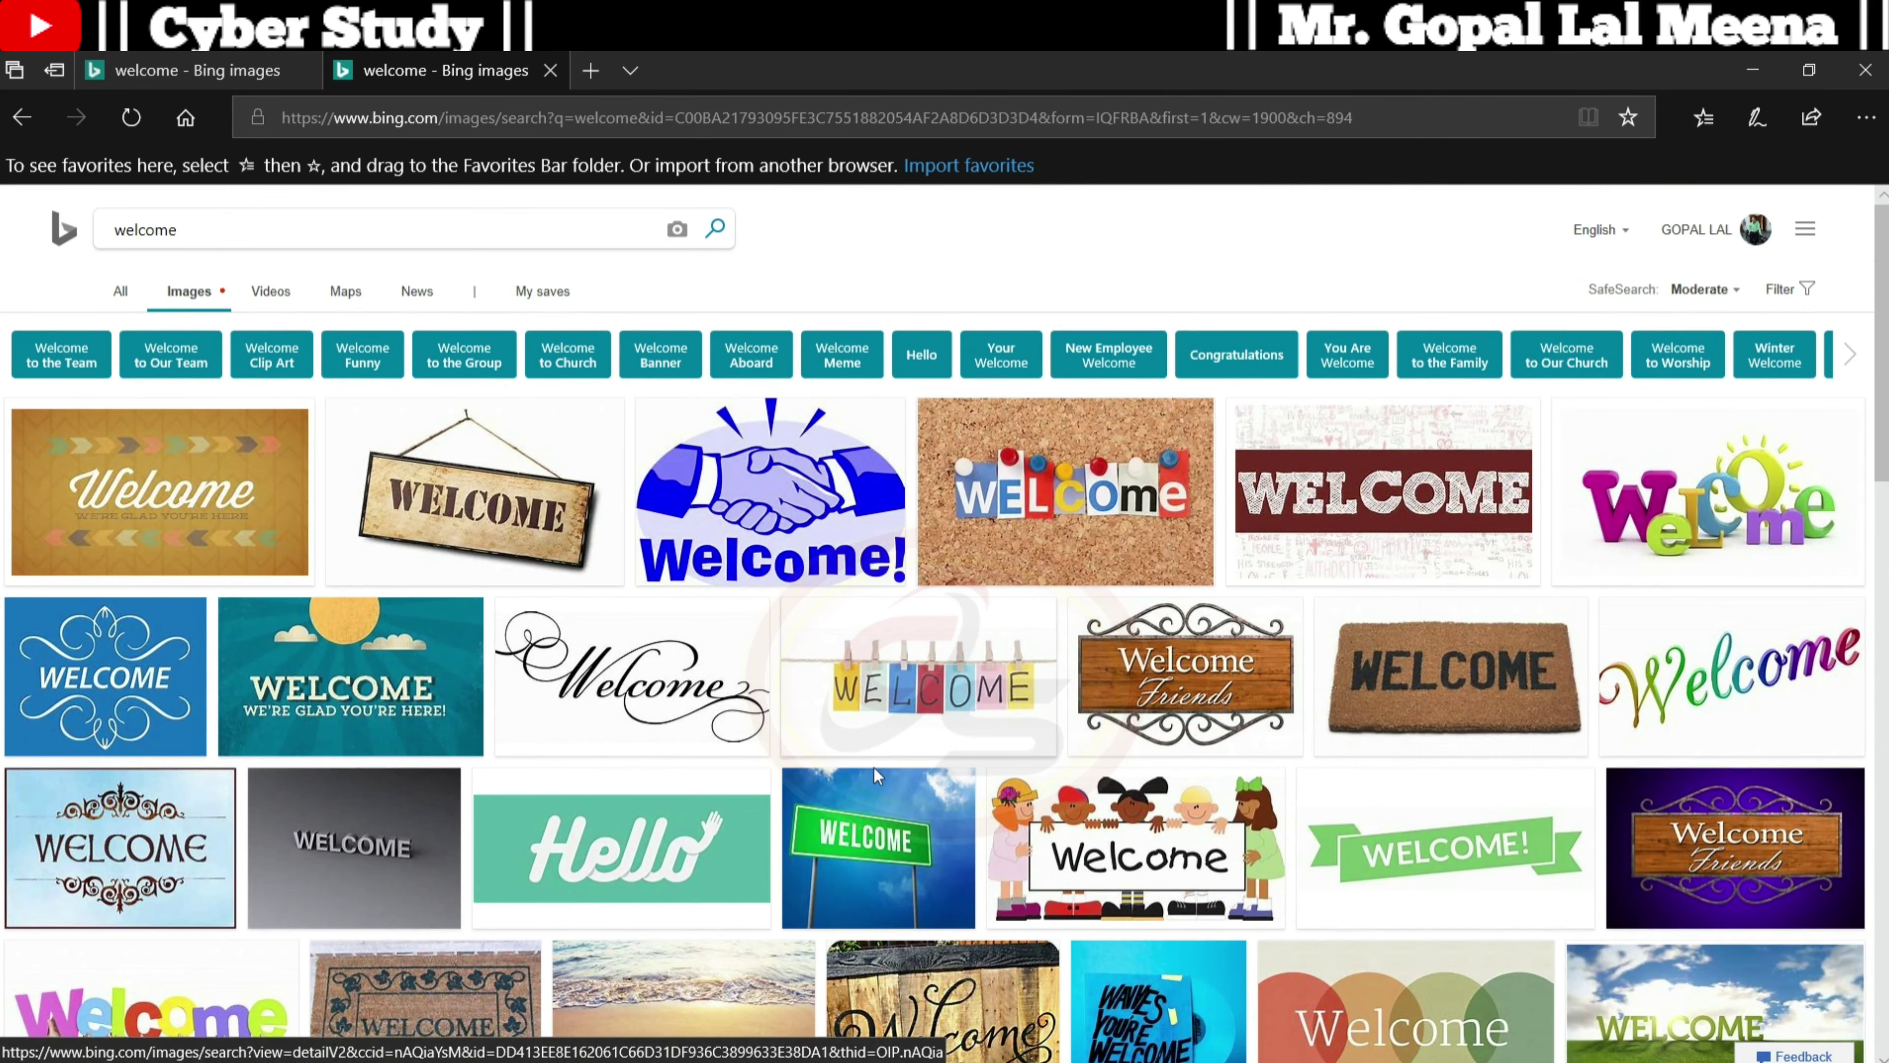
{"action": "scroll", "coordinate": [873, 768], "scroll_direction": "down", "scroll_amount": 2}
{"action": "scroll", "coordinate": [873, 767], "scroll_direction": "down", "scroll_amount": 4}
{"action": "scroll", "coordinate": [874, 768], "scroll_direction": "down", "scroll_amount": 2}
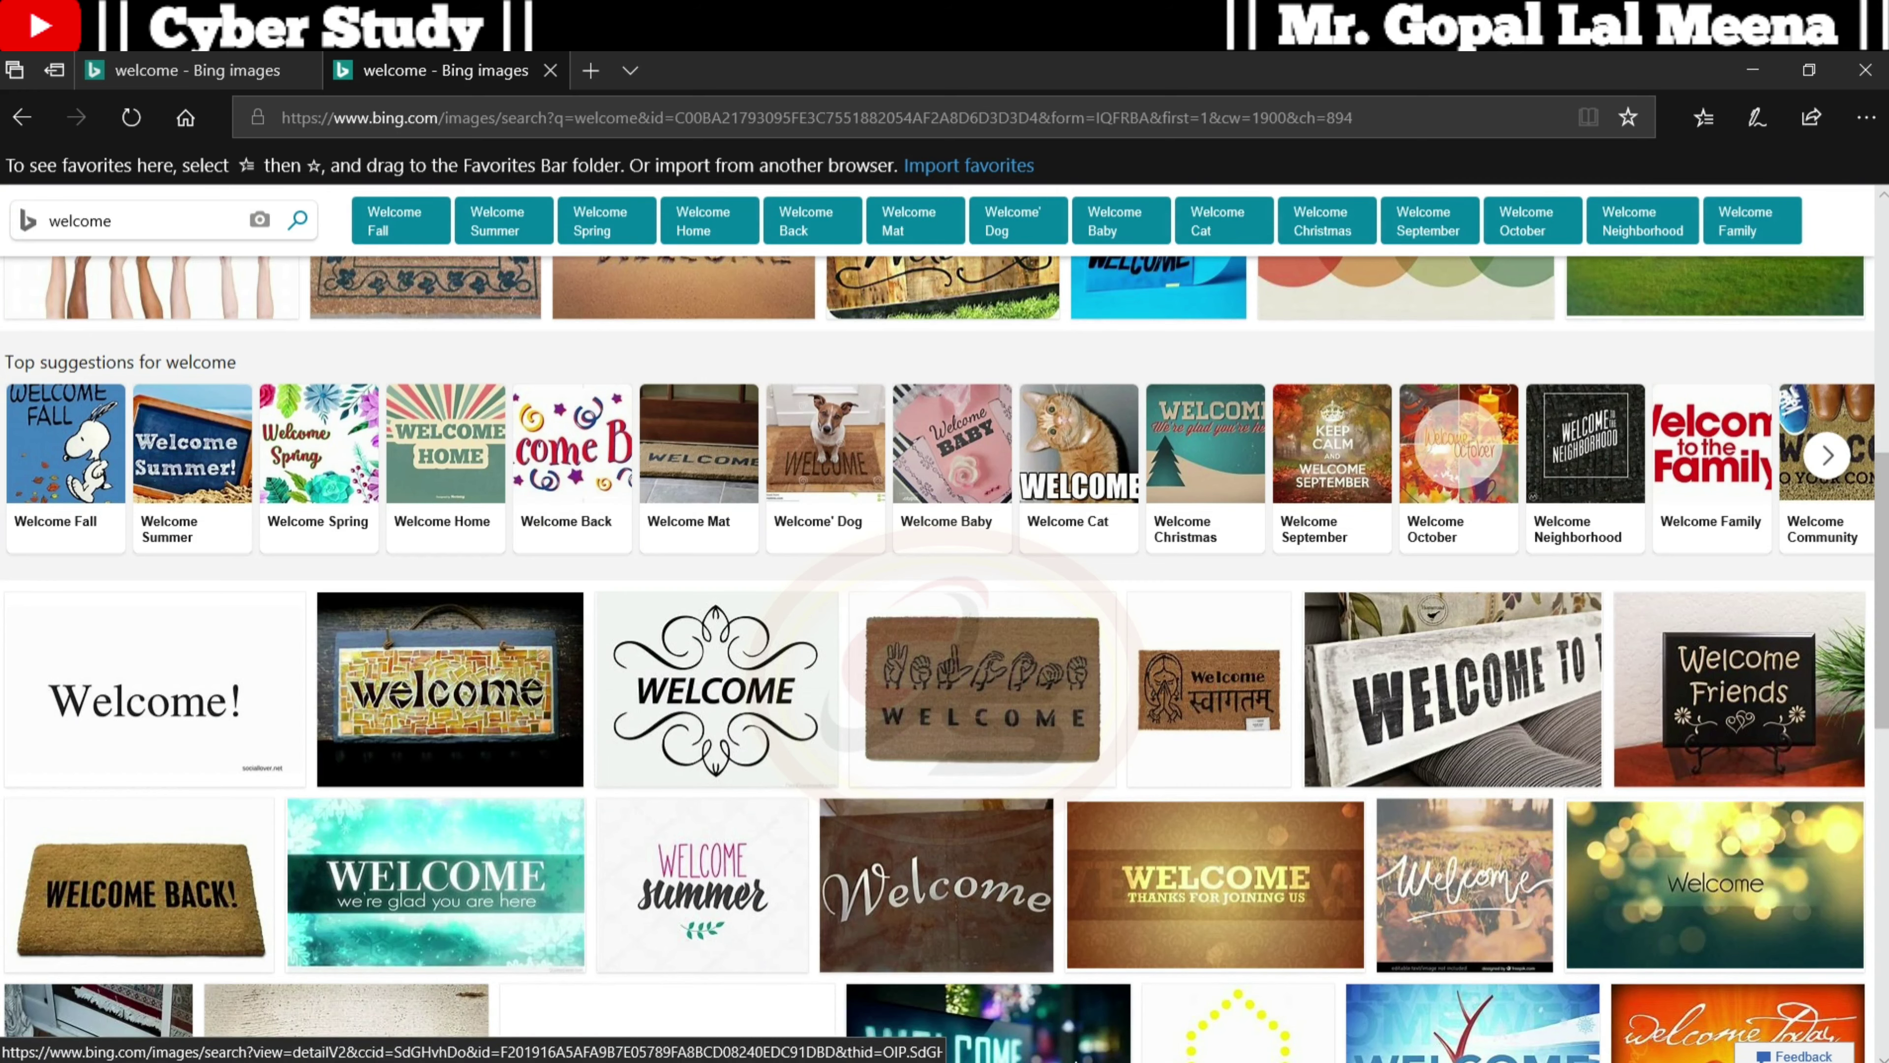
{"action": "left_click", "coordinate": [1181, 989]}
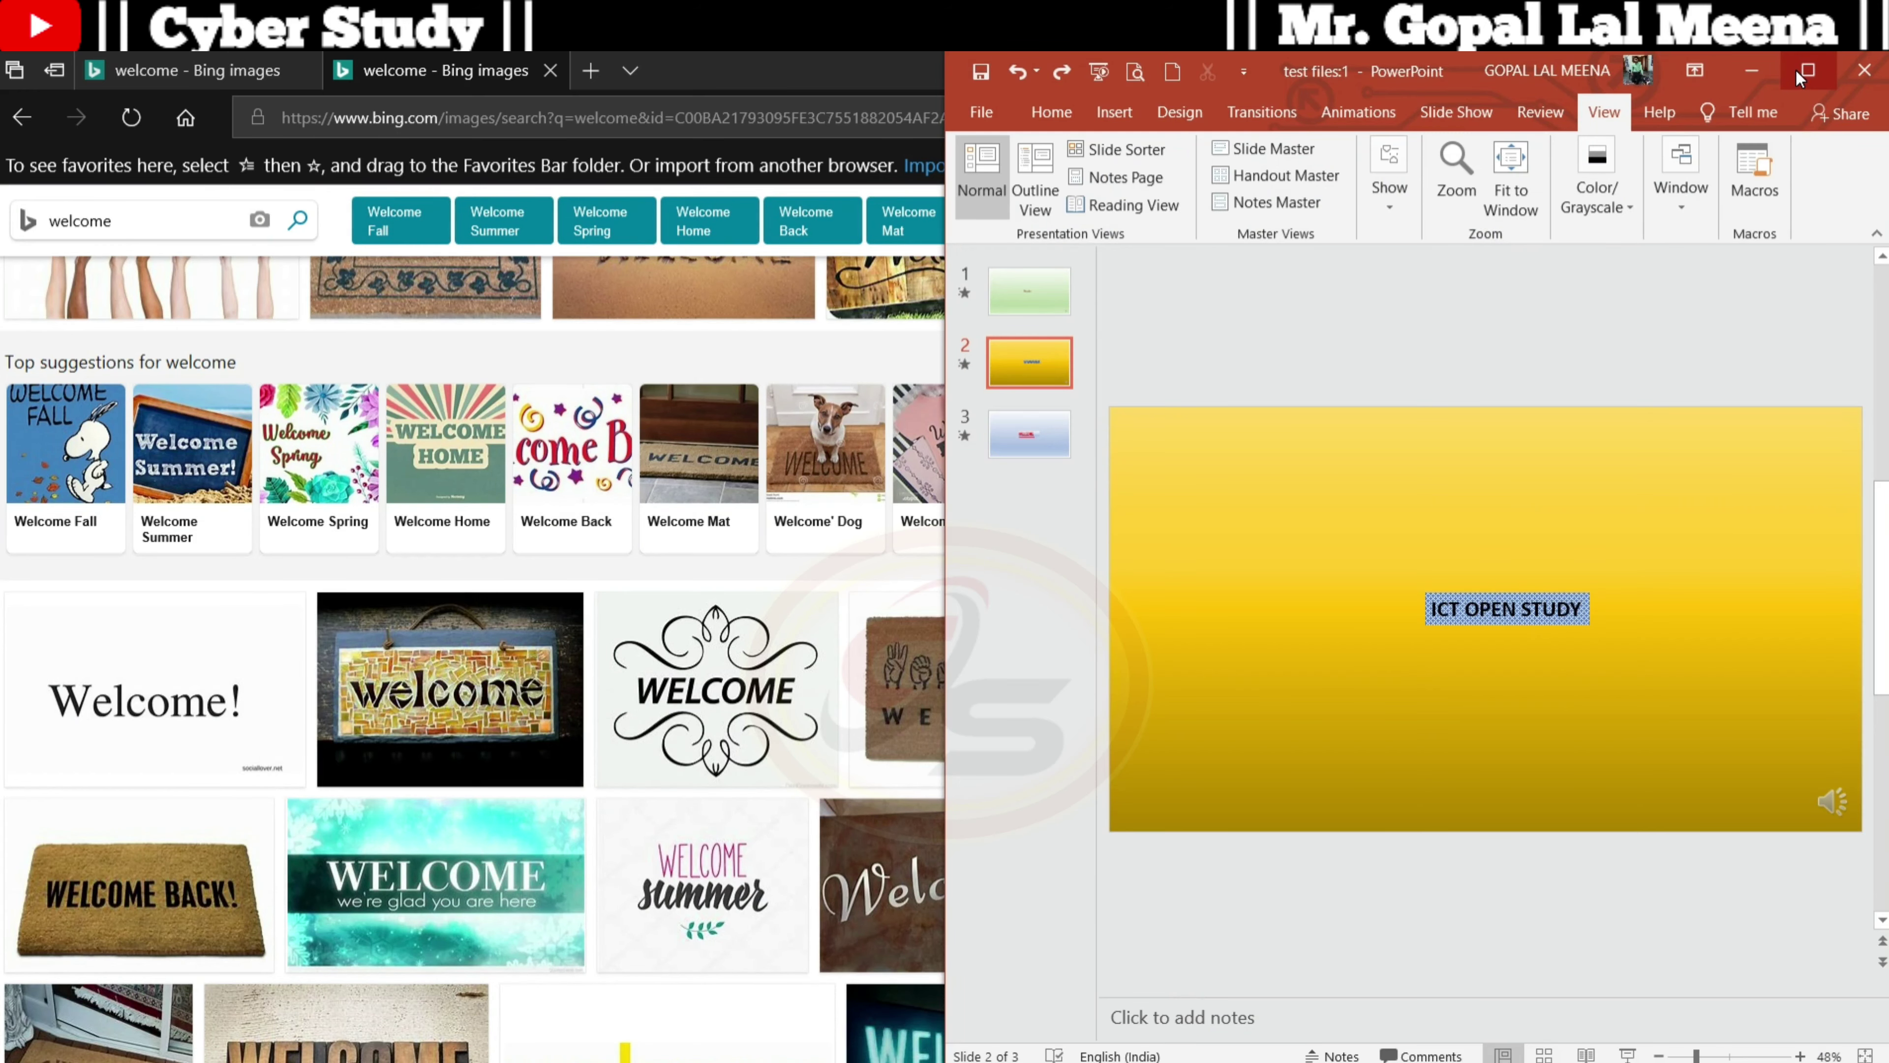
Maximize the test files:1 window to show slide 2 full-screen and start Move Split
{"action": "left_click", "coordinate": [1808, 71]}
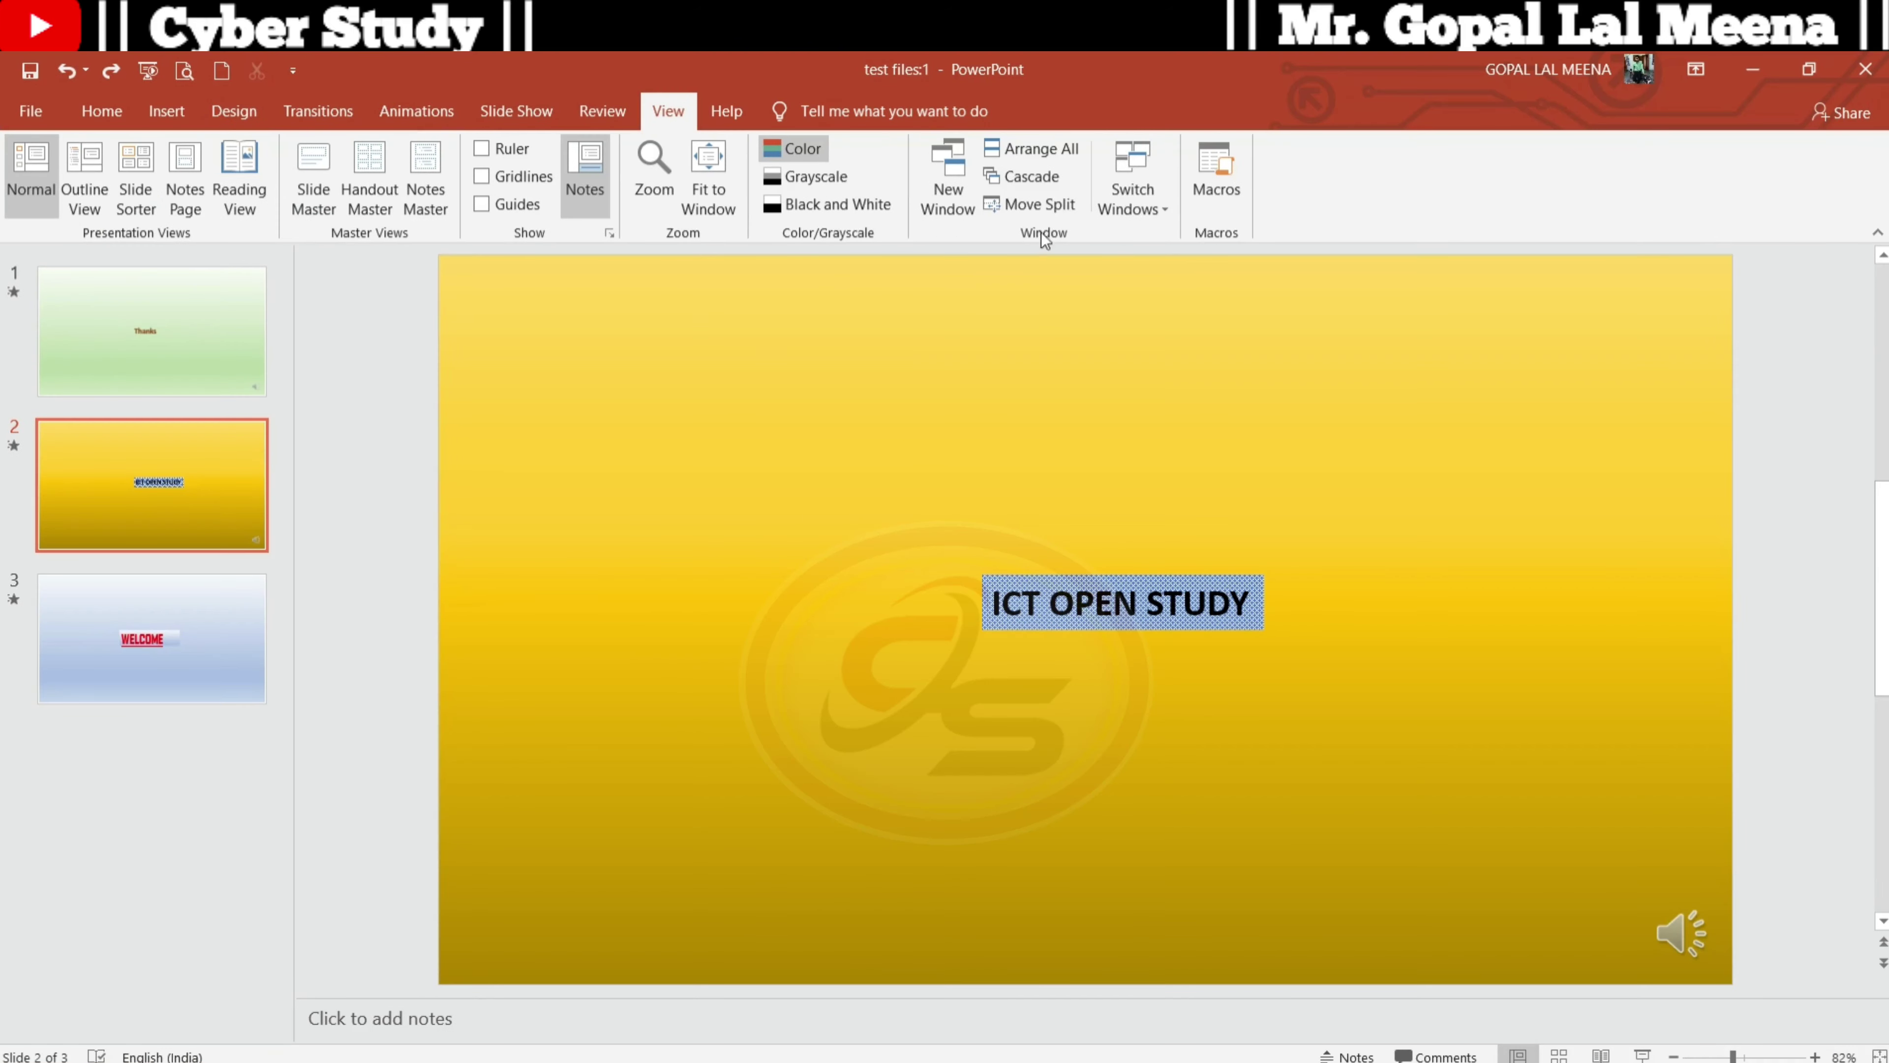
{"action": "left_click", "coordinate": [1052, 212]}
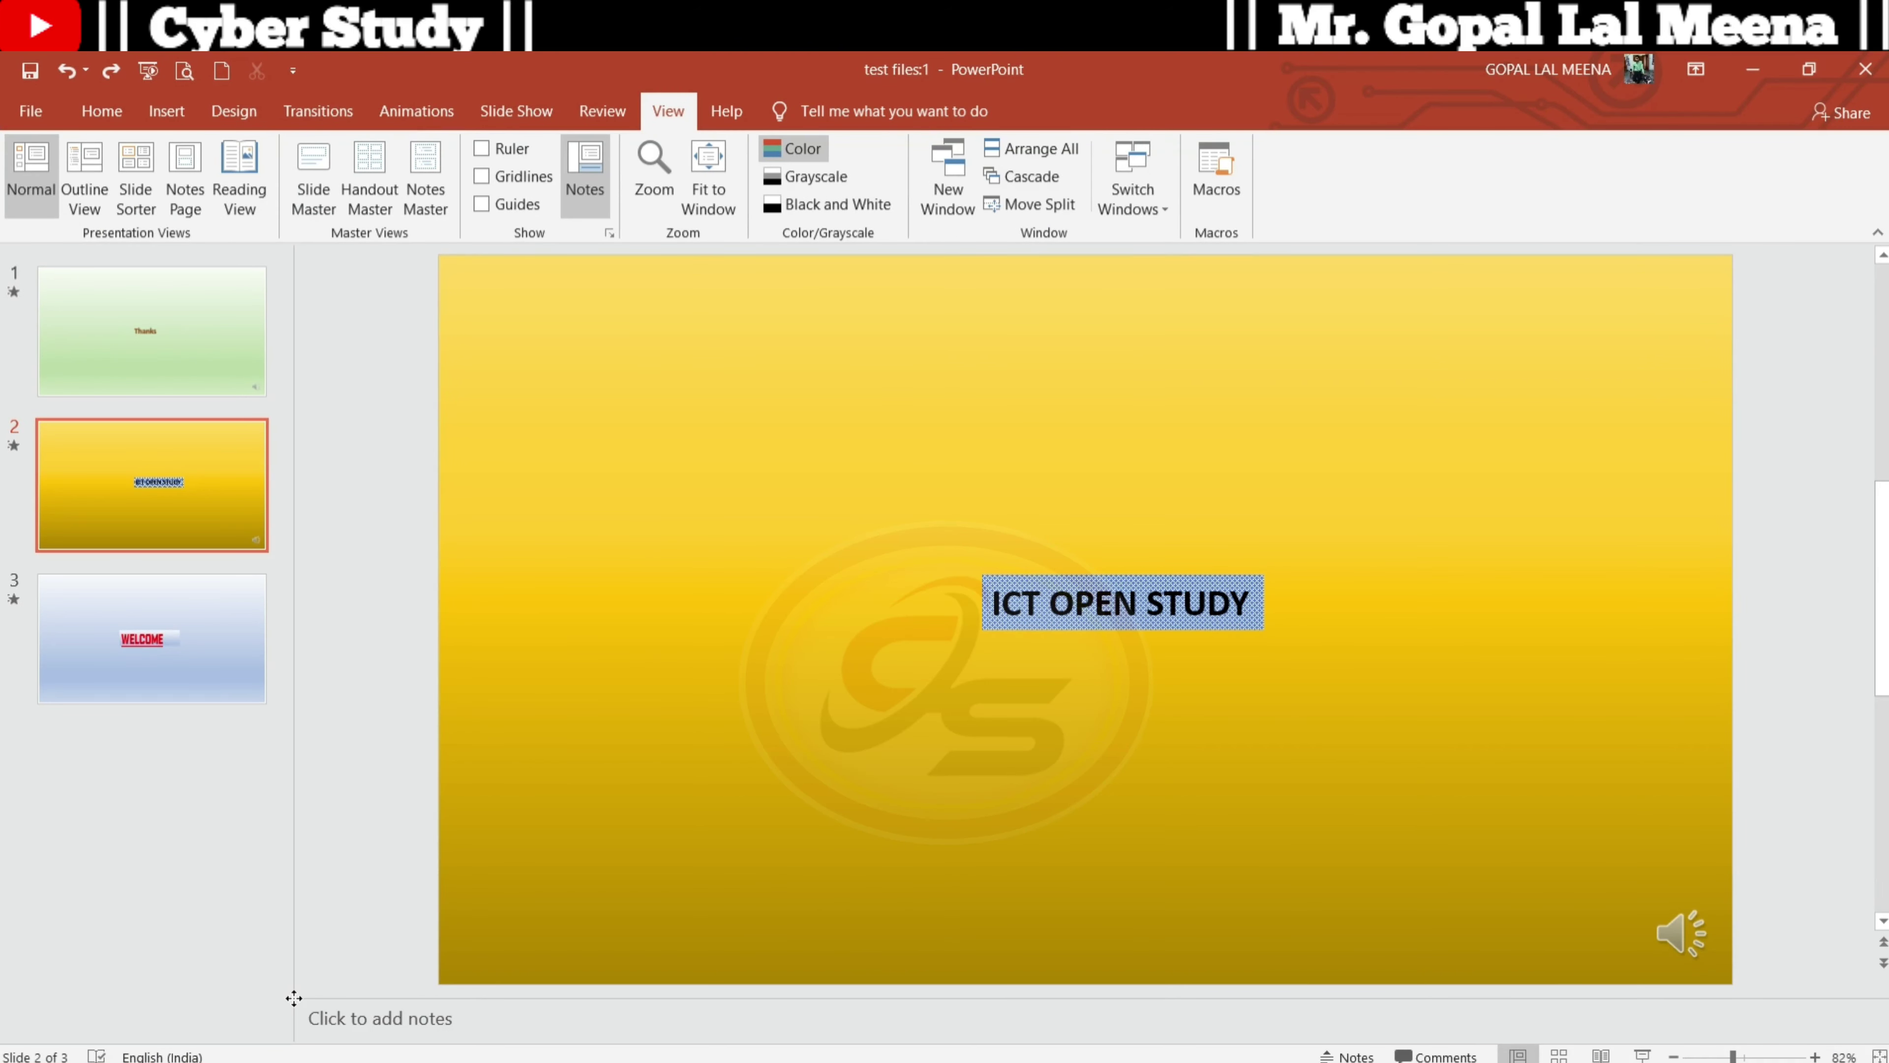